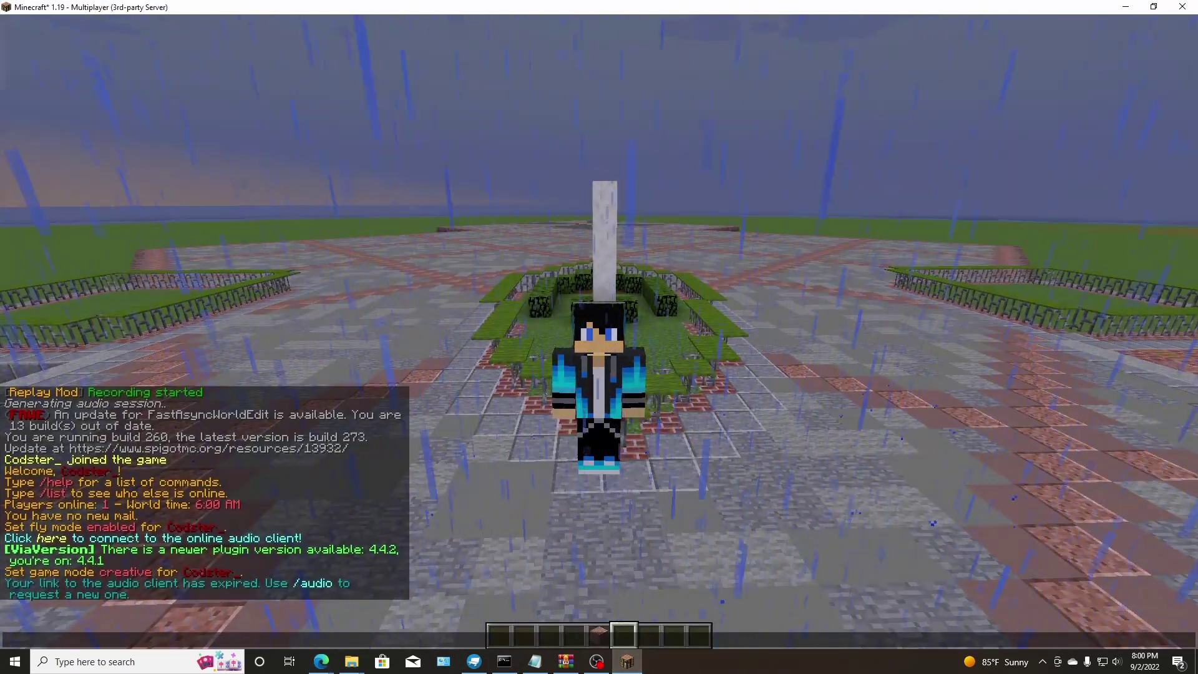
# Walk the Minecraft character around the rainy plaza and garden, swinging its arm once.
pyautogui.press('s')
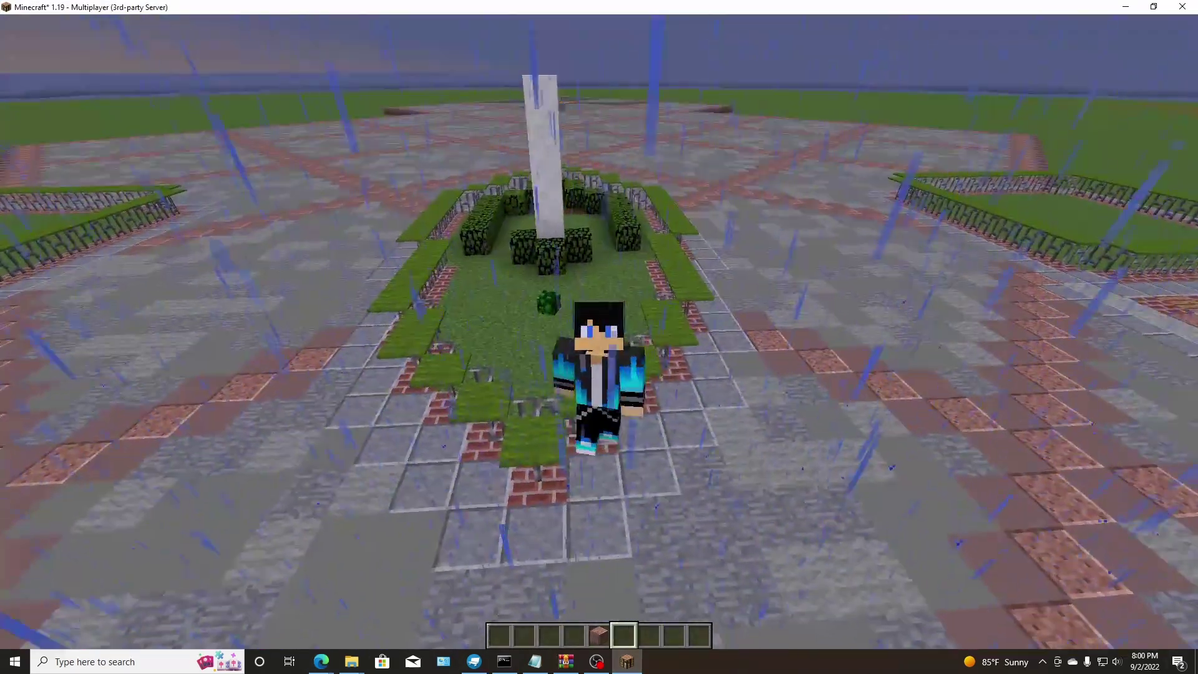
pyautogui.press('a')
pyautogui.press('d')
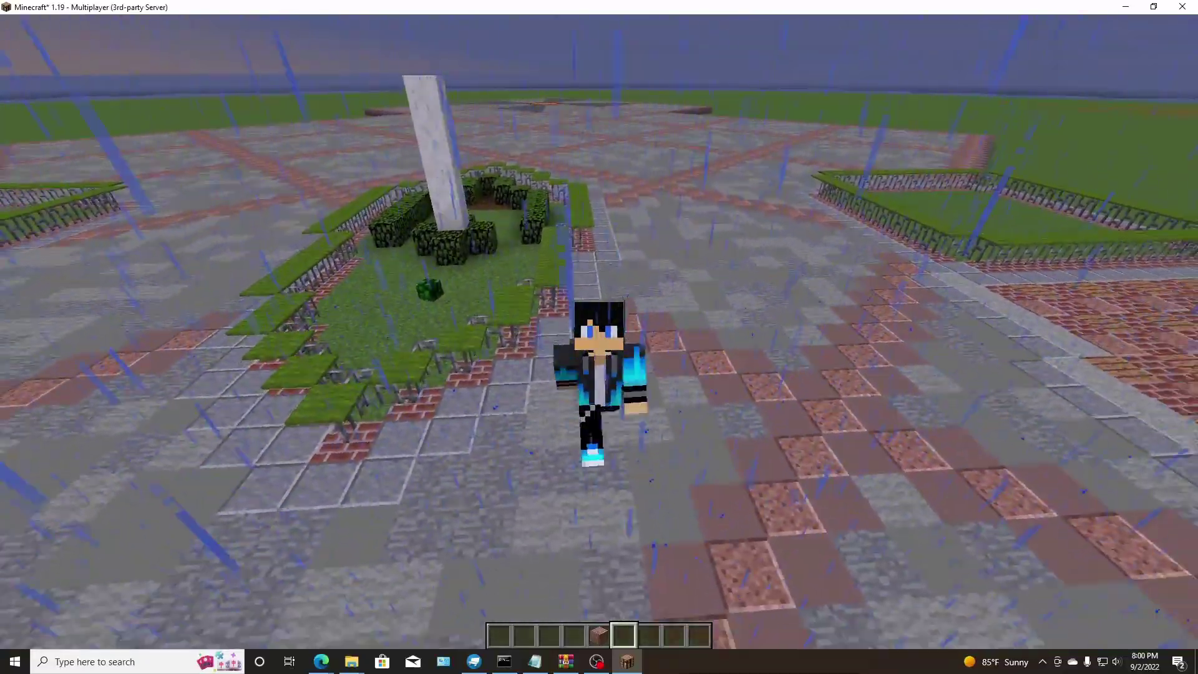
pyautogui.press('a')
pyautogui.press('w')
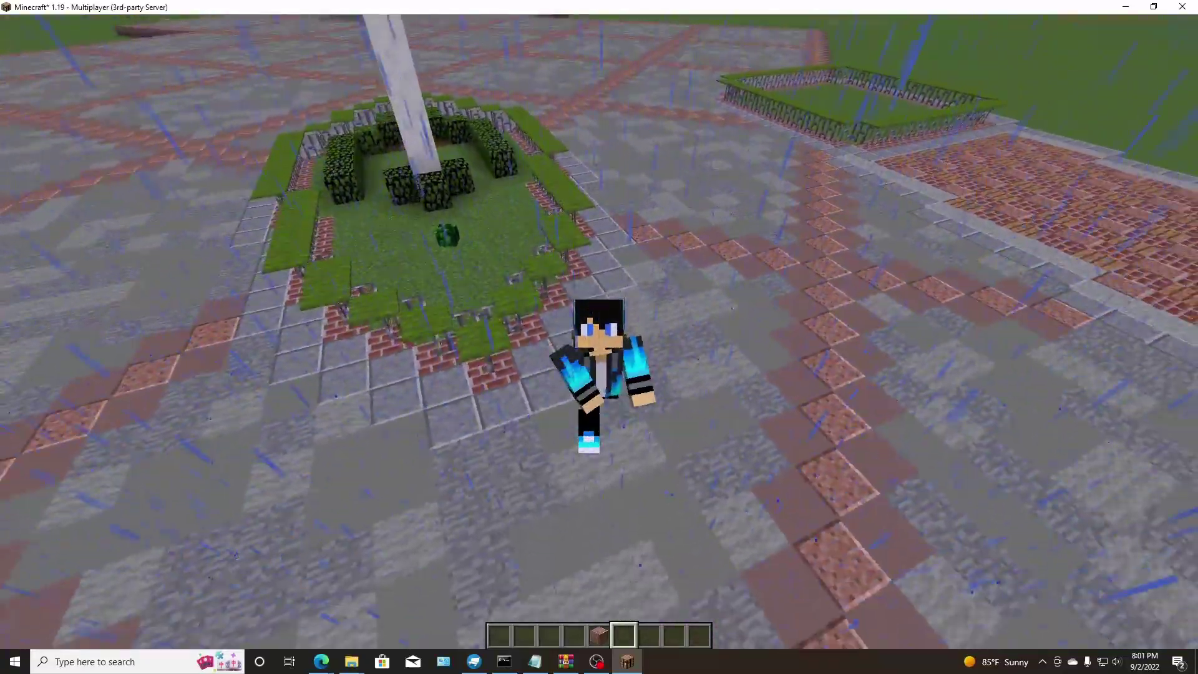
pyautogui.press('w')
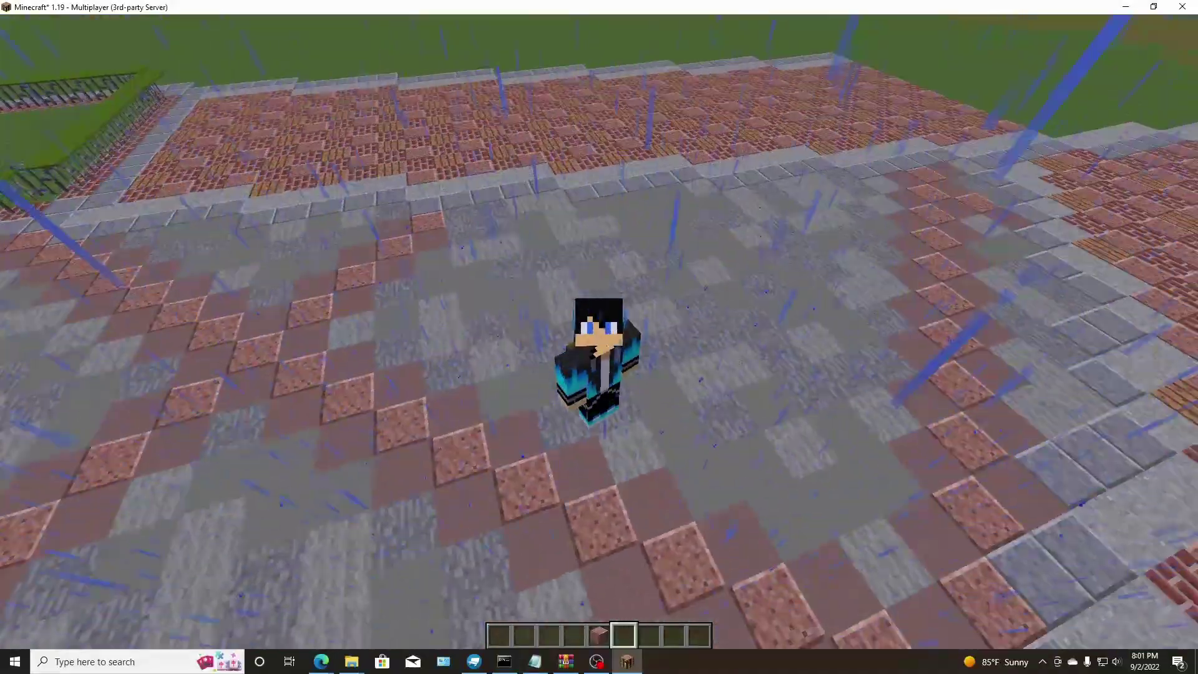
pyautogui.press('w')
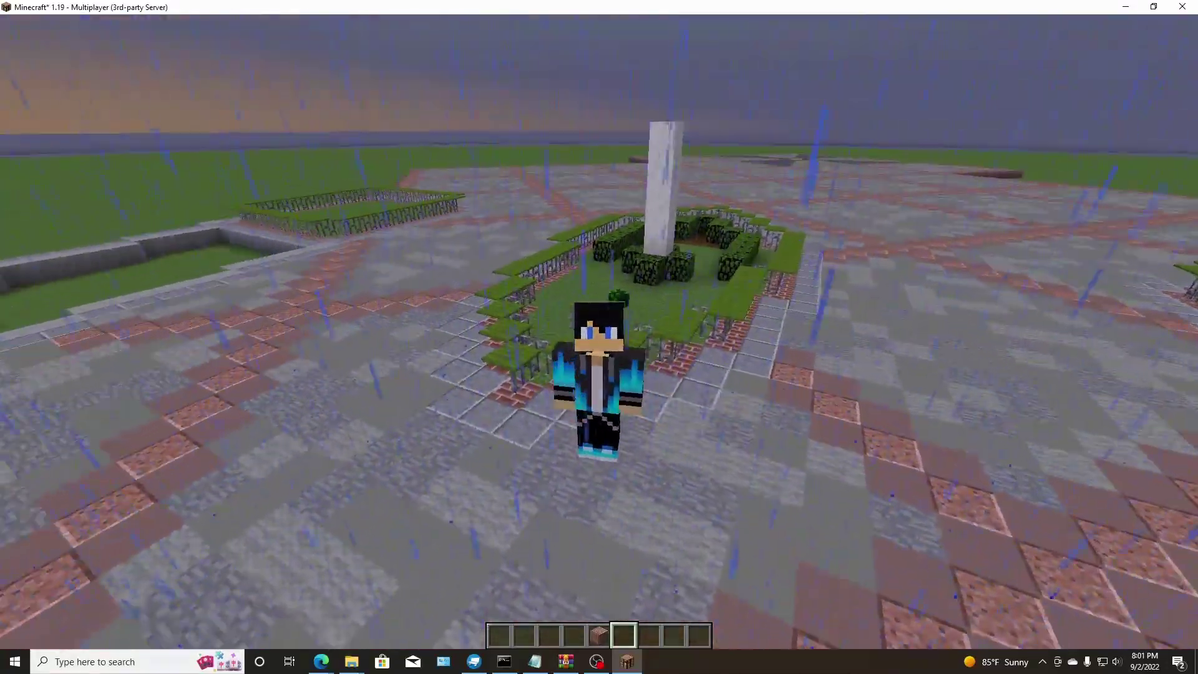
pyautogui.click(600, 331)
pyautogui.press('w')
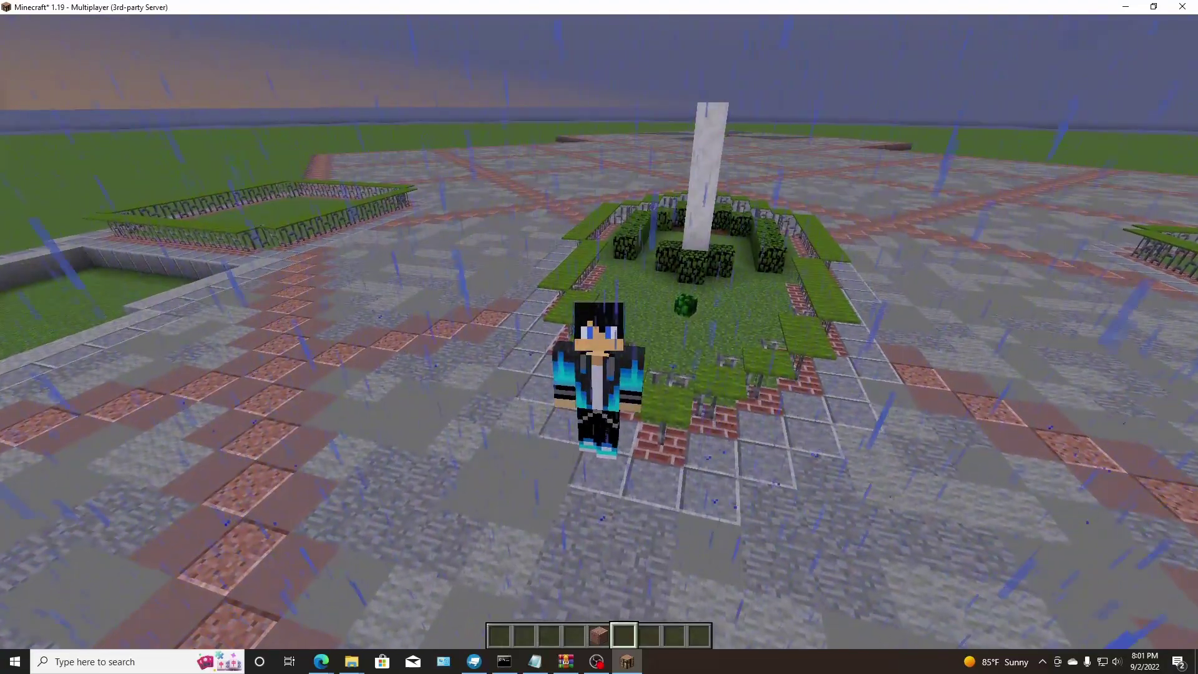
pyautogui.press('s')
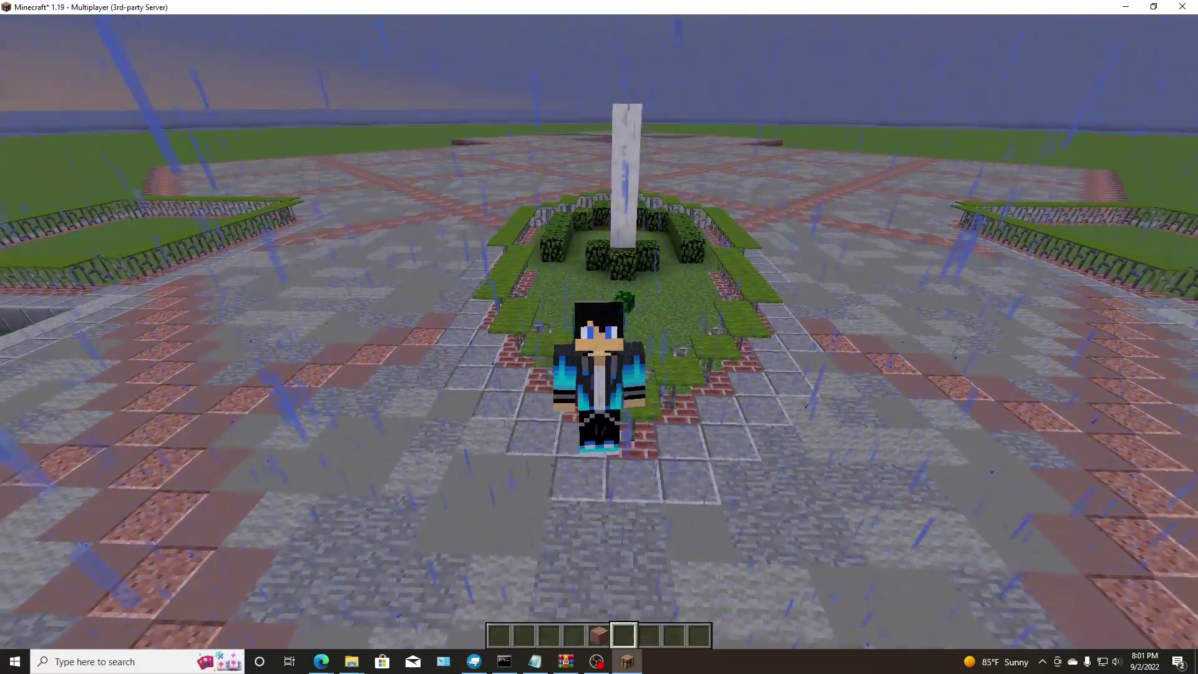
# Switch from Minecraft to the trashcan_1 project, orbit the cube, and move the trash can reference window right.
pyautogui.press('t')
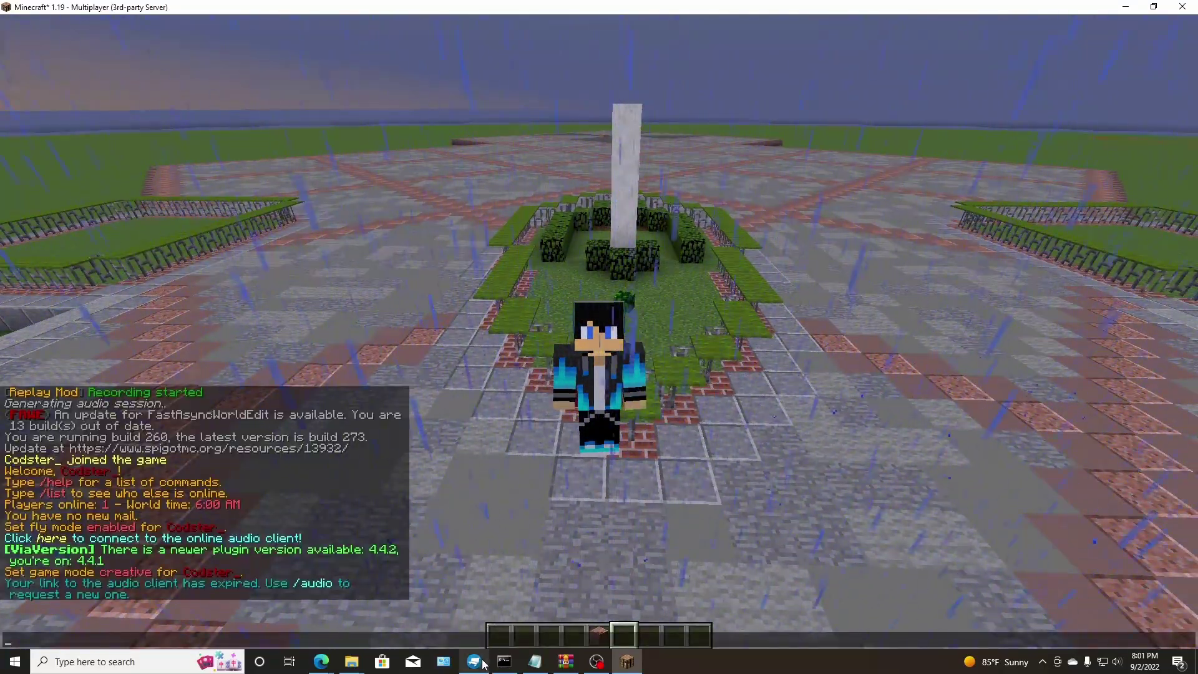
pyautogui.moveTo(475, 661)
pyautogui.click(478, 601)
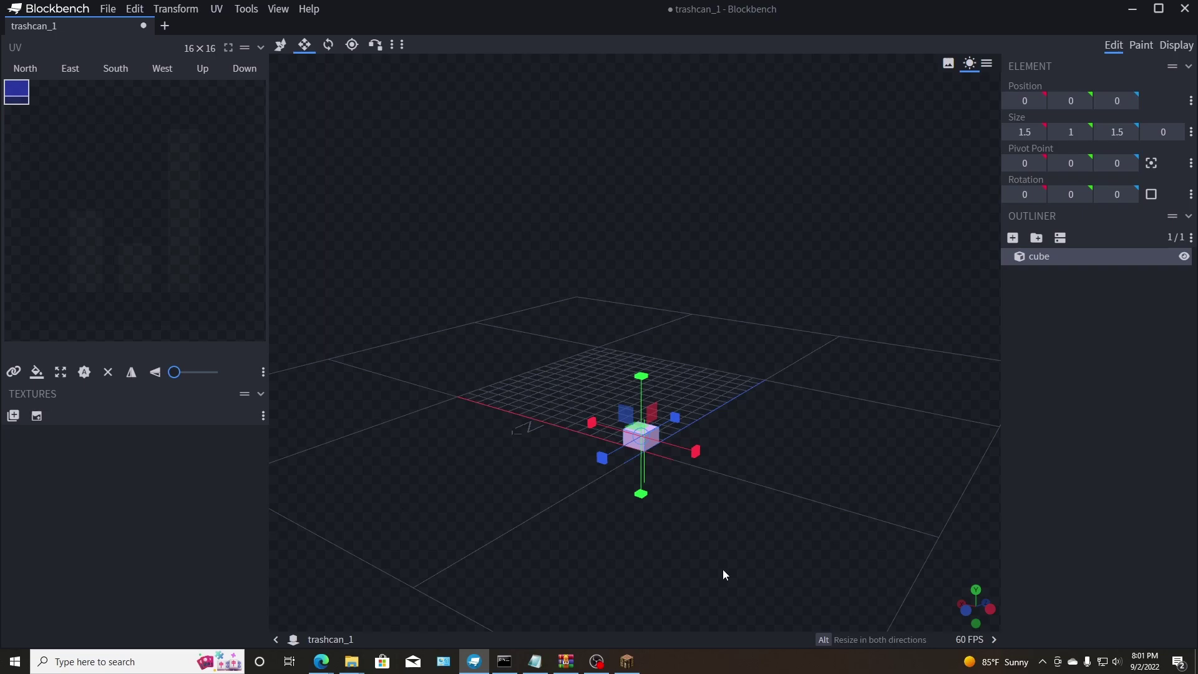
pyautogui.moveTo(684, 551); pyautogui.dragTo(592, 528)
pyautogui.hotkey('alt', 'Tab')
pyautogui.moveTo(418, 96); pyautogui.dragTo(619, 79)
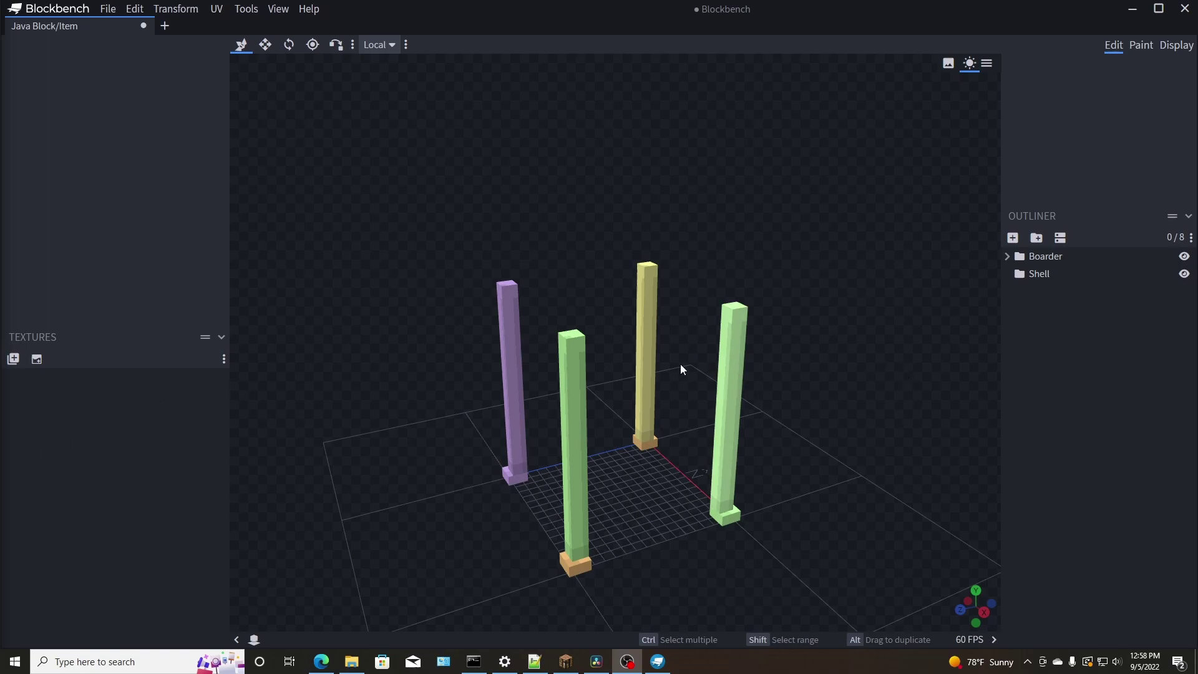
pyautogui.moveTo(792, 374); pyautogui.dragTo(964, 319)
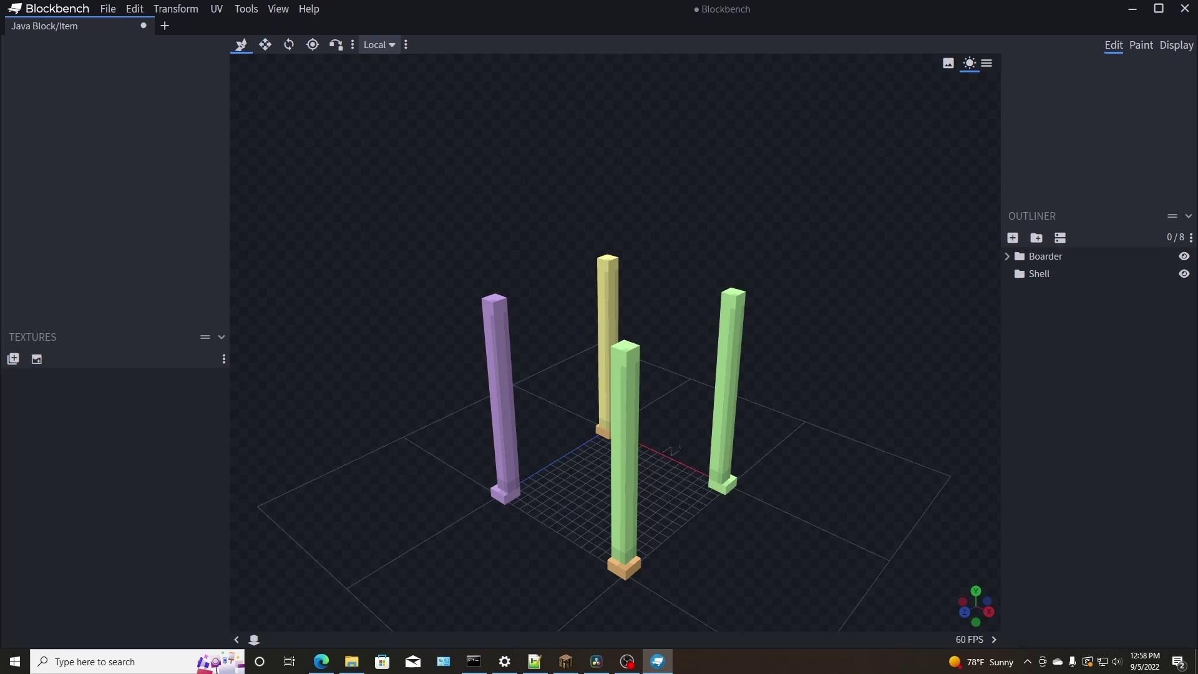
pyautogui.click(321, 662)
pyautogui.moveTo(226, 169); pyautogui.dragTo(761, 208)
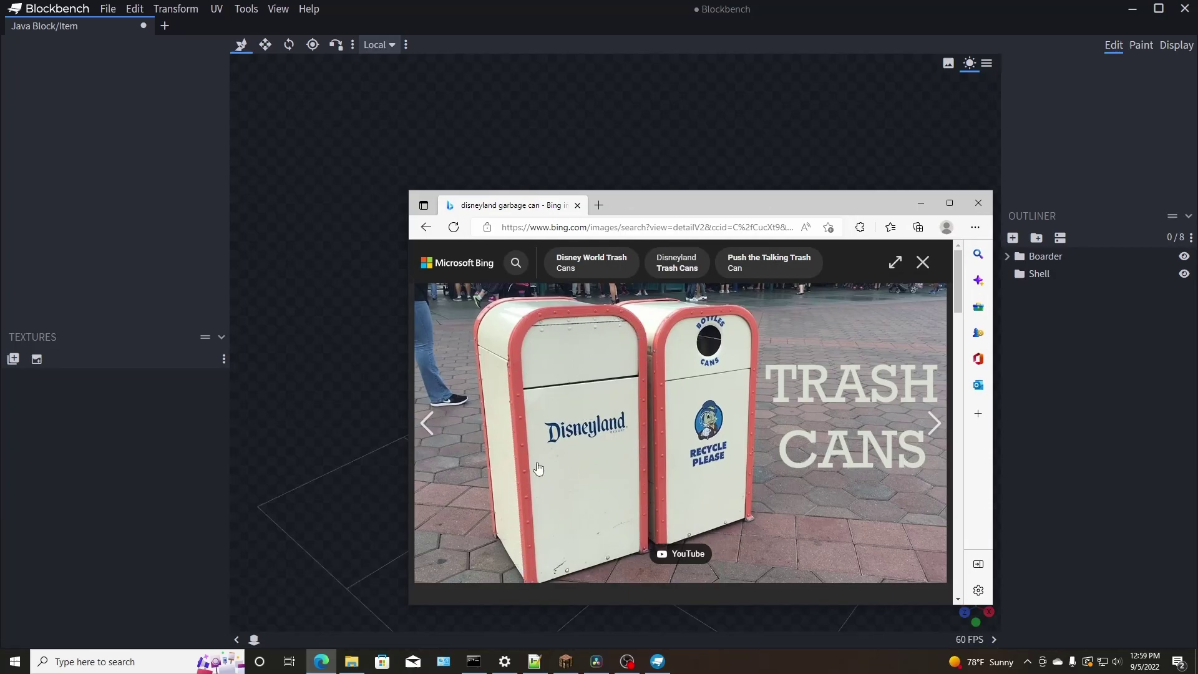
pyautogui.rightClick(559, 470)
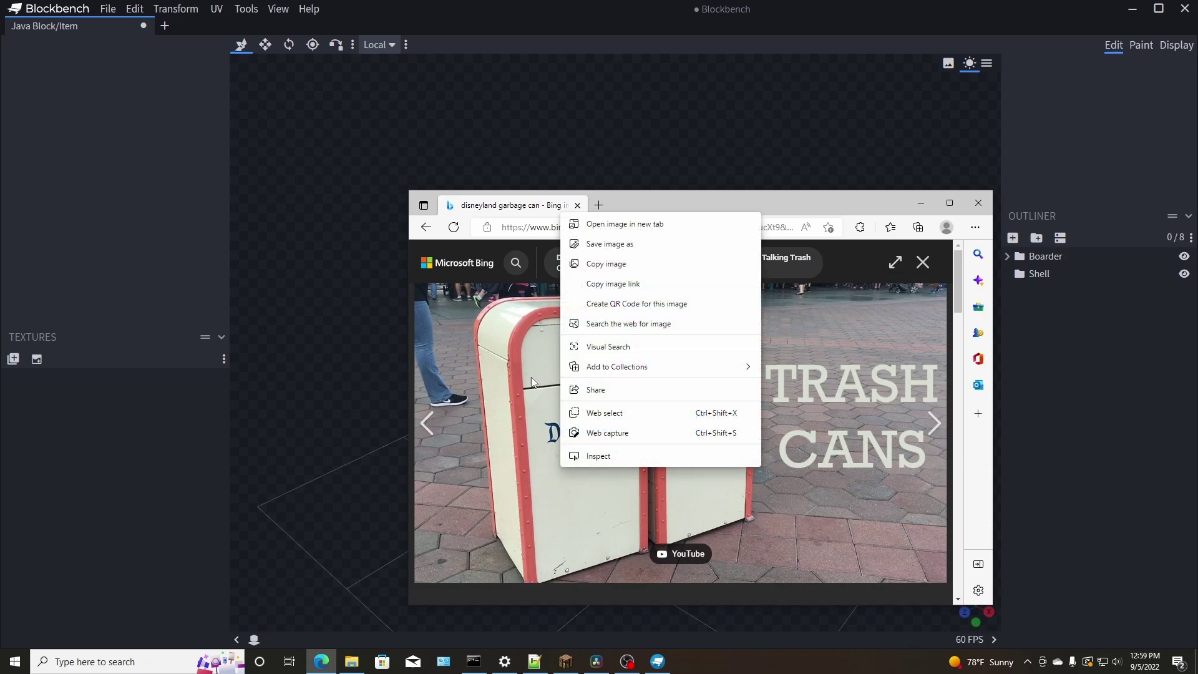
pyautogui.click(428, 425)
pyautogui.click(432, 429)
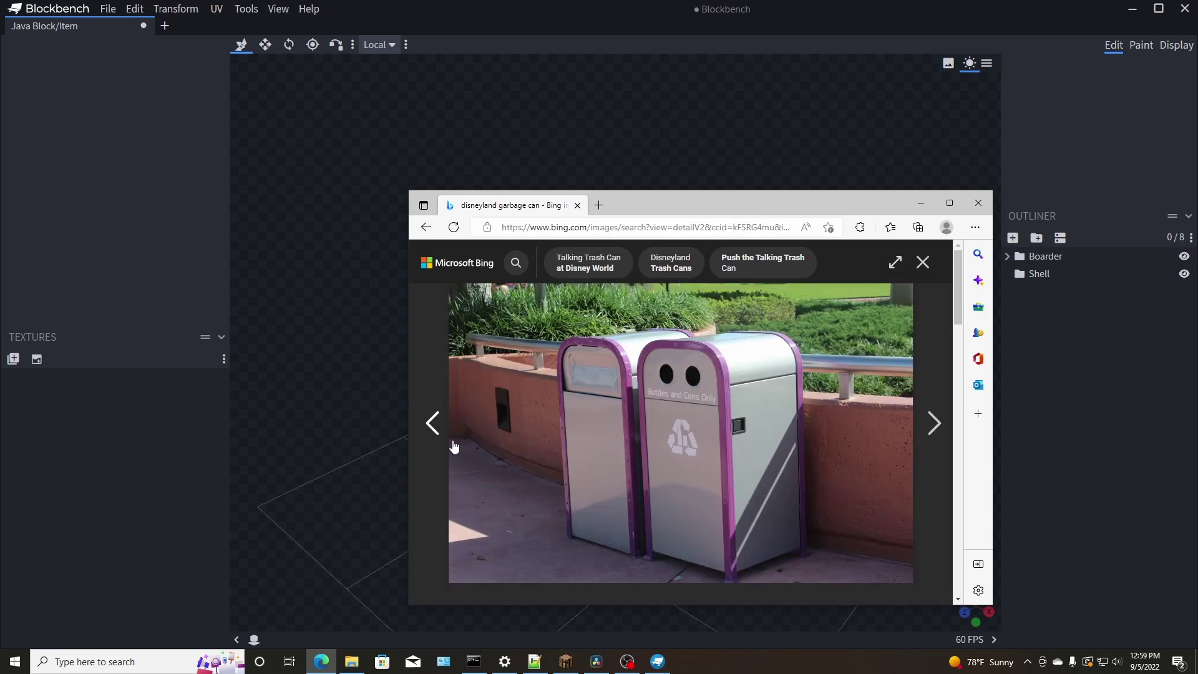
pyautogui.click(934, 423)
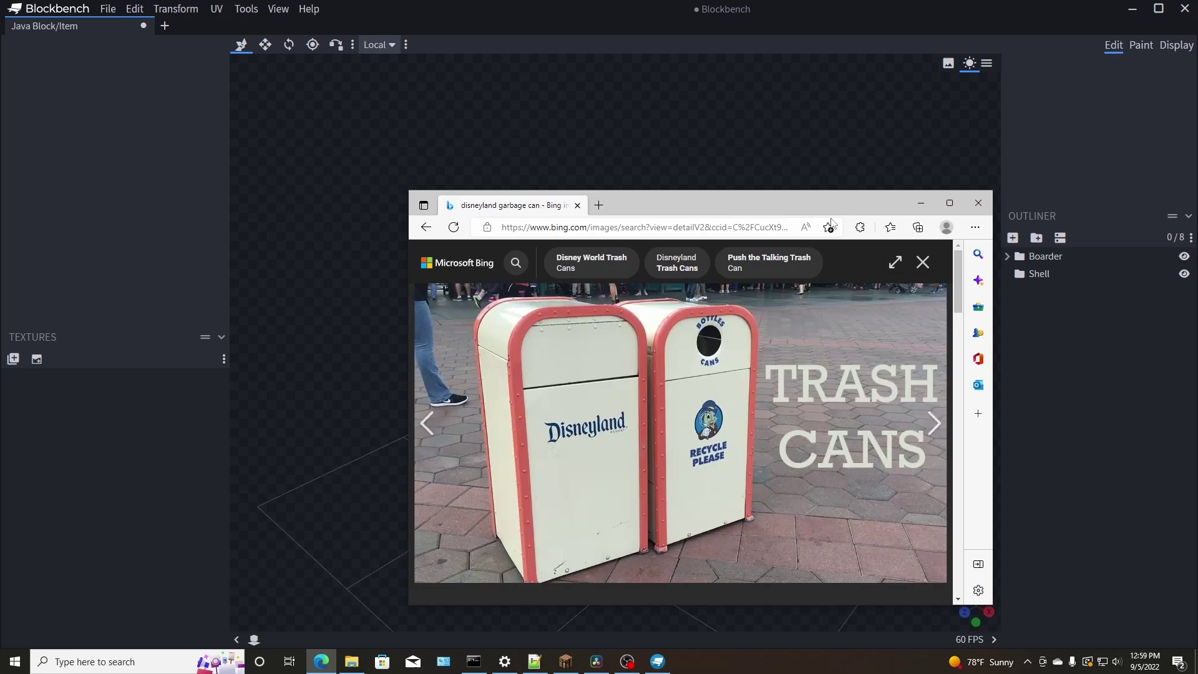
pyautogui.moveTo(839, 201); pyautogui.dragTo(767, 105)
pyautogui.click(970, 518)
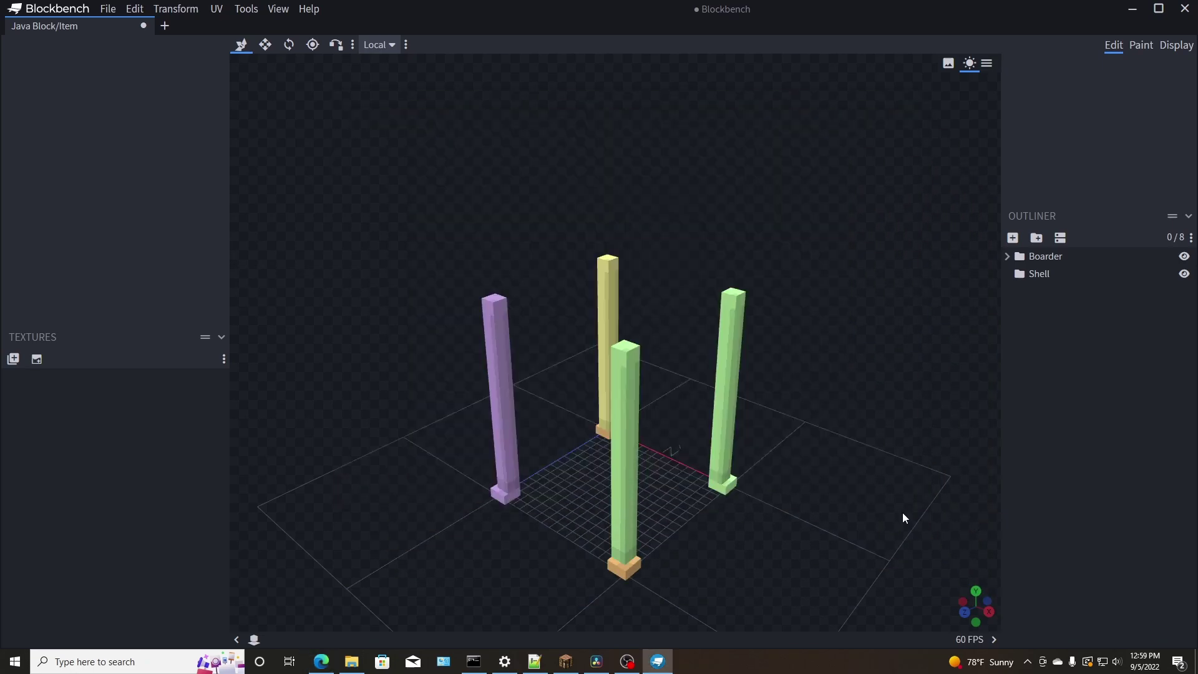
pyautogui.moveTo(905, 517); pyautogui.dragTo(551, 518)
pyautogui.moveTo(686, 387); pyautogui.dragTo(684, 505)
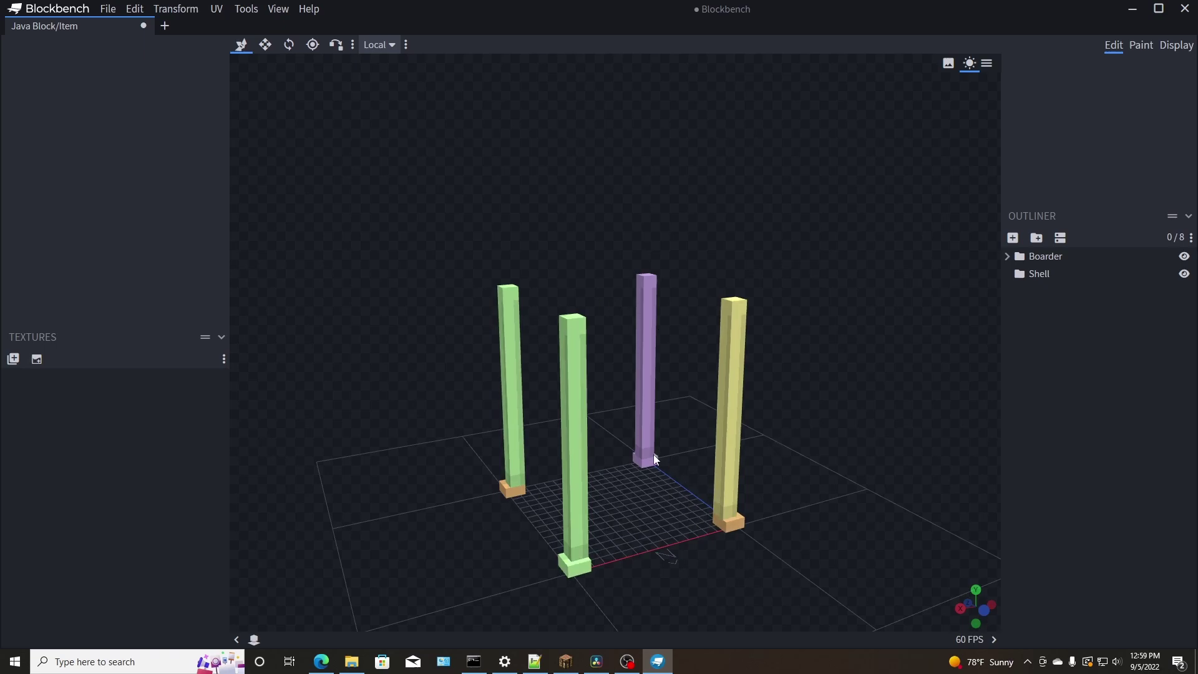
# Expand the Boarder group and select its first cube and the purple pillar's base.
pyautogui.click(1009, 257)
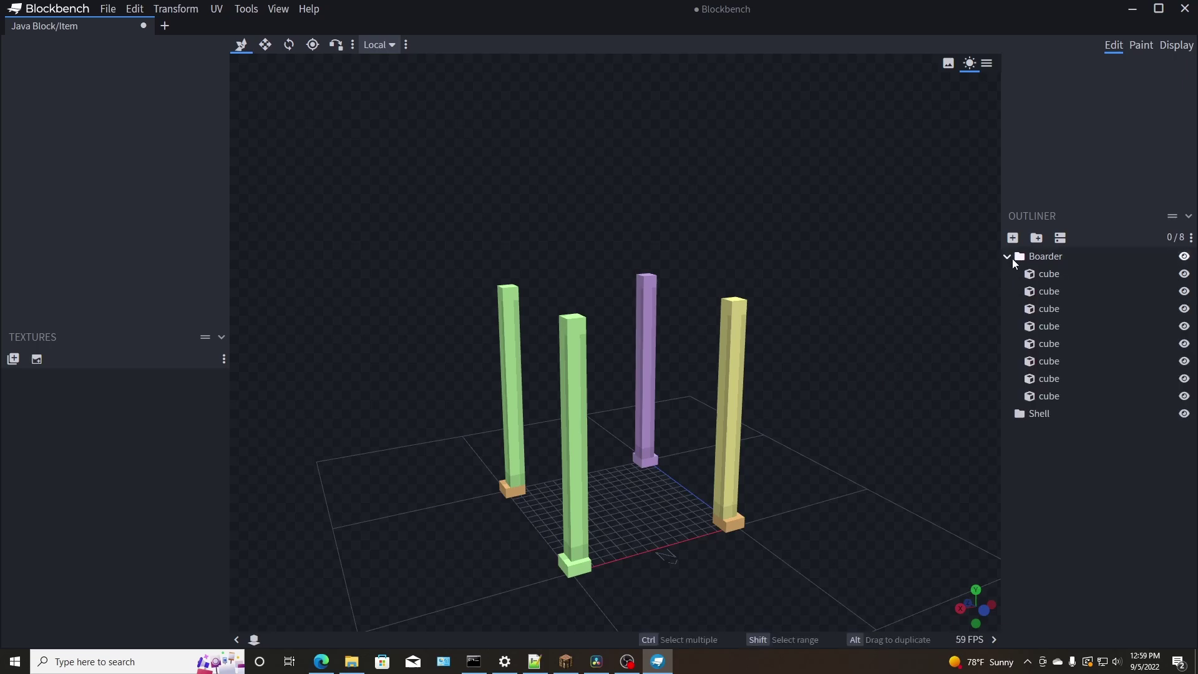
pyautogui.click(1037, 275)
pyautogui.moveTo(908, 348); pyautogui.dragTo(935, 306)
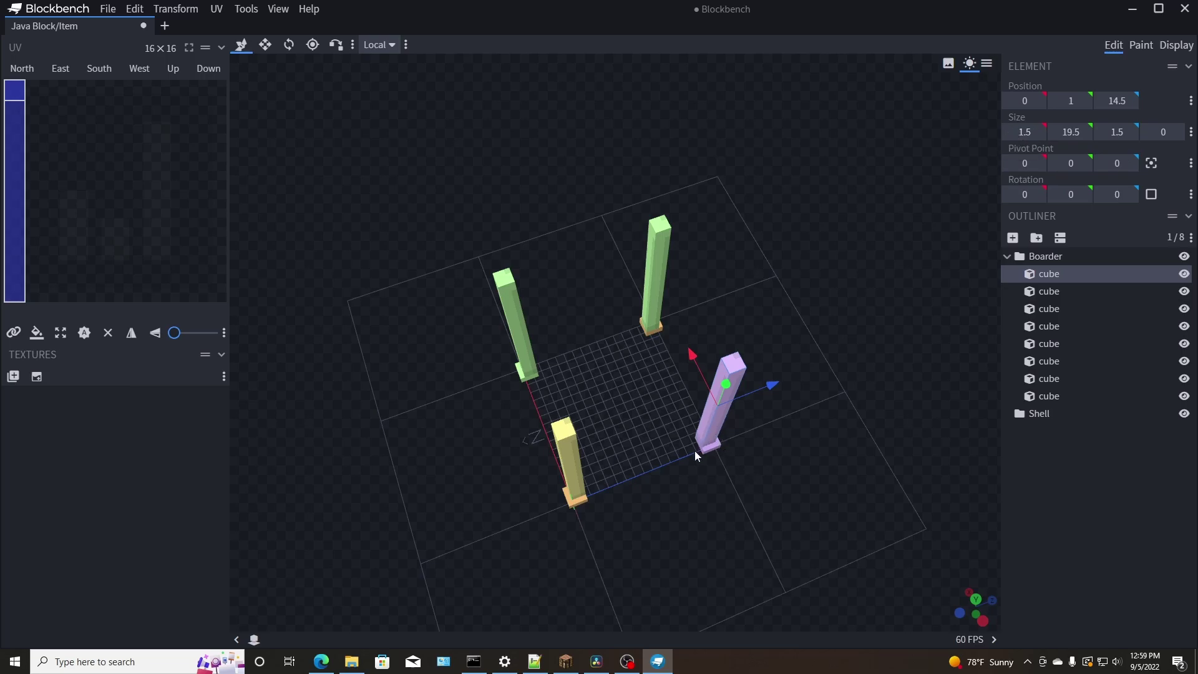
pyautogui.moveTo(649, 438); pyautogui.dragTo(640, 330)
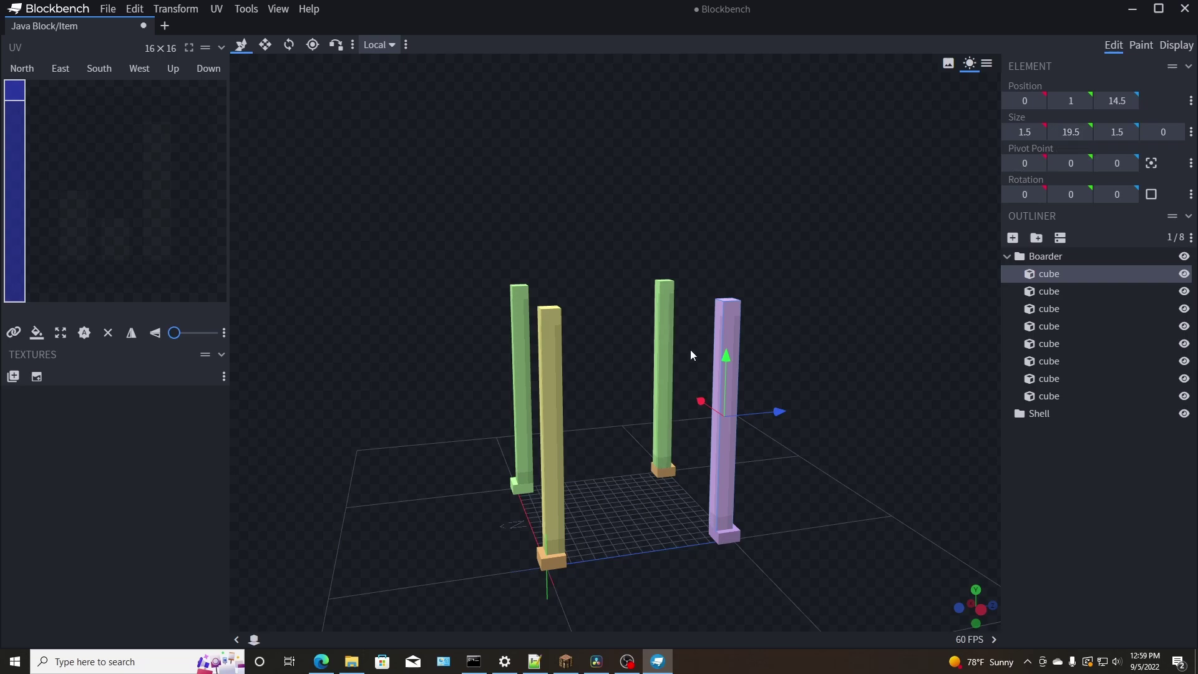
pyautogui.click(728, 537)
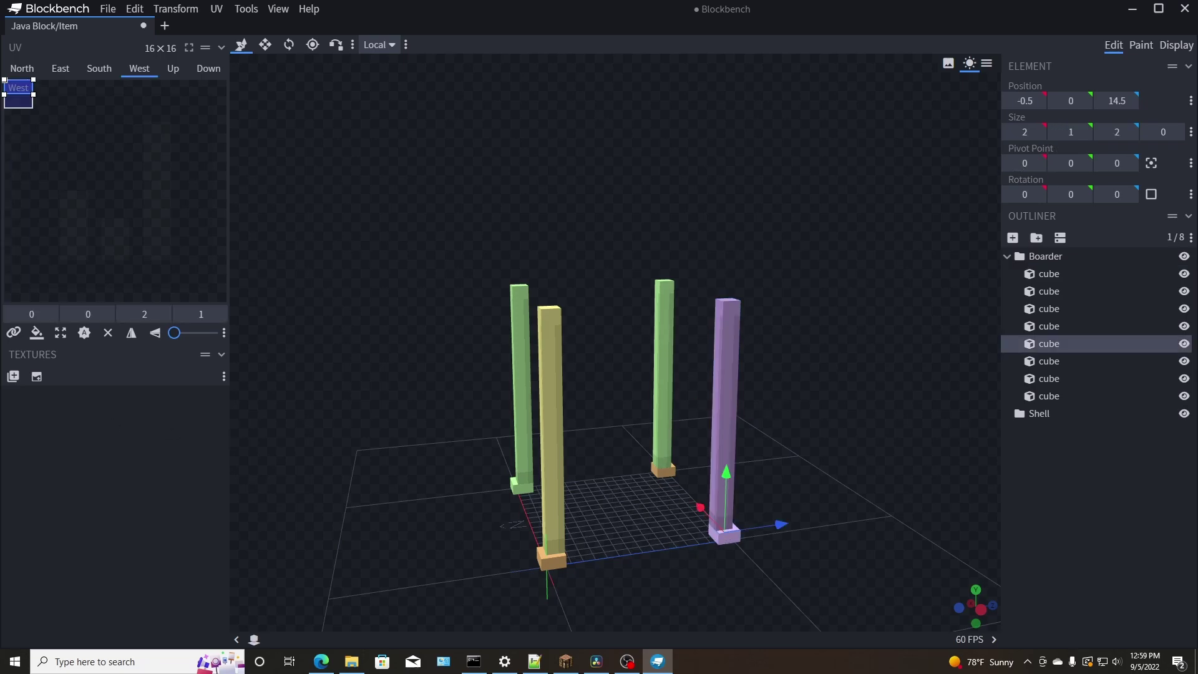
# Browse the Disneyland trash can reference images, settling back on the white trash cans.
pyautogui.click(322, 662)
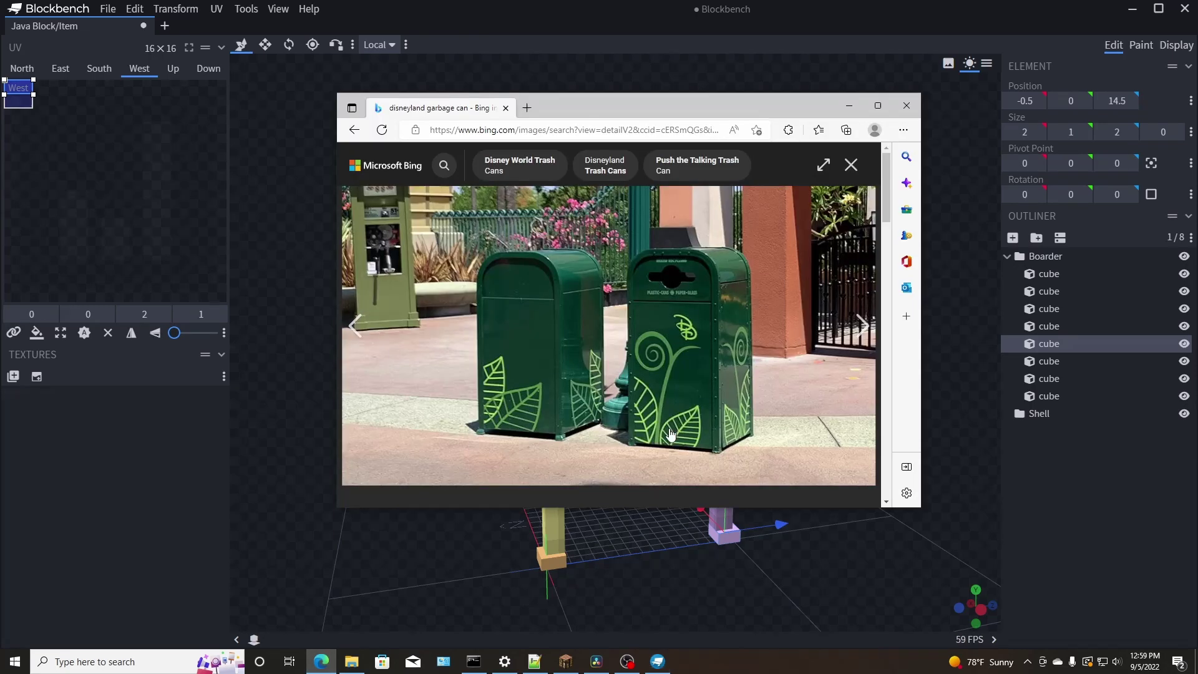
pyautogui.press('Right')
pyautogui.click(356, 325)
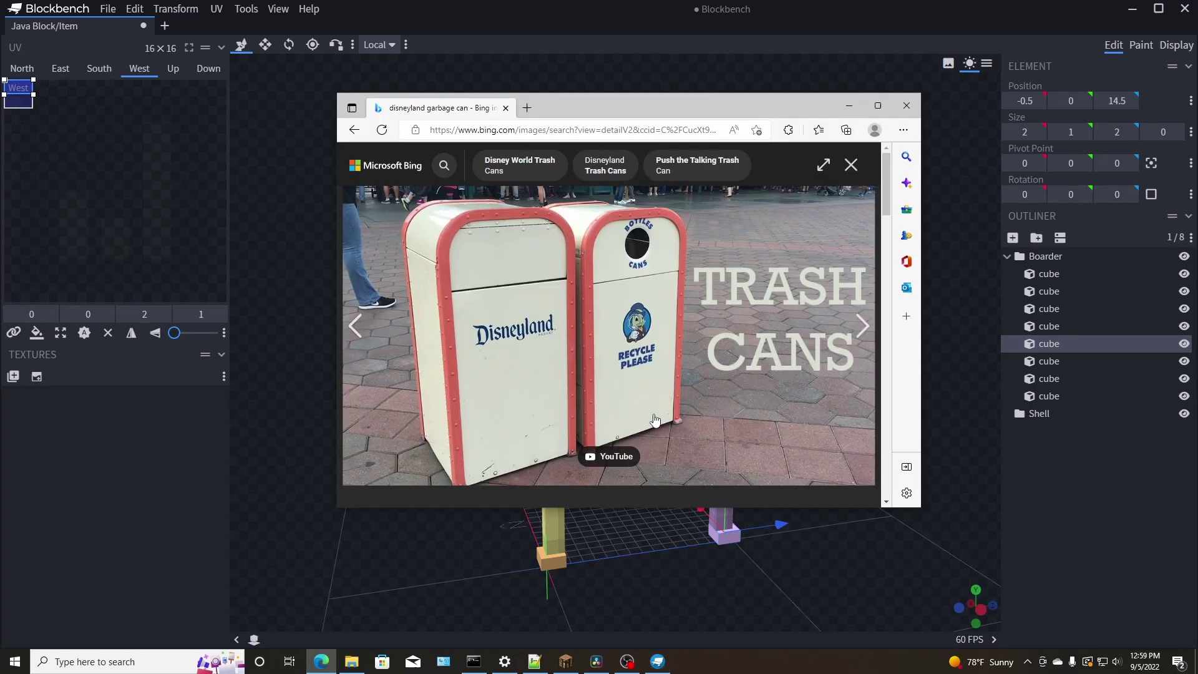
pyautogui.rightClick(683, 429)
pyautogui.click(749, 508)
pyautogui.click(736, 556)
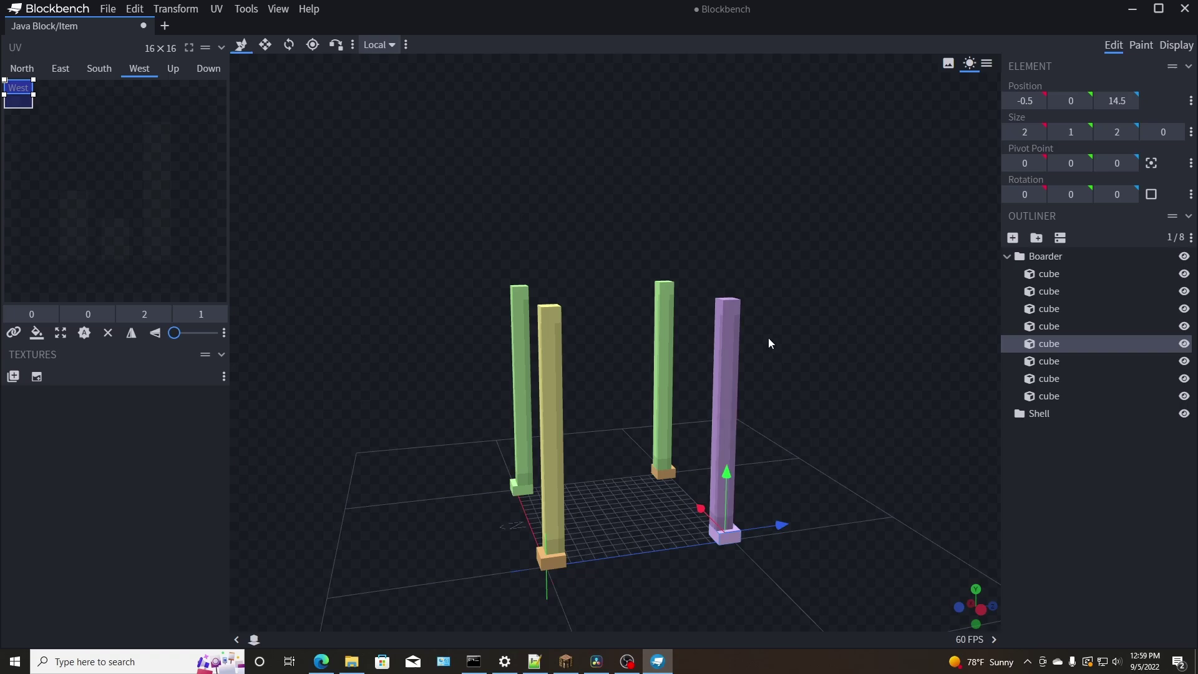
# Select the purple pillar and the green pillar's orange base to shape the arched tops.
pyautogui.click(721, 371)
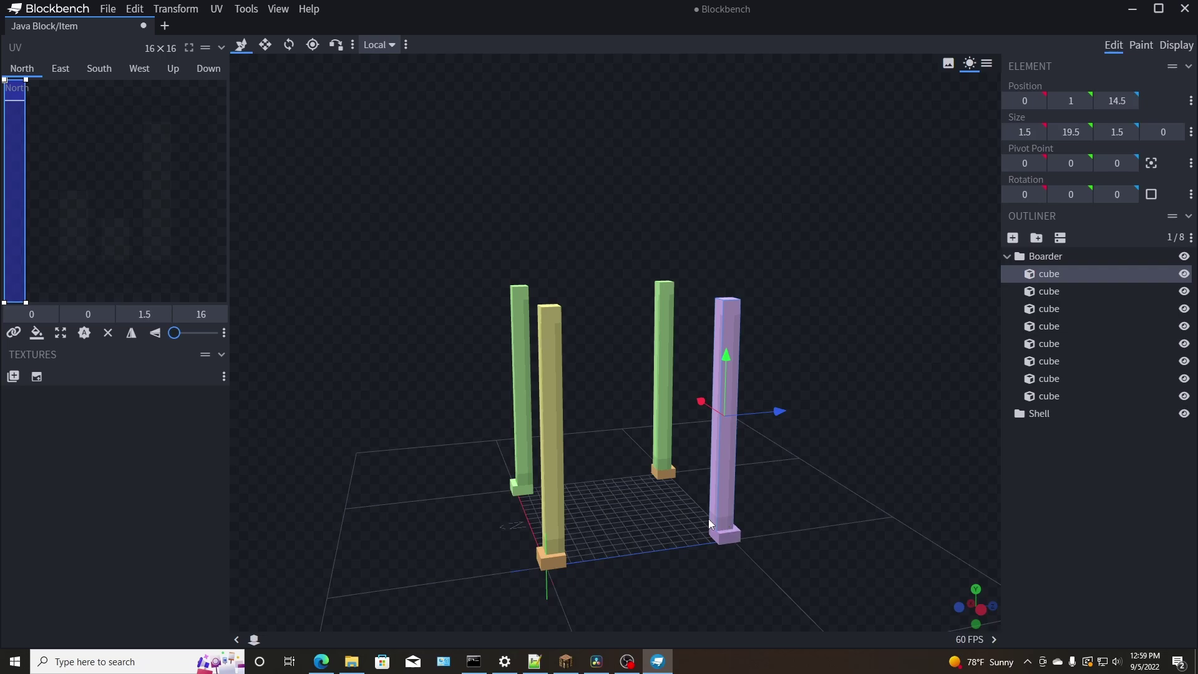
pyautogui.moveTo(709, 518); pyautogui.dragTo(806, 485)
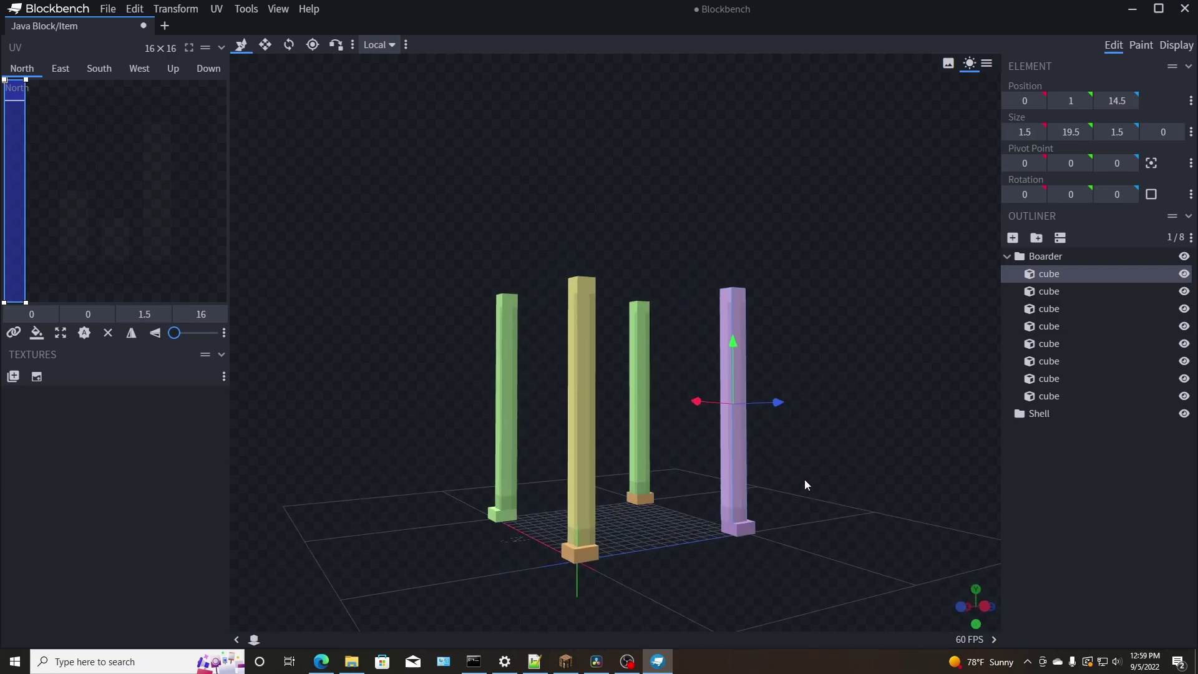
pyautogui.click(638, 502)
pyautogui.moveTo(613, 550); pyautogui.dragTo(508, 361)
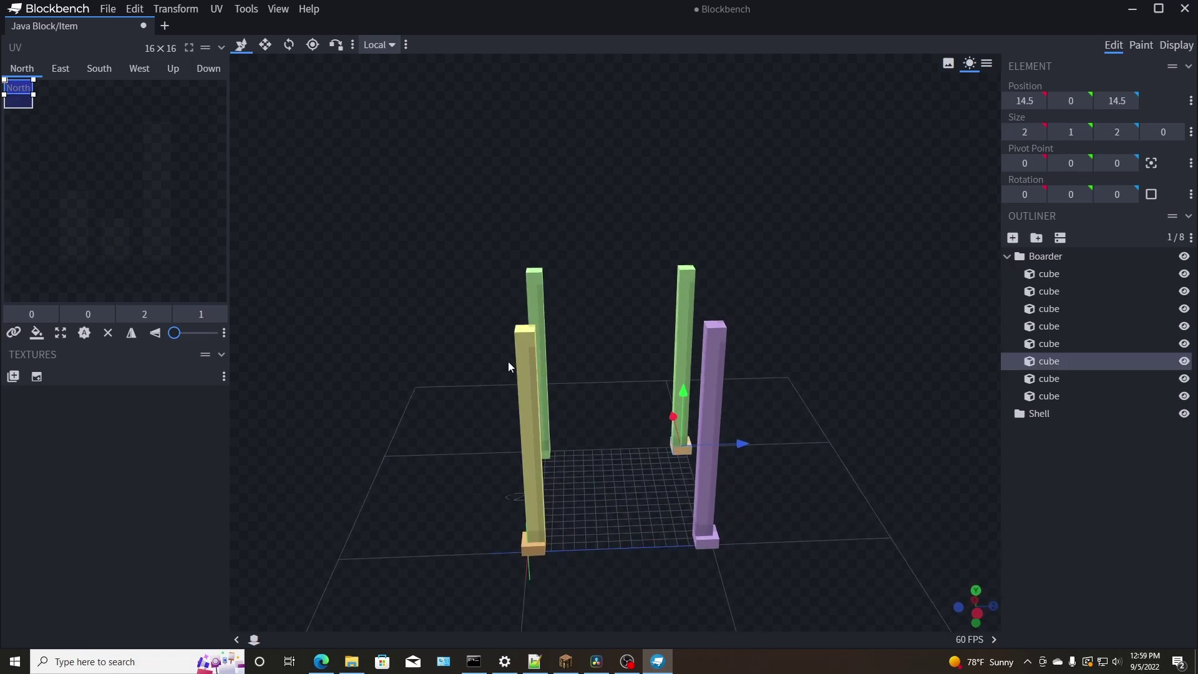
pyautogui.moveTo(688, 346); pyautogui.dragTo(663, 386)
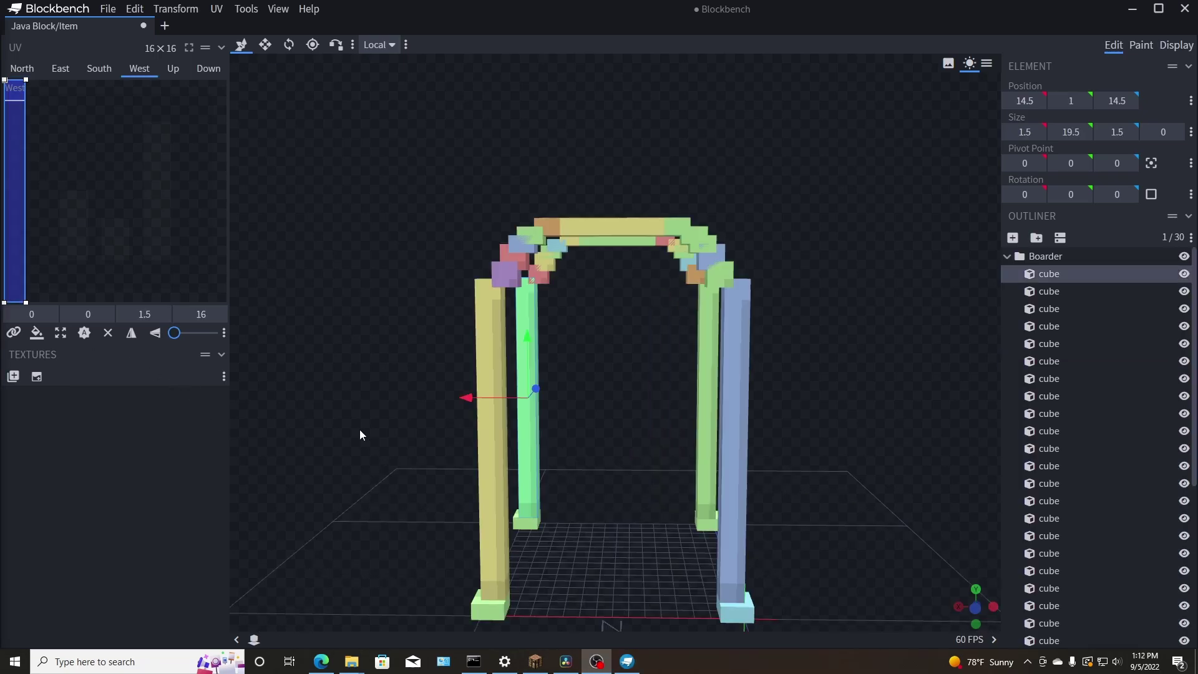
# Inspect the two-arch frame from several angles, comparing it against the trash can reference.
pyautogui.moveTo(360, 435); pyautogui.dragTo(483, 472)
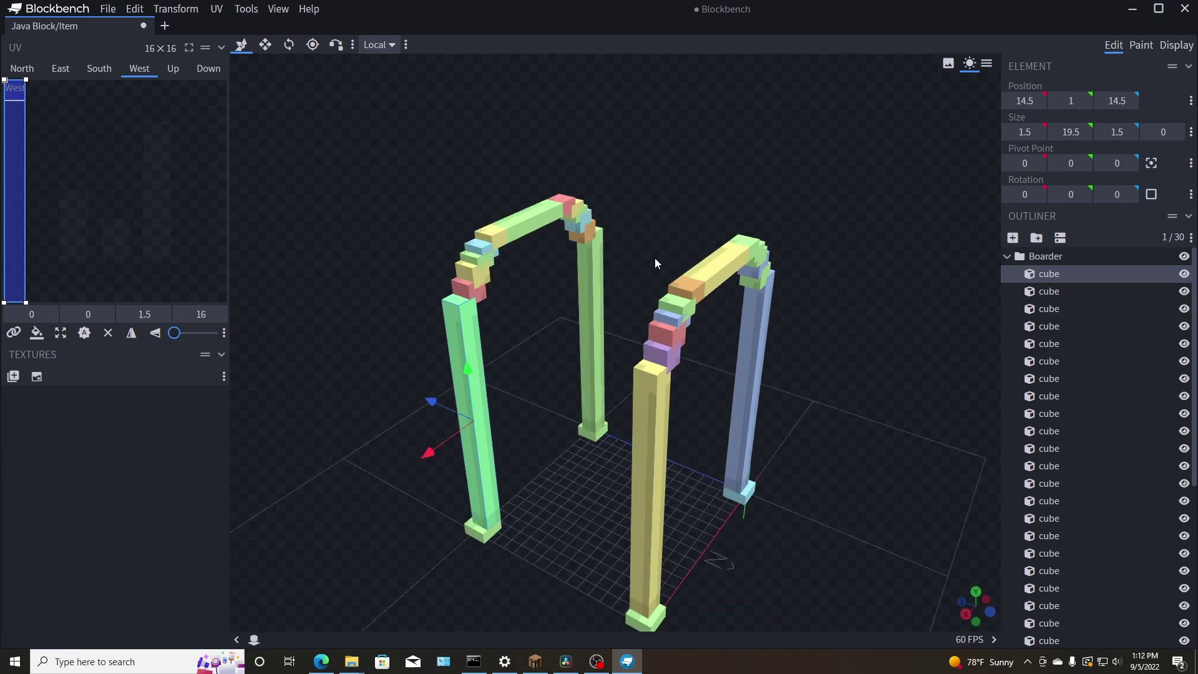
pyautogui.moveTo(655, 264); pyautogui.dragTo(535, 270)
pyautogui.moveTo(0, 162); pyautogui.dragTo(874, 94)
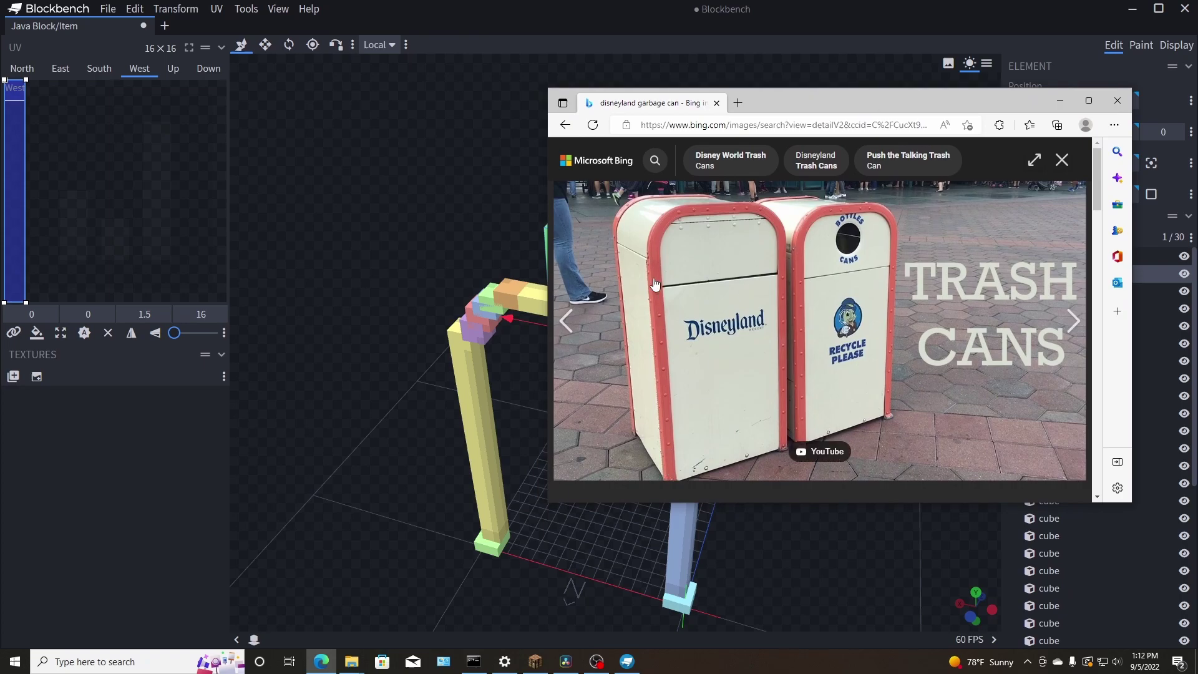
pyautogui.moveTo(492, 123); pyautogui.dragTo(780, 186)
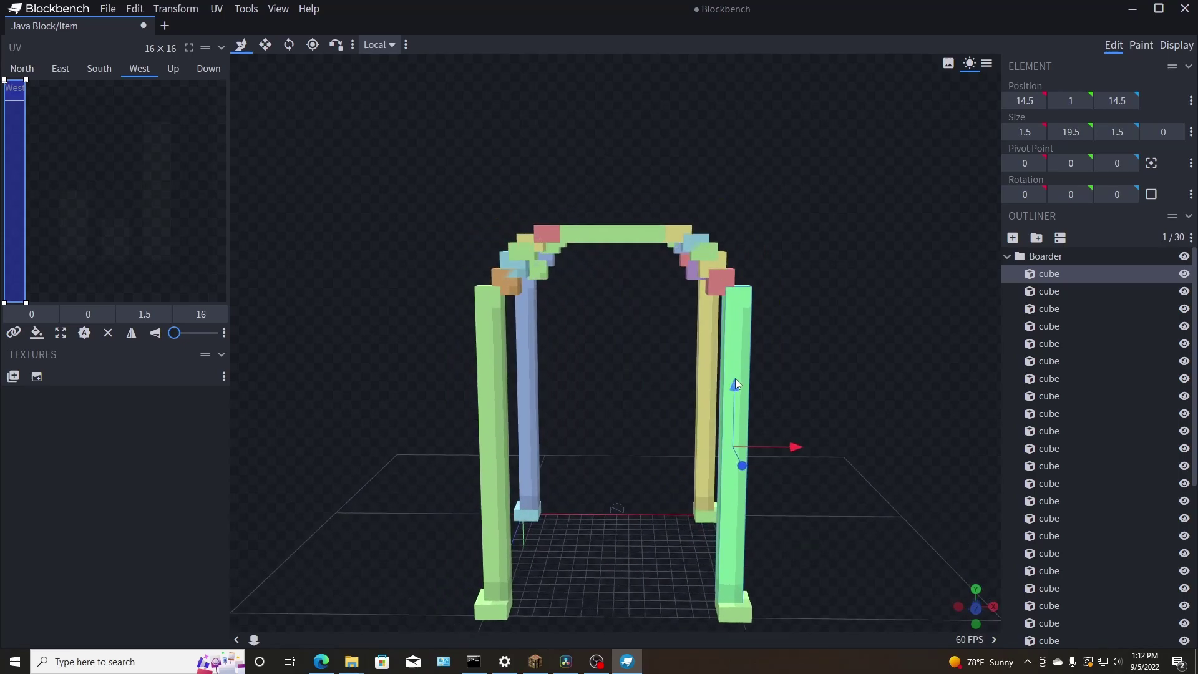
pyautogui.moveTo(755, 377); pyautogui.dragTo(697, 507)
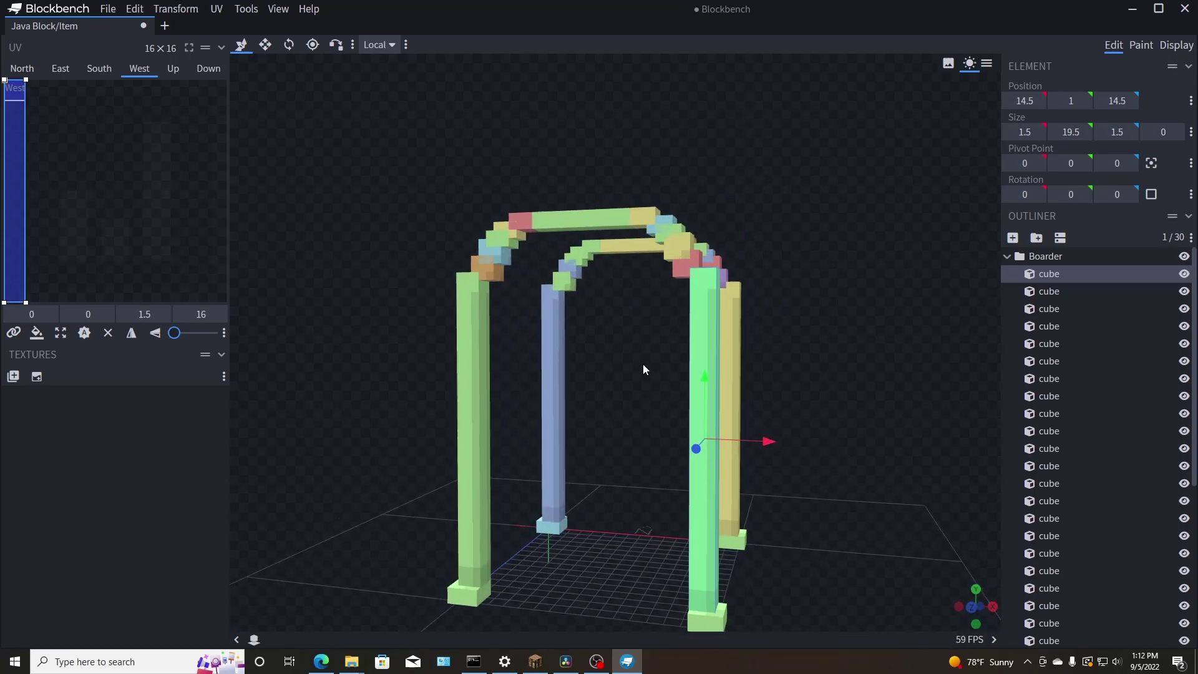
pyautogui.moveTo(588, 389); pyautogui.dragTo(629, 373)
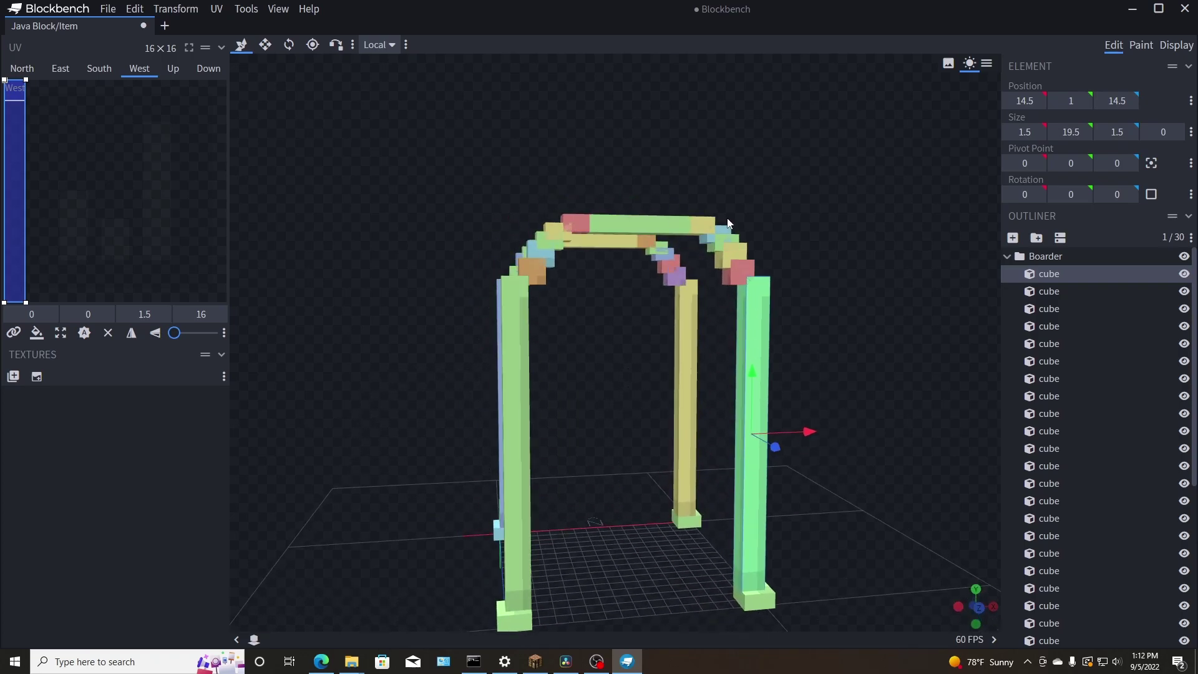
pyautogui.moveTo(821, 326); pyautogui.dragTo(908, 346)
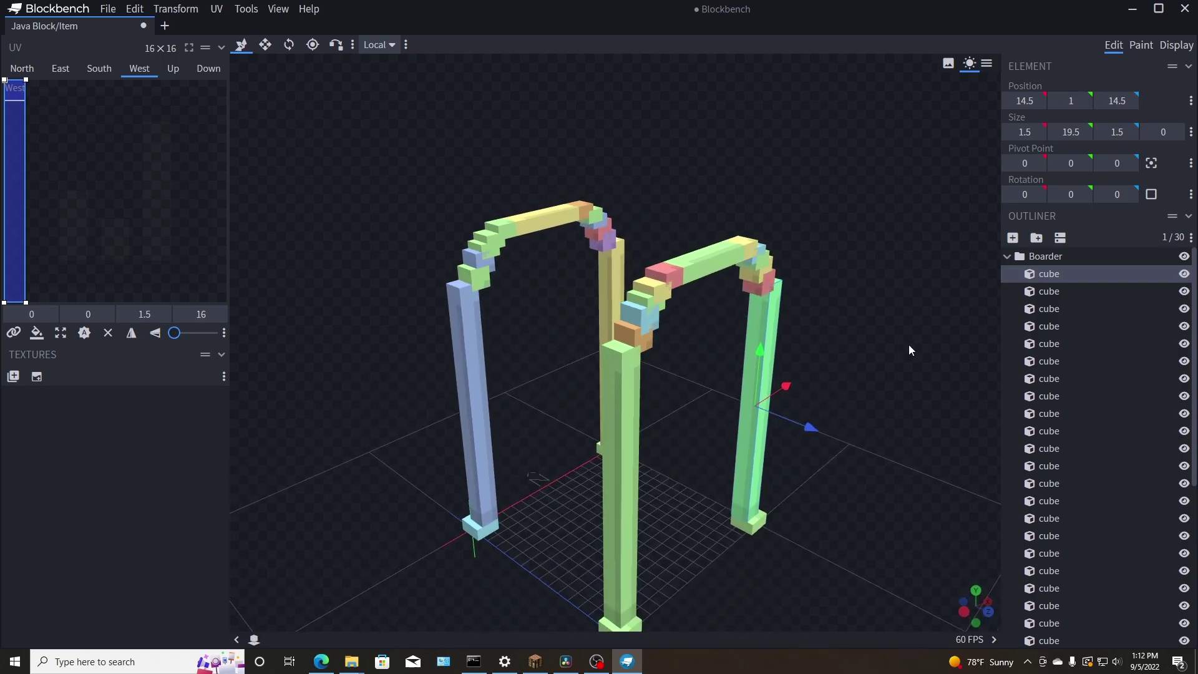
# Add a new cube inside the Shell group and slide it along X to 2.
pyautogui.click(1007, 257)
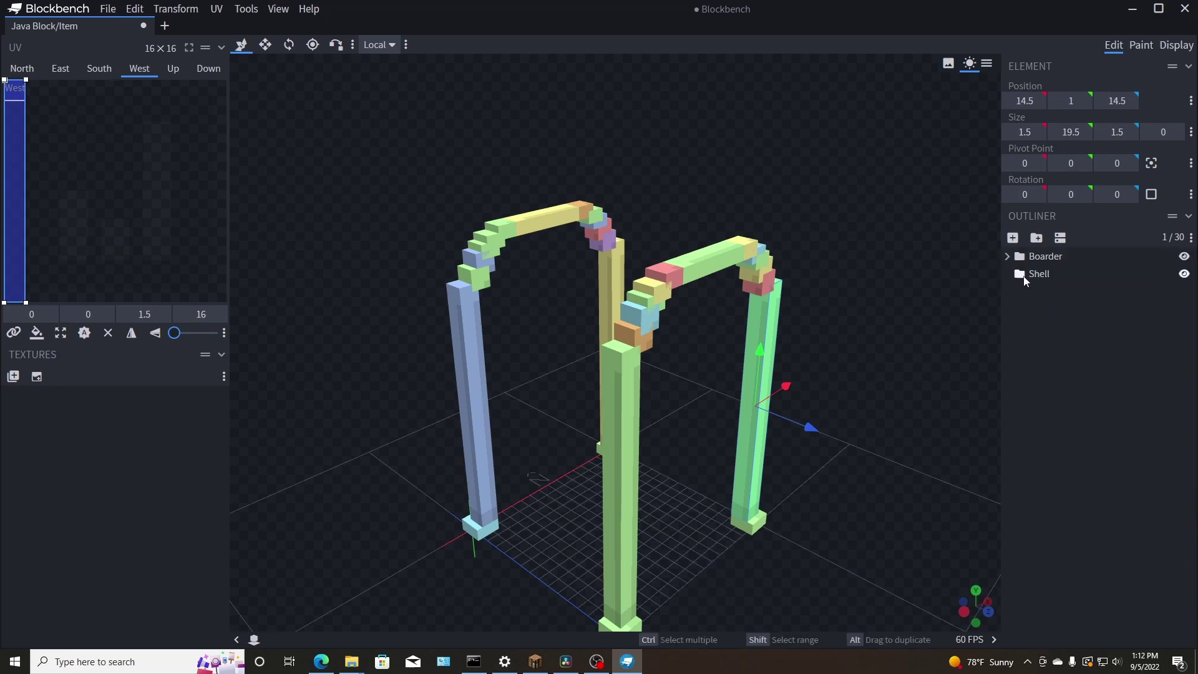
pyautogui.click(1028, 276)
pyautogui.click(1013, 238)
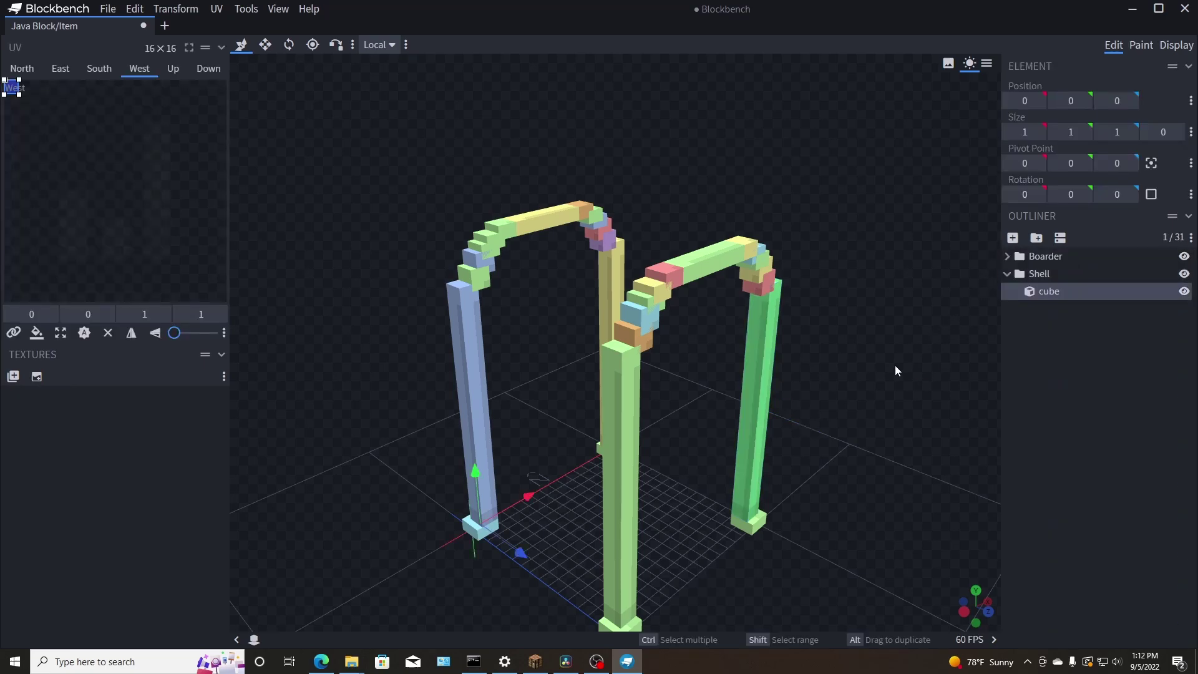
pyautogui.moveTo(895, 365); pyautogui.dragTo(1048, 358)
pyautogui.moveTo(861, 455); pyautogui.dragTo(777, 565)
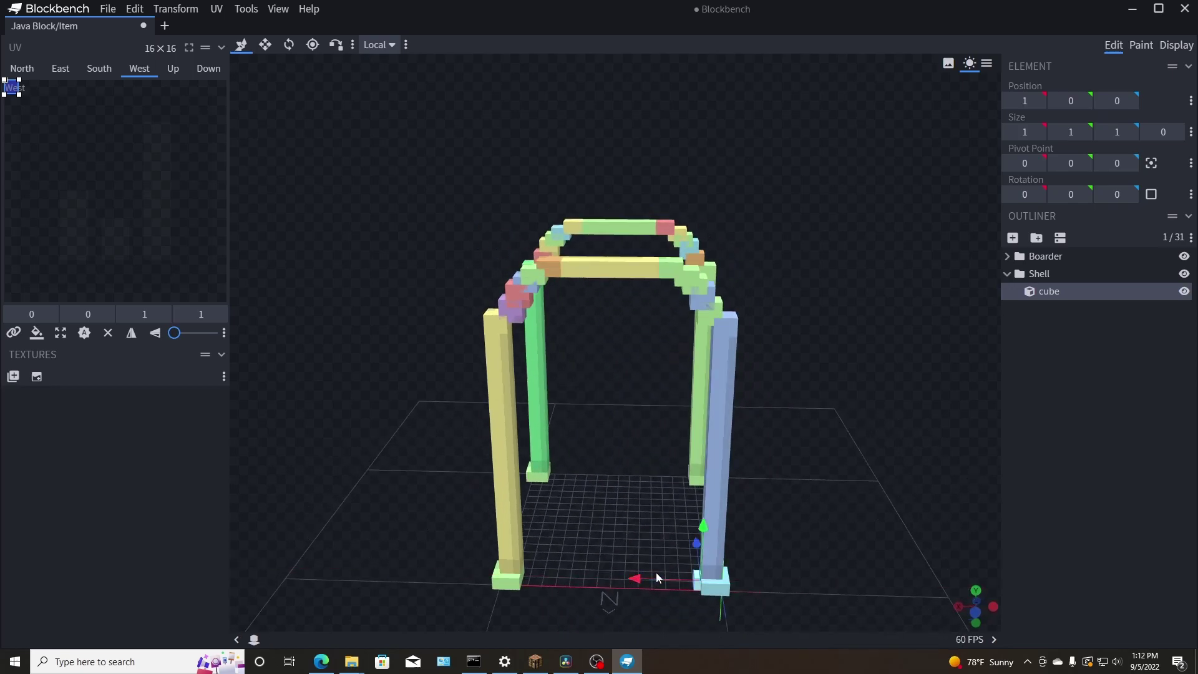
pyautogui.moveTo(631, 575); pyautogui.dragTo(876, 570)
pyautogui.scroll(1, 876, 571)
pyautogui.moveTo(876, 570); pyautogui.dragTo(759, 407, button='right')
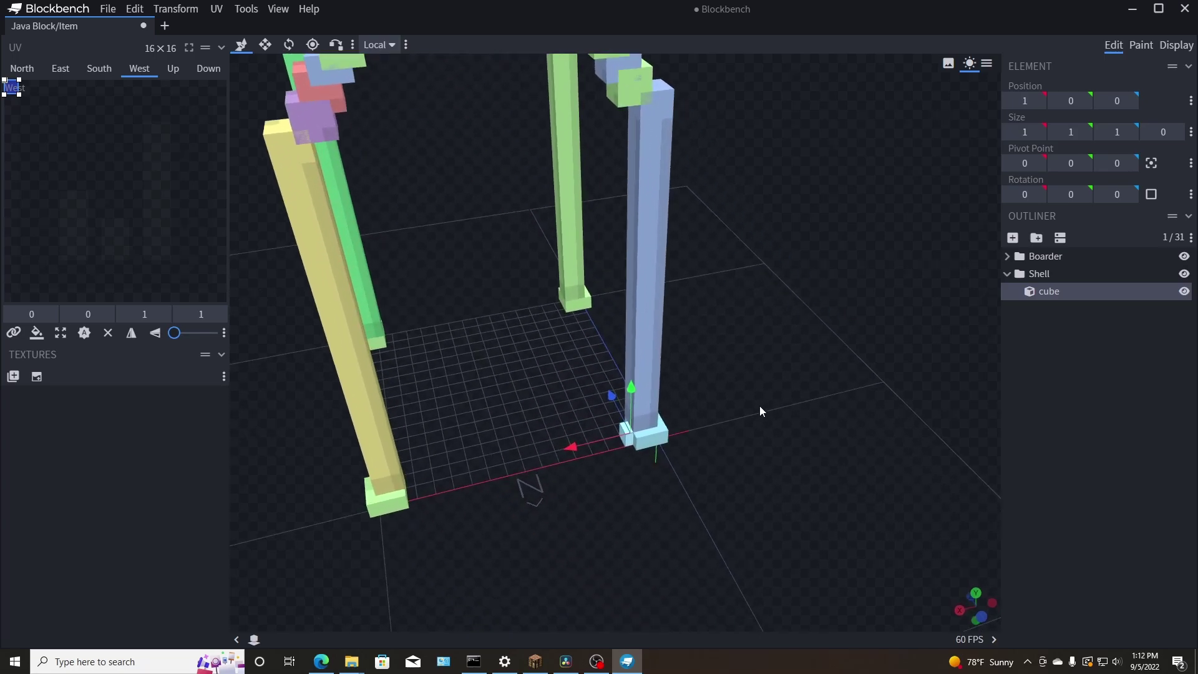
pyautogui.scroll(4, 759, 407)
pyautogui.moveTo(766, 400); pyautogui.dragTo(804, 438)
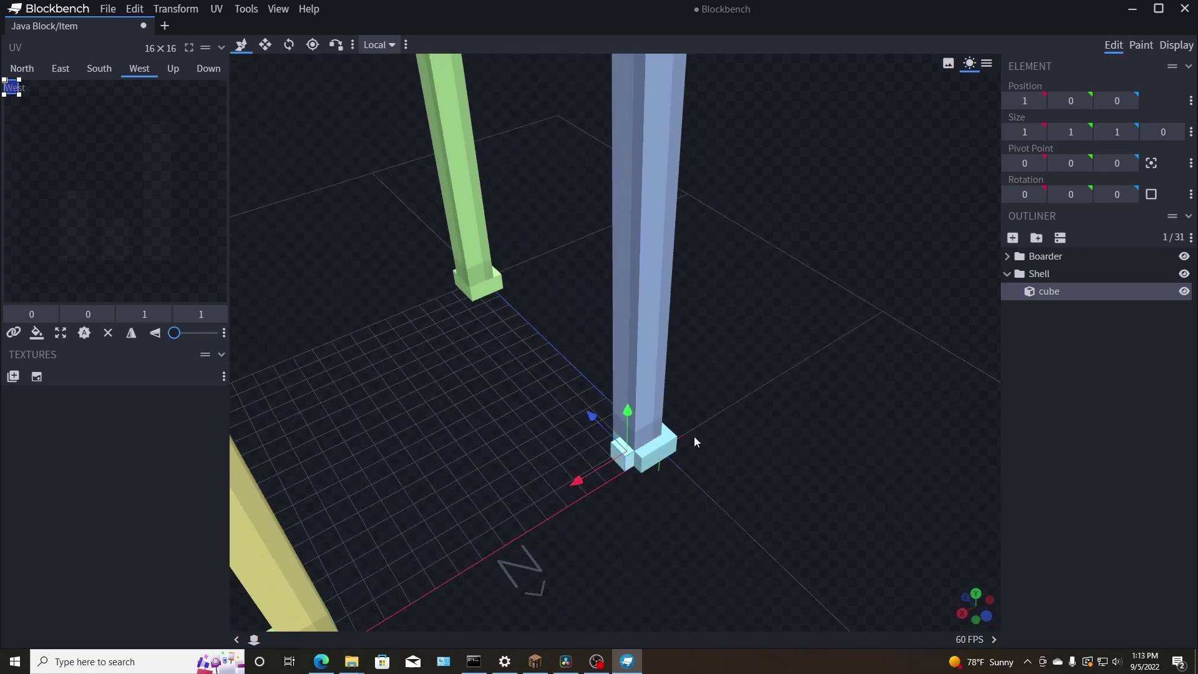
pyautogui.moveTo(573, 481); pyautogui.dragTo(557, 492)
pyautogui.moveTo(743, 493); pyautogui.dragTo(915, 501)
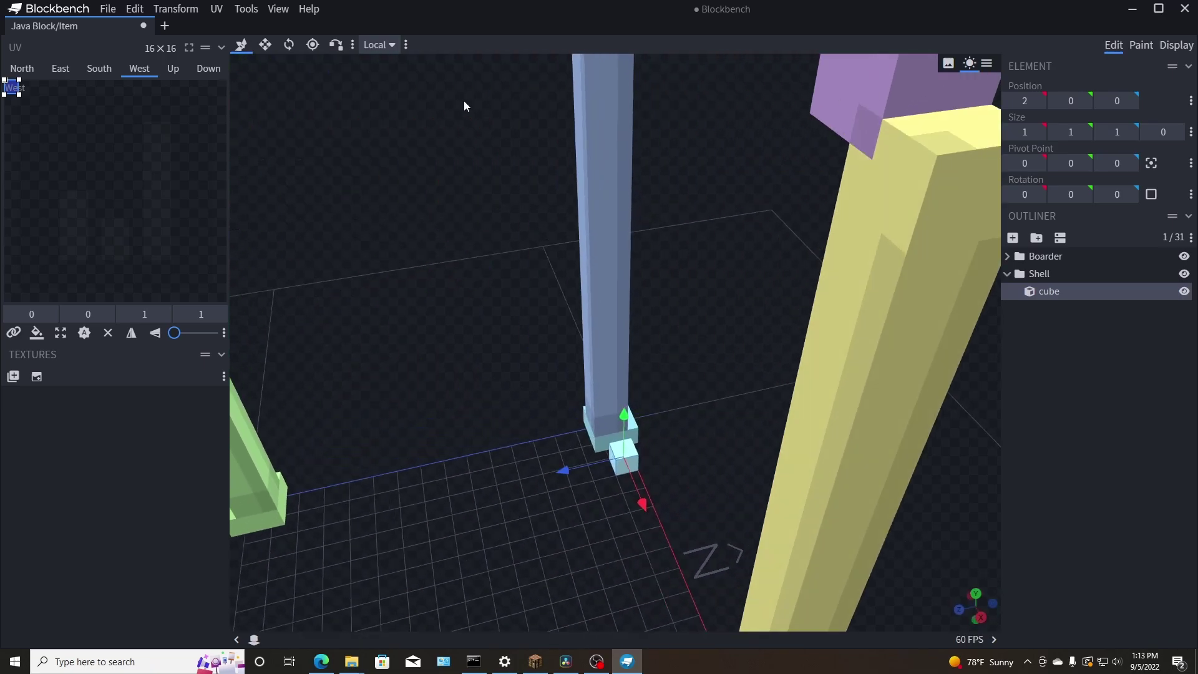
# Set the cube's Z position to 0.5, undoing a trial depth of 0.5.
pyautogui.click(265, 43)
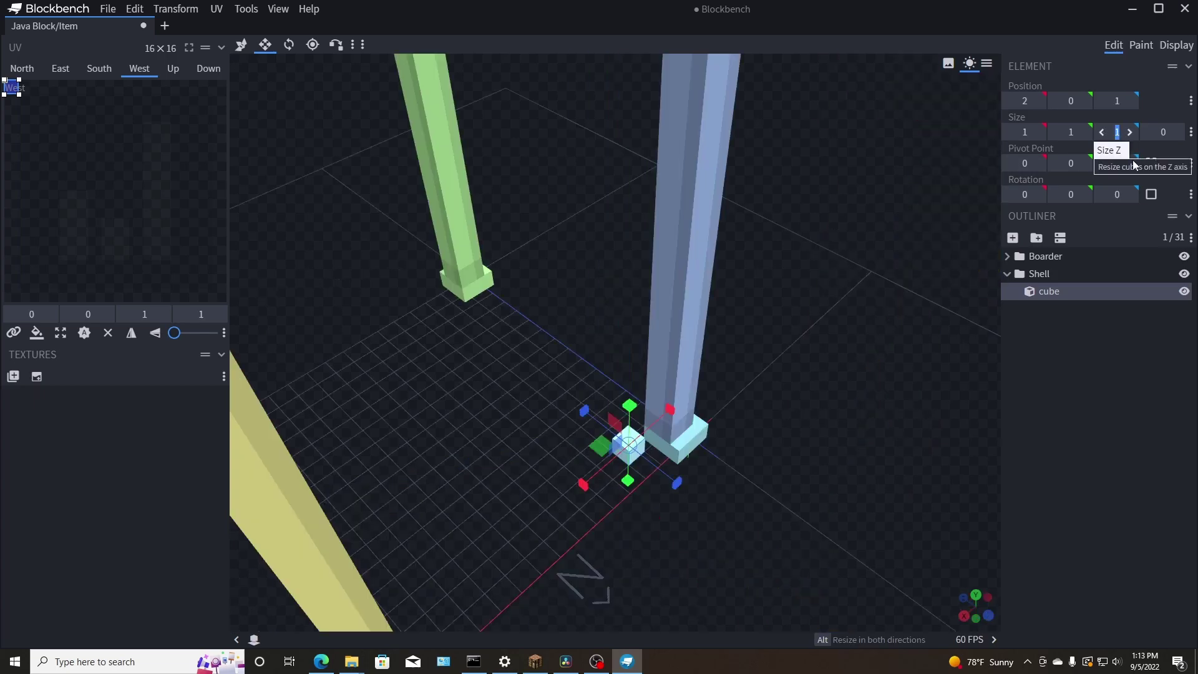
pyautogui.click(1117, 132)
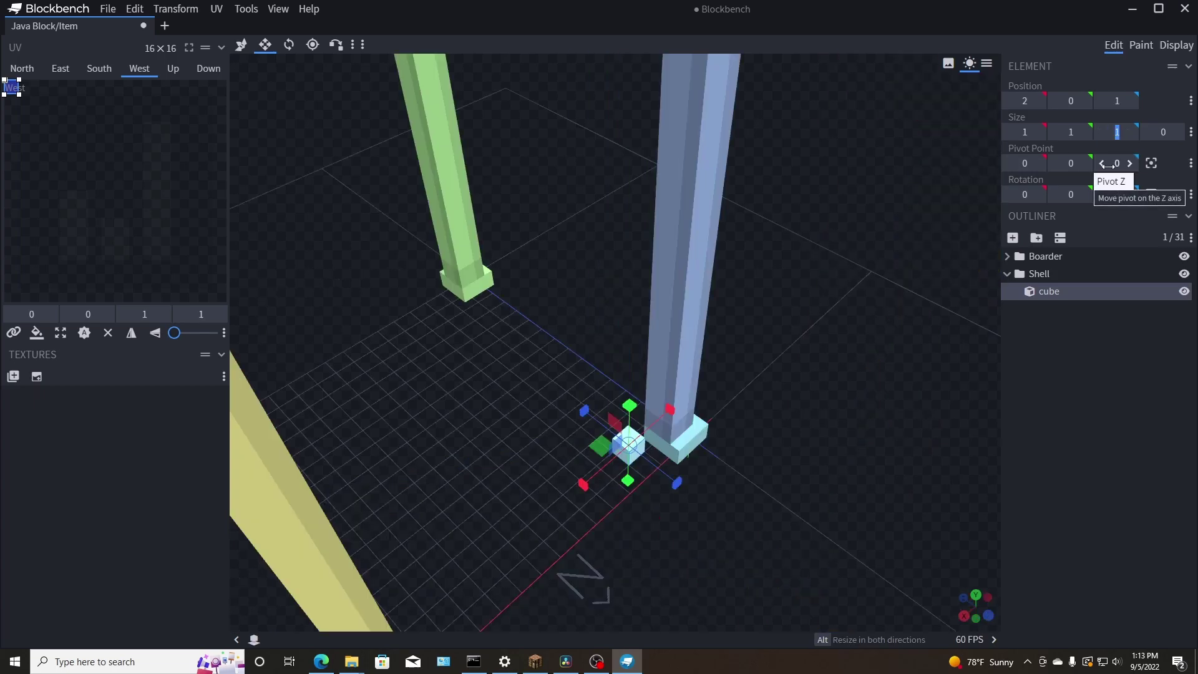
pyautogui.write('.5')
pyautogui.press('Return')
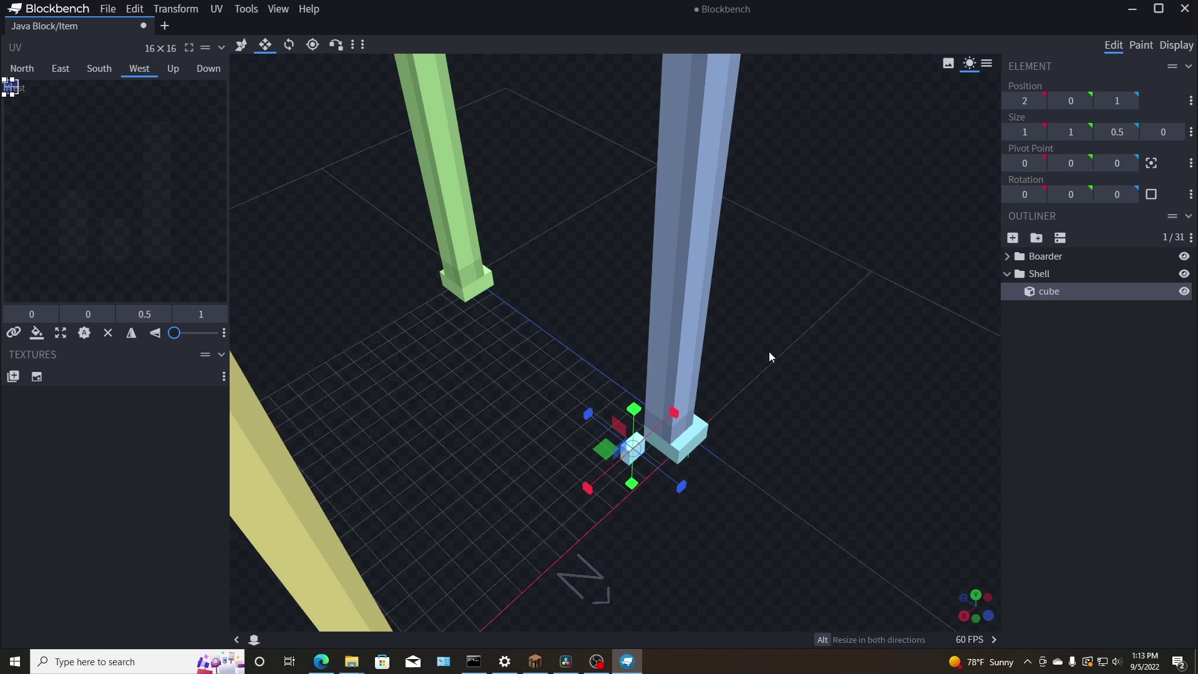
pyautogui.moveTo(771, 357); pyautogui.dragTo(874, 387)
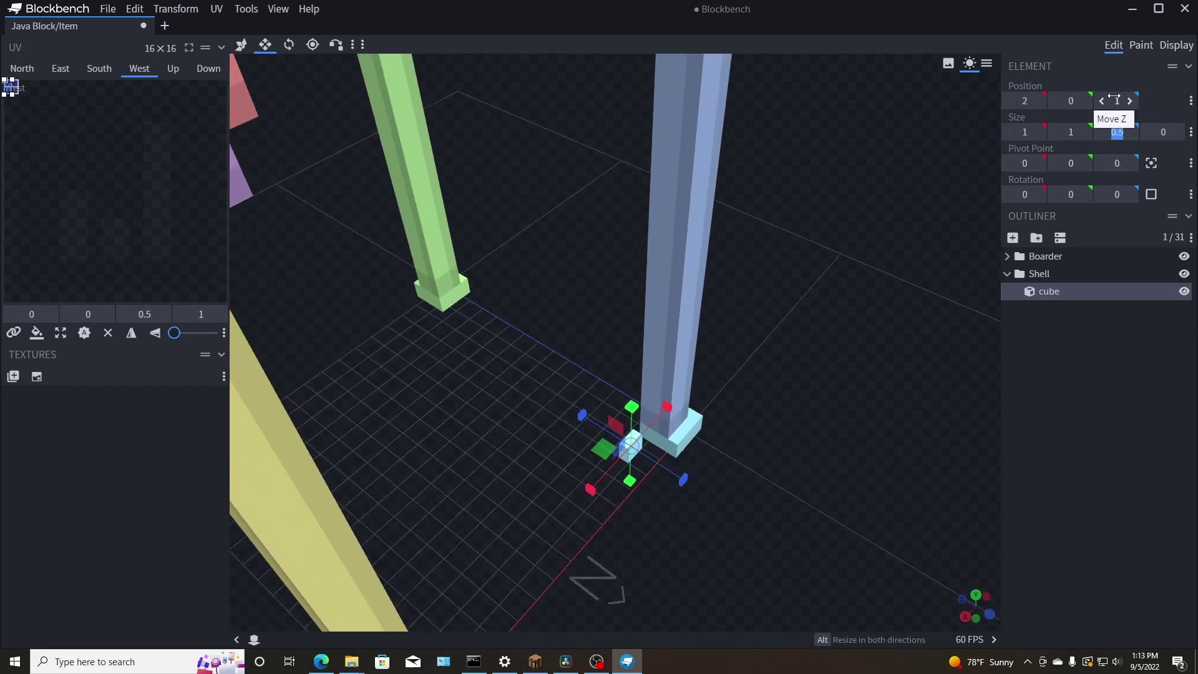
pyautogui.hotkey('ctrl', 'z')
pyautogui.moveTo(882, 291); pyautogui.dragTo(949, 288)
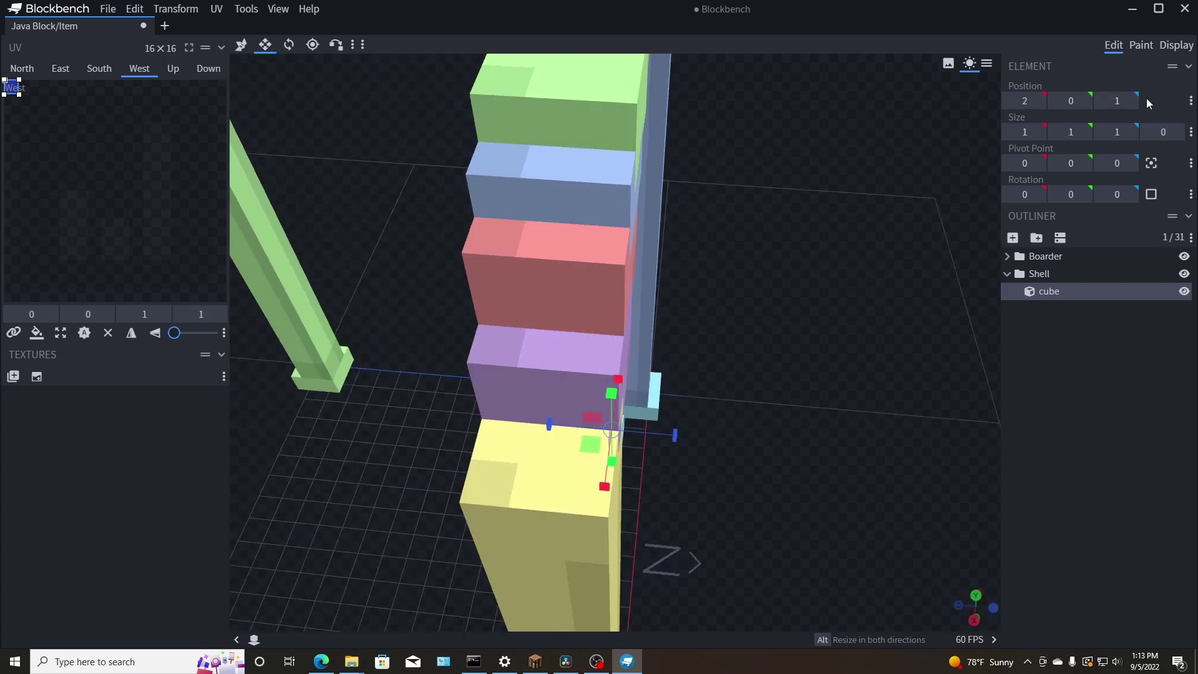
pyautogui.click(1130, 101)
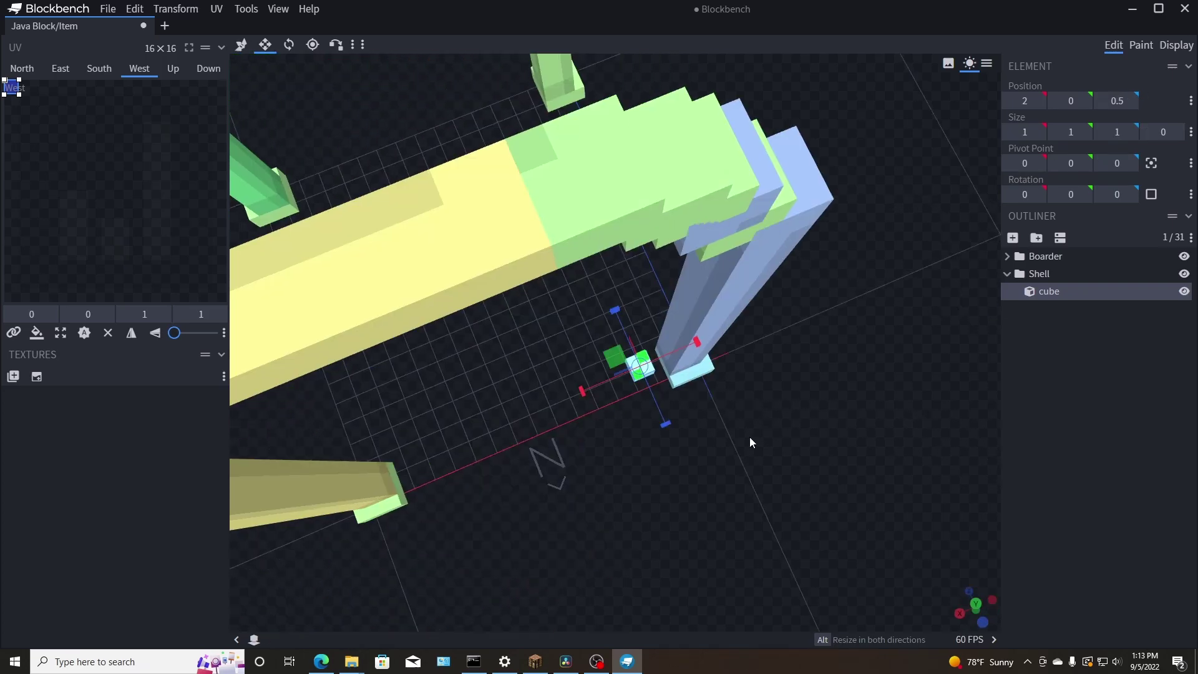
pyautogui.moveTo(752, 441); pyautogui.dragTo(709, 432)
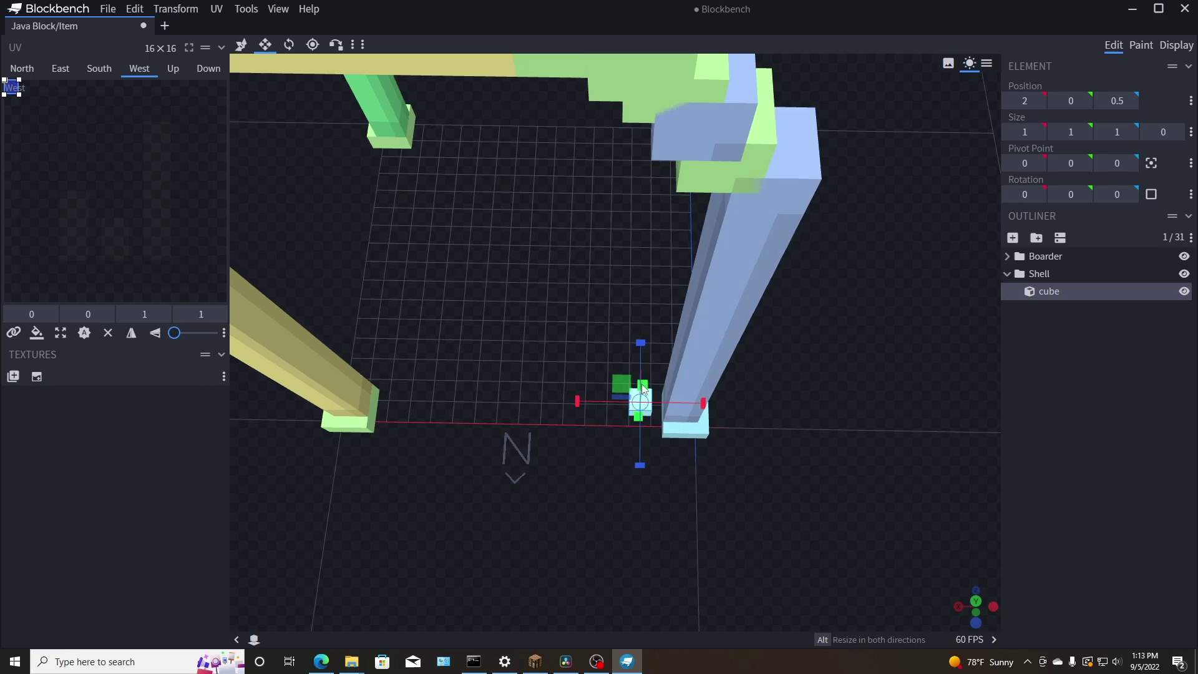
pyautogui.click(240, 48)
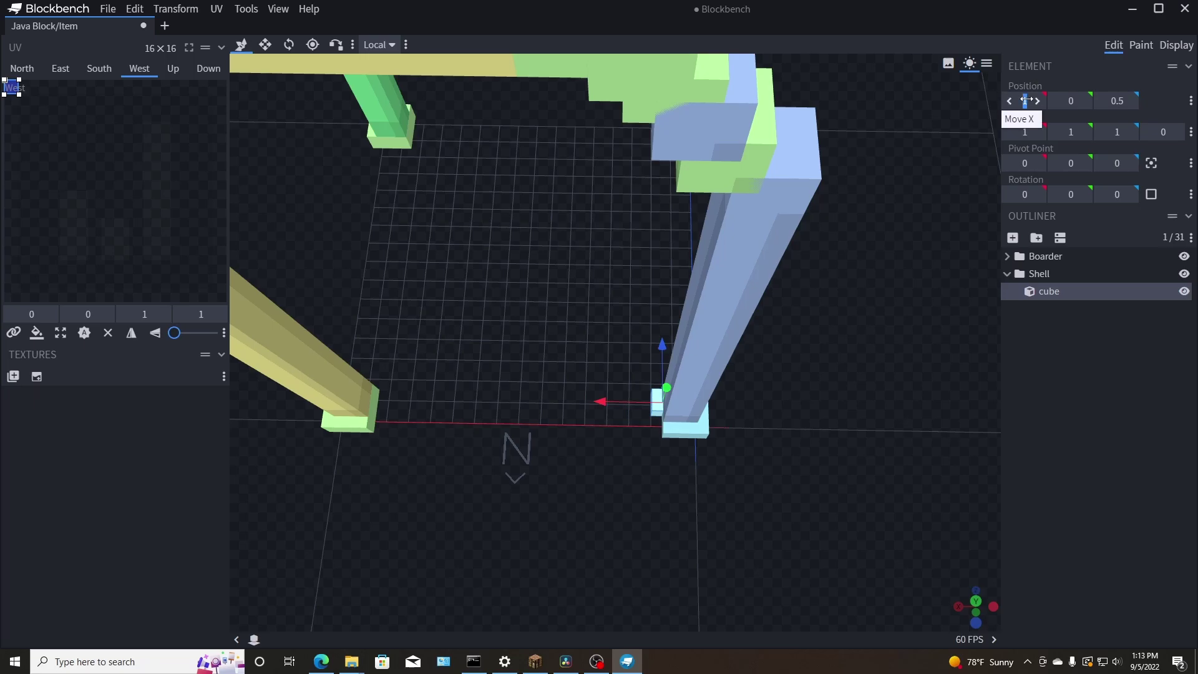
# Resize the cube into a 13 × 15 × 1 wall between the front pillars and bring up the reference photo.
pyautogui.moveTo(856, 317); pyautogui.dragTo(512, 281)
pyautogui.press('s')
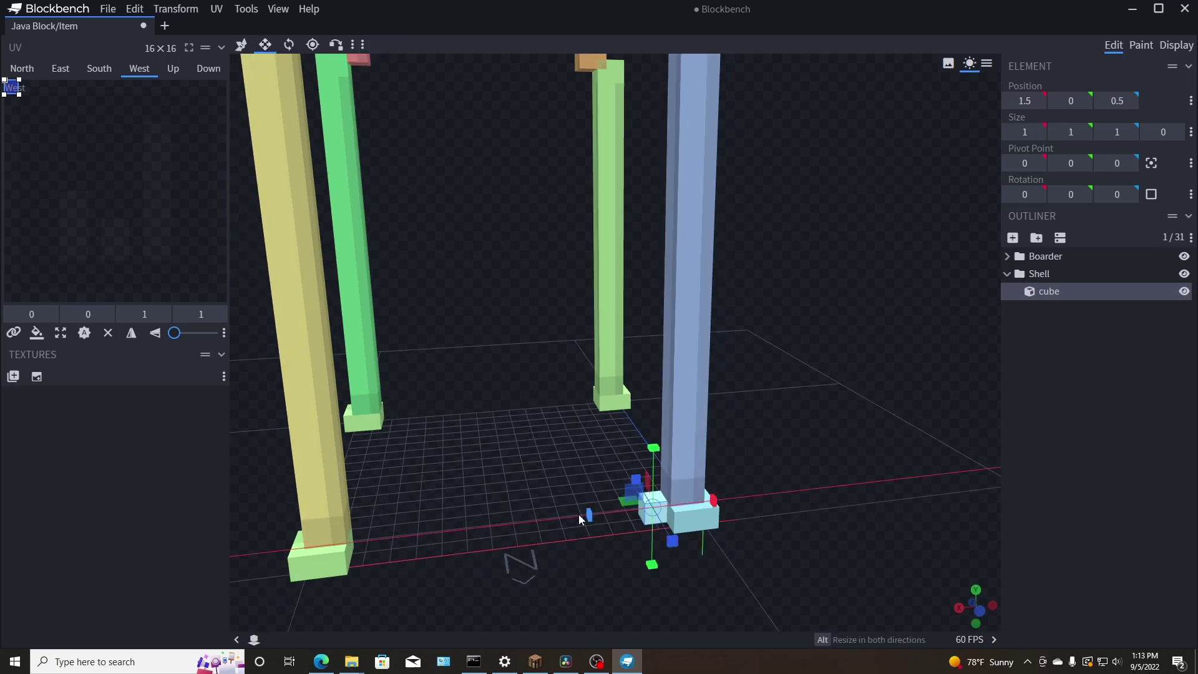
pyautogui.moveTo(581, 520); pyautogui.dragTo(267, 533)
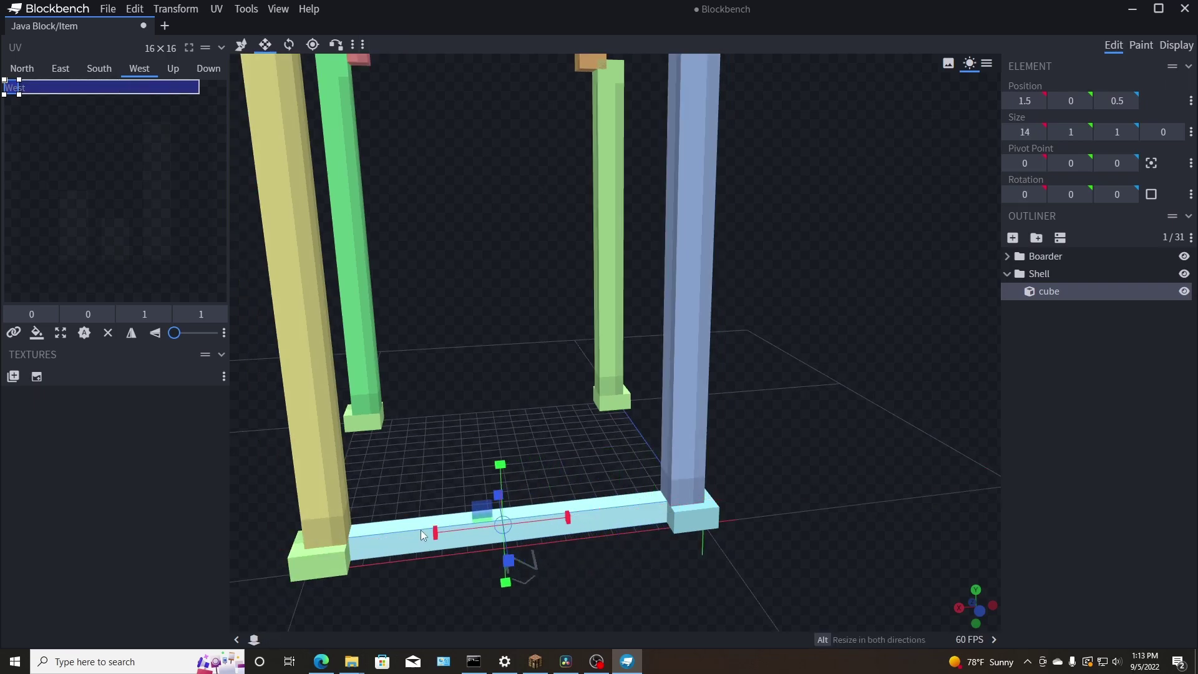
pyautogui.moveTo(437, 533); pyautogui.dragTo(481, 520)
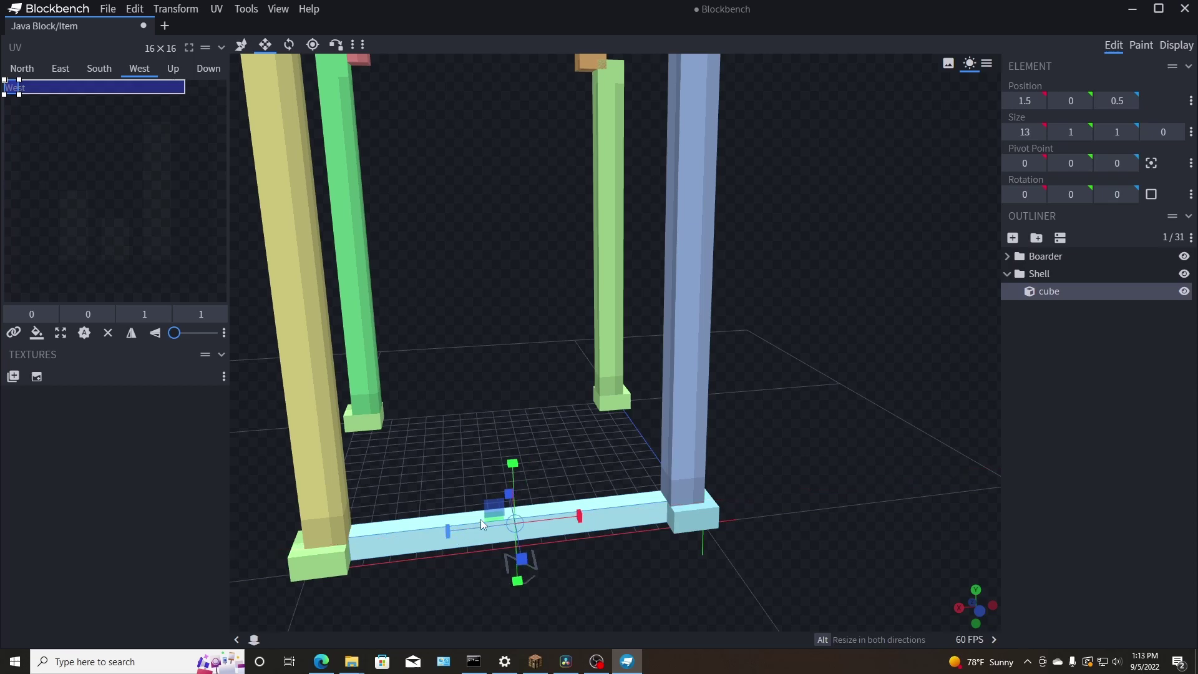
pyautogui.moveTo(512, 464); pyautogui.dragTo(501, 103)
pyautogui.moveTo(843, 312); pyautogui.dragTo(564, 388)
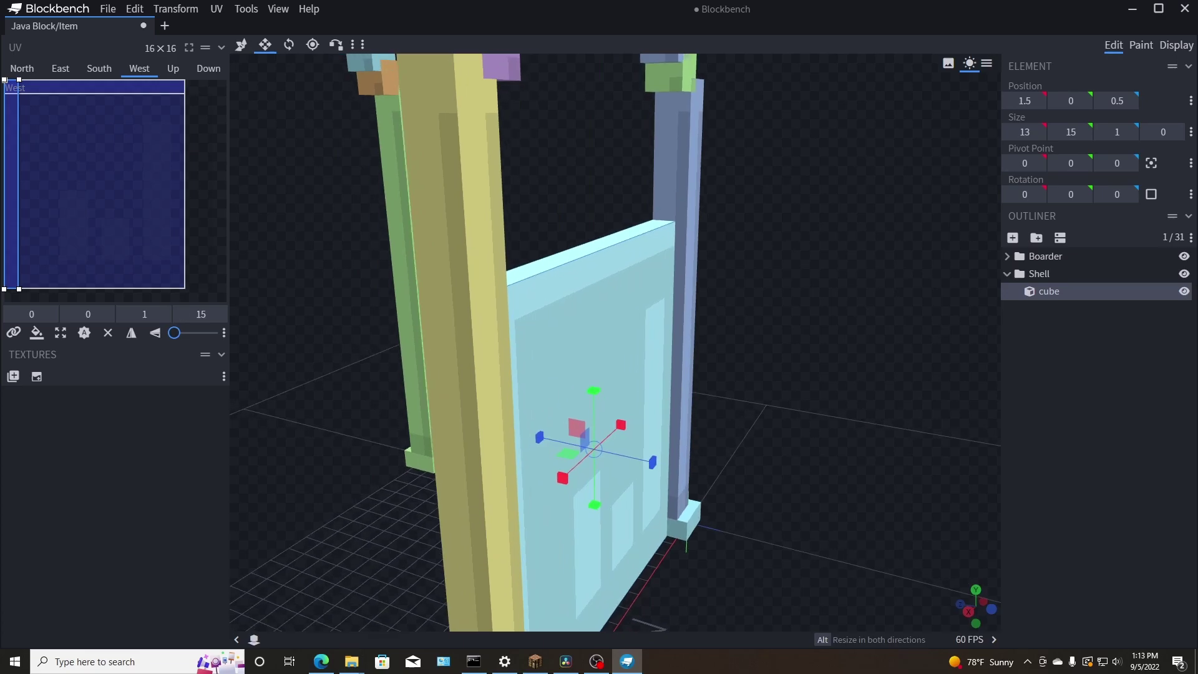
pyautogui.hotkey('alt', 'Tab')
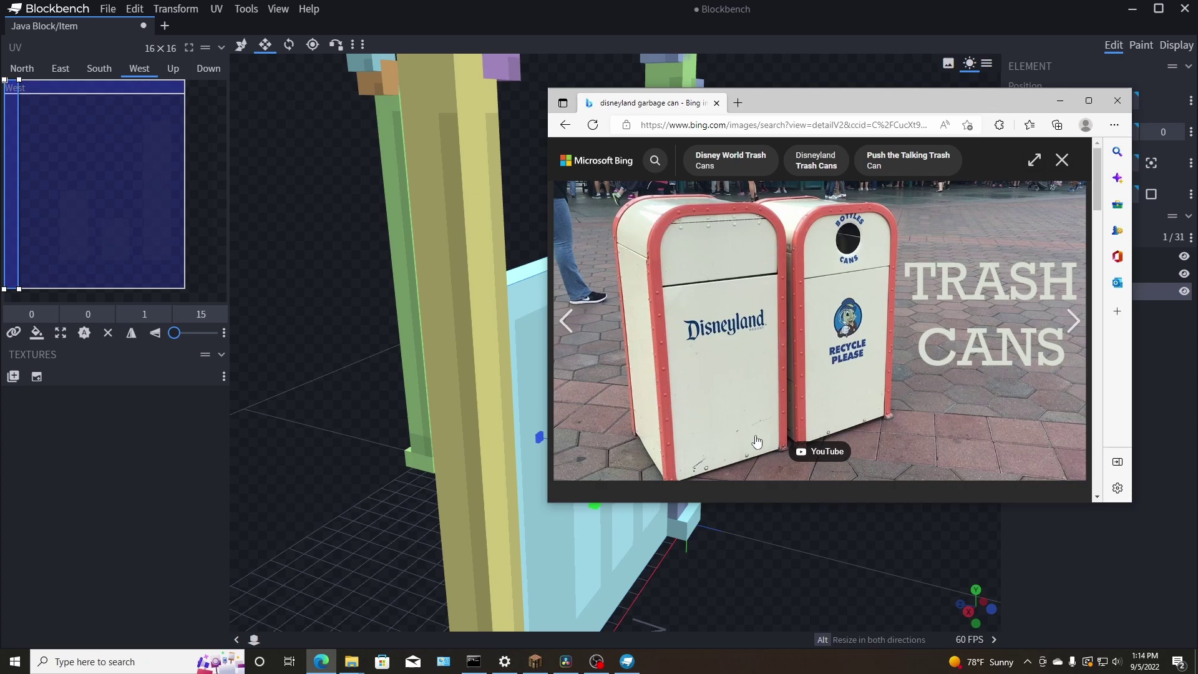
# Return to Blockbench and view the 13 × 15 × 1 wall up close from the front.
pyautogui.hotkey('alt', 'Tab')
pyautogui.moveTo(802, 353); pyautogui.dragTo(720, 552)
# Duplicate the wall cube and push the copy along Z to 14.5 on the far side.
pyautogui.moveTo(878, 504); pyautogui.dragTo(858, 500)
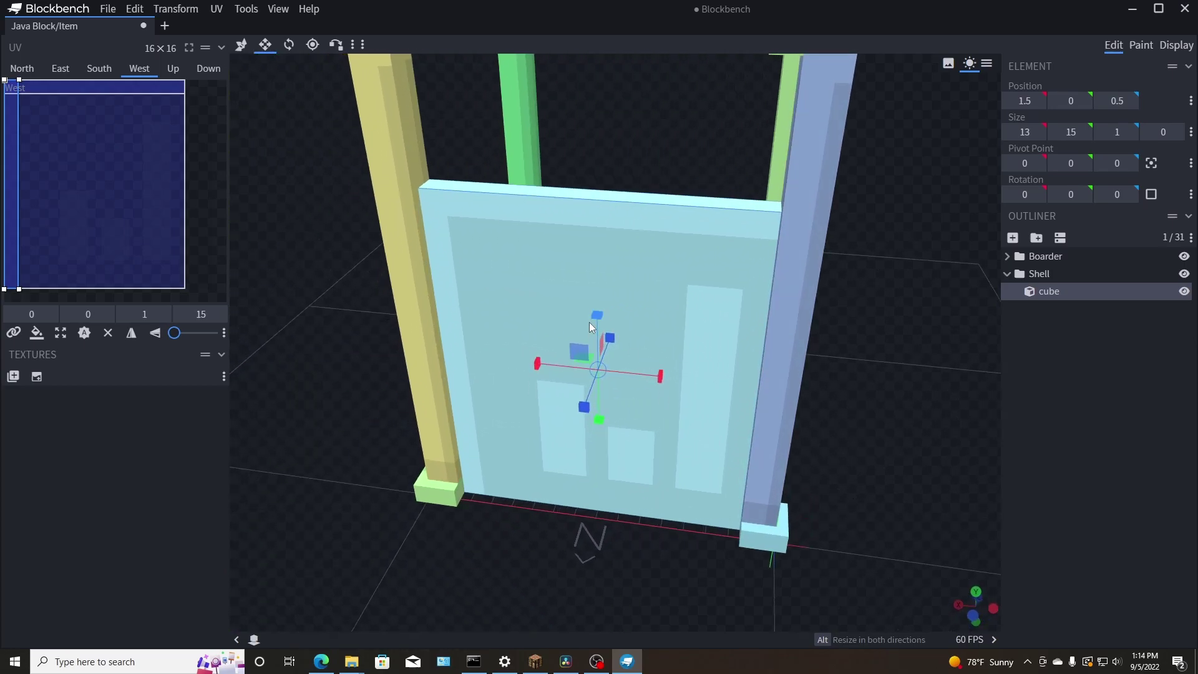
pyautogui.moveTo(907, 316); pyautogui.dragTo(814, 525)
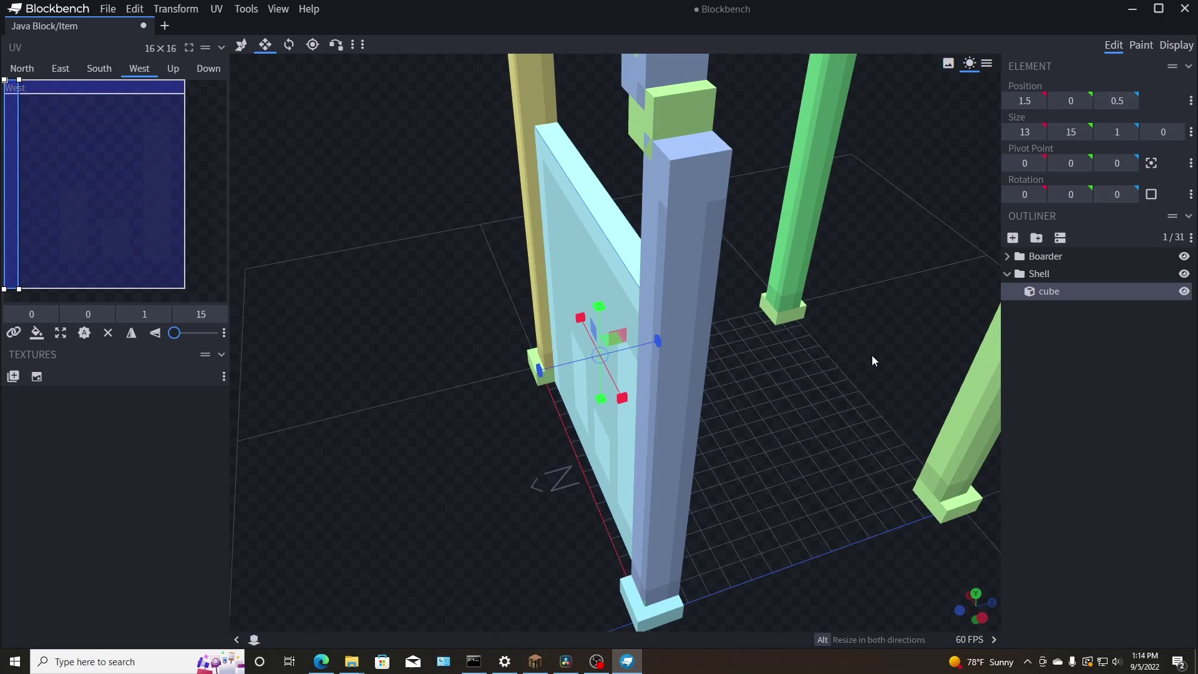
pyautogui.moveTo(845, 364); pyautogui.dragTo(1036, 295)
pyautogui.rightClick(1046, 289)
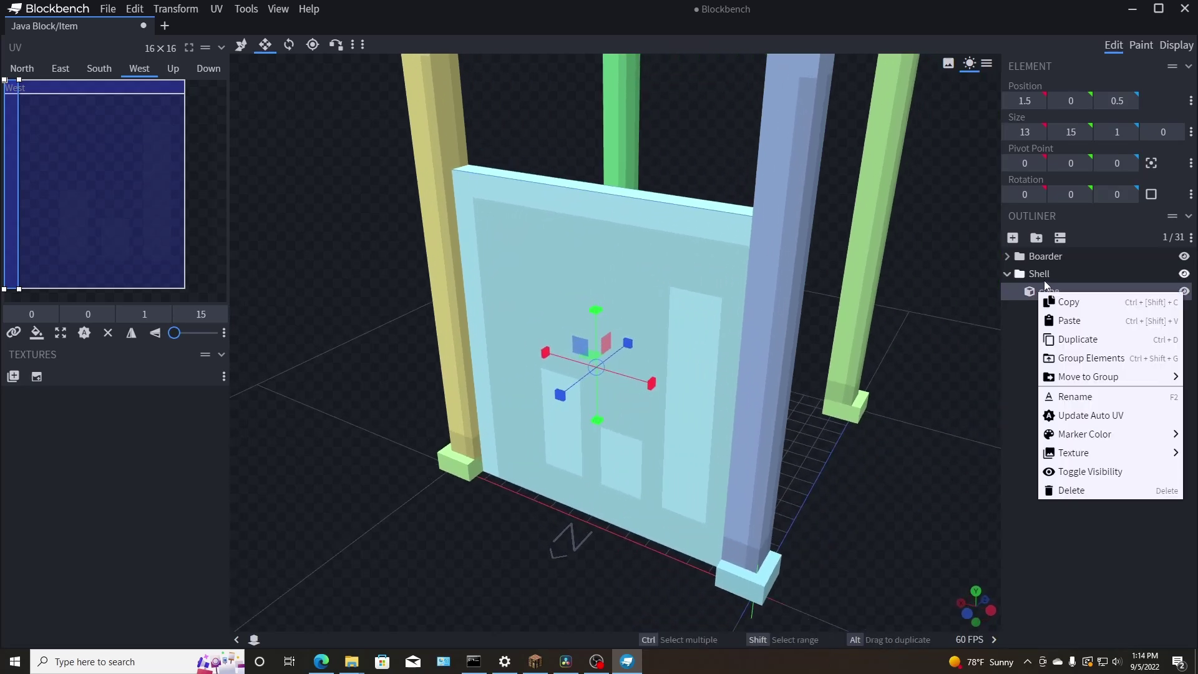
pyautogui.click(1089, 339)
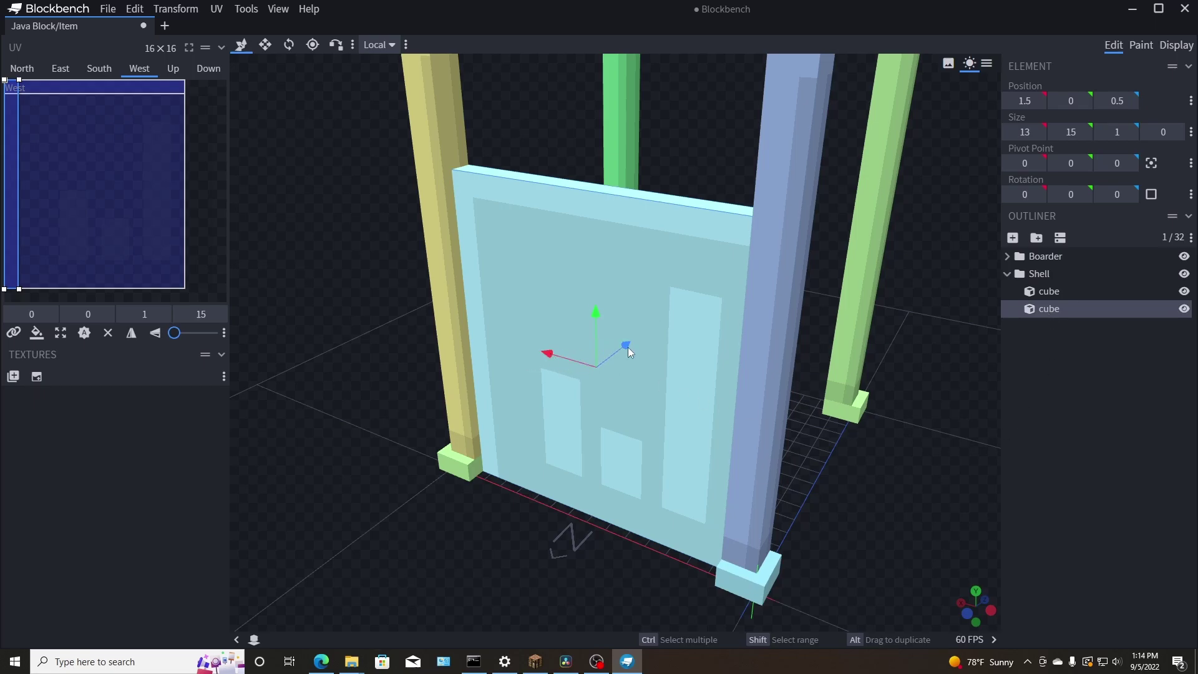
pyautogui.moveTo(628, 347); pyautogui.dragTo(791, 419)
pyautogui.moveTo(759, 557); pyautogui.dragTo(905, 494)
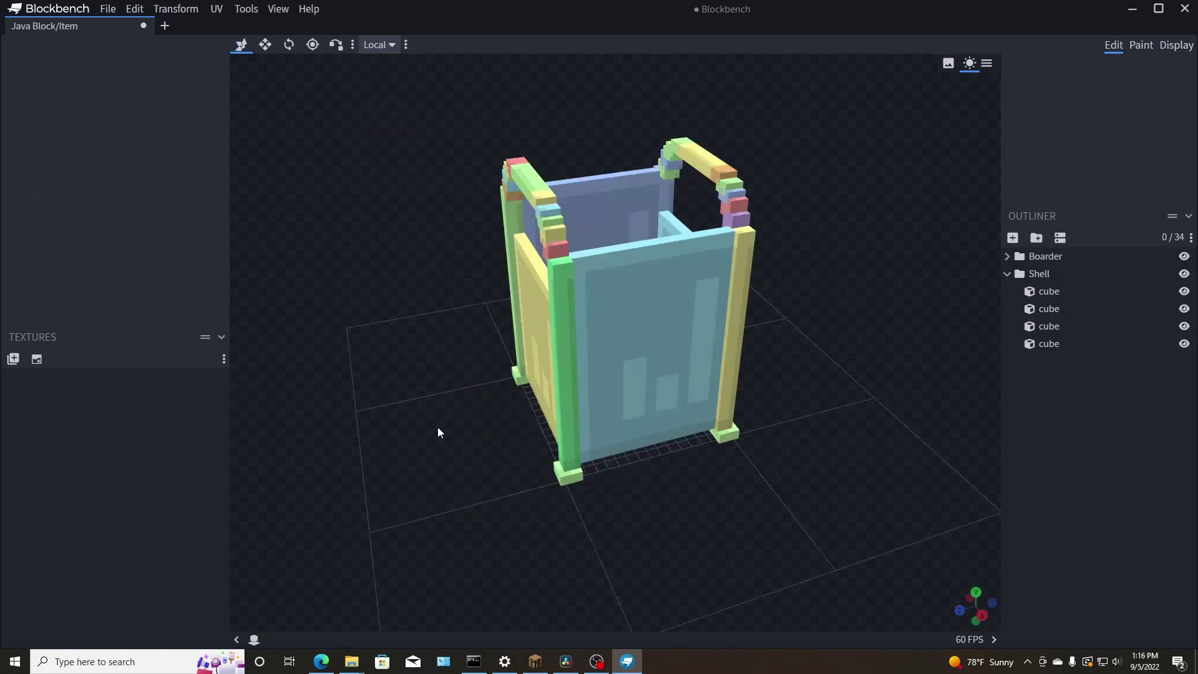
# Select the yellow front and blue right-side panels while inspecting the box from several angles.
pyautogui.moveTo(436, 427); pyautogui.dragTo(597, 416)
pyautogui.click(597, 416)
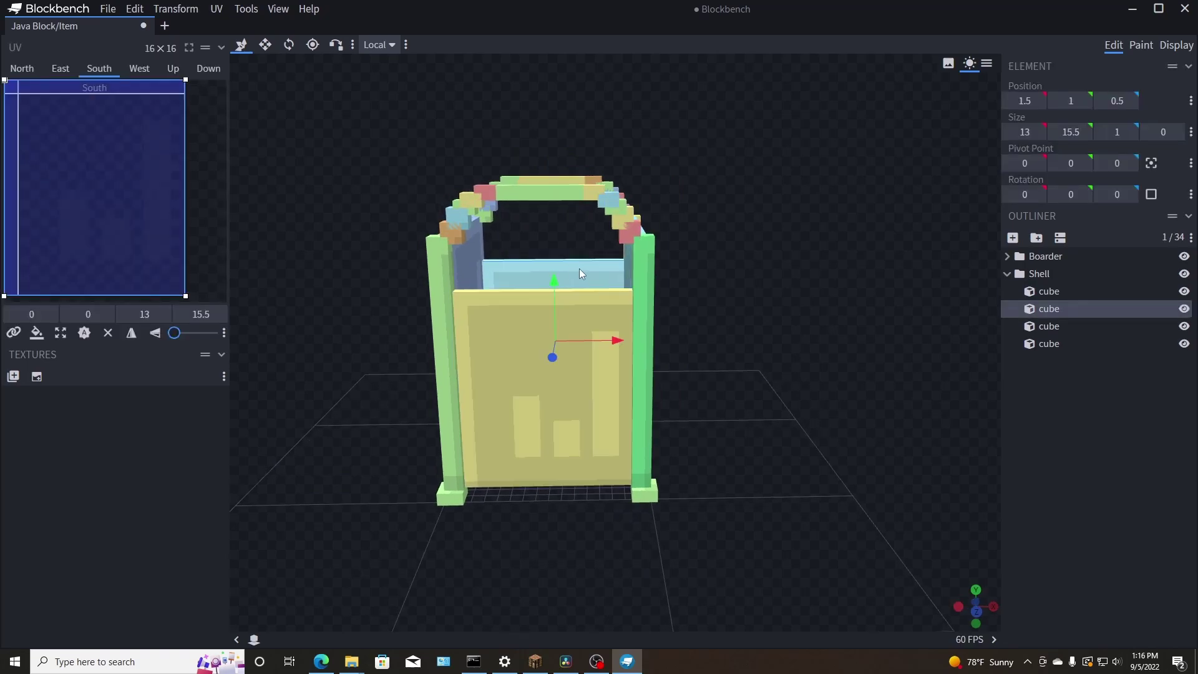
pyautogui.moveTo(579, 268); pyautogui.dragTo(674, 350)
pyautogui.click(674, 350)
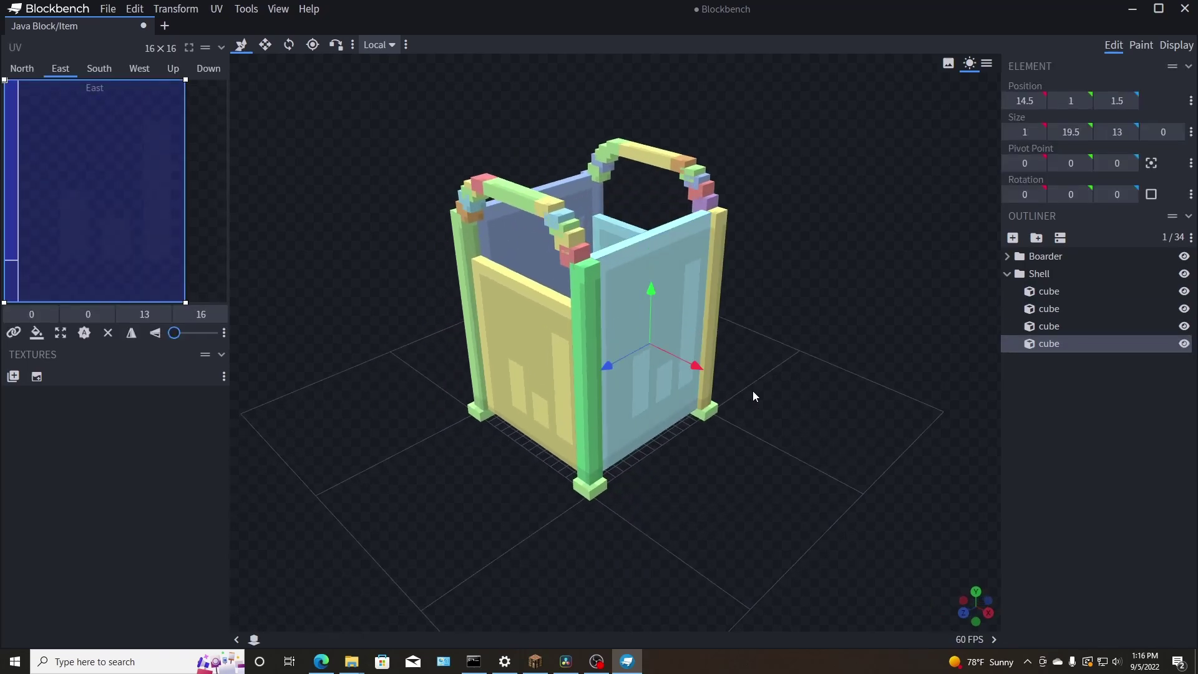
pyautogui.moveTo(753, 390); pyautogui.dragTo(703, 450, button='right')
pyautogui.scroll(3, 700, 475)
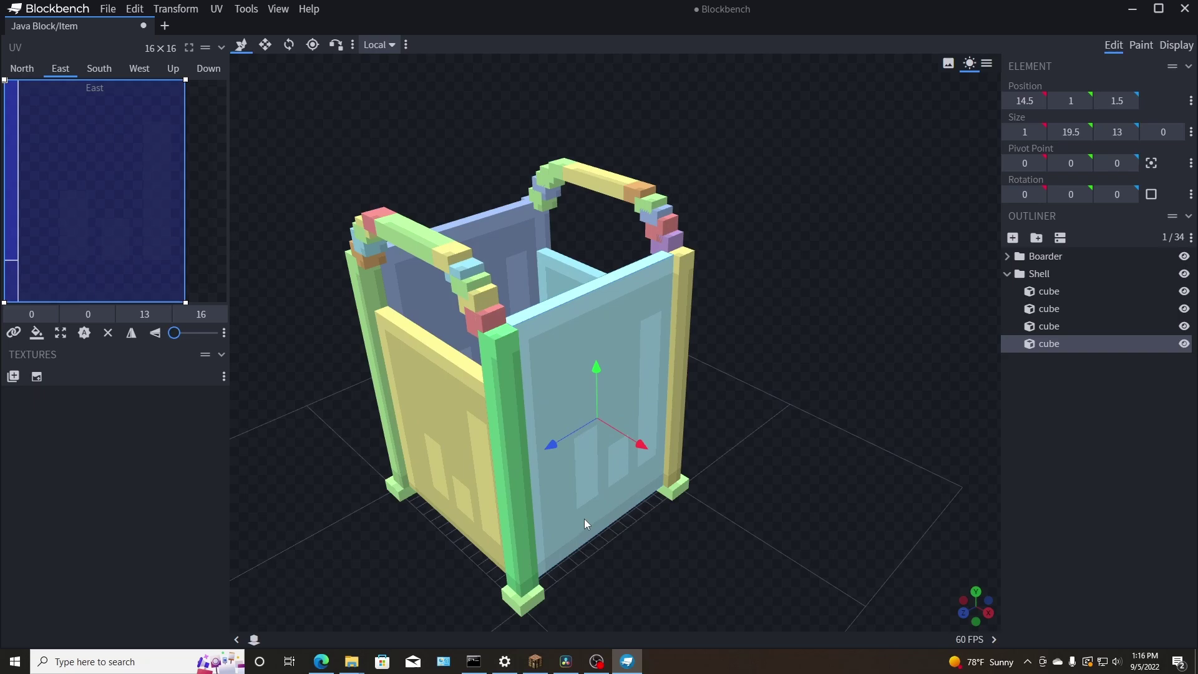
pyautogui.moveTo(668, 259); pyautogui.dragTo(787, 298)
pyautogui.scroll(6, 774, 301)
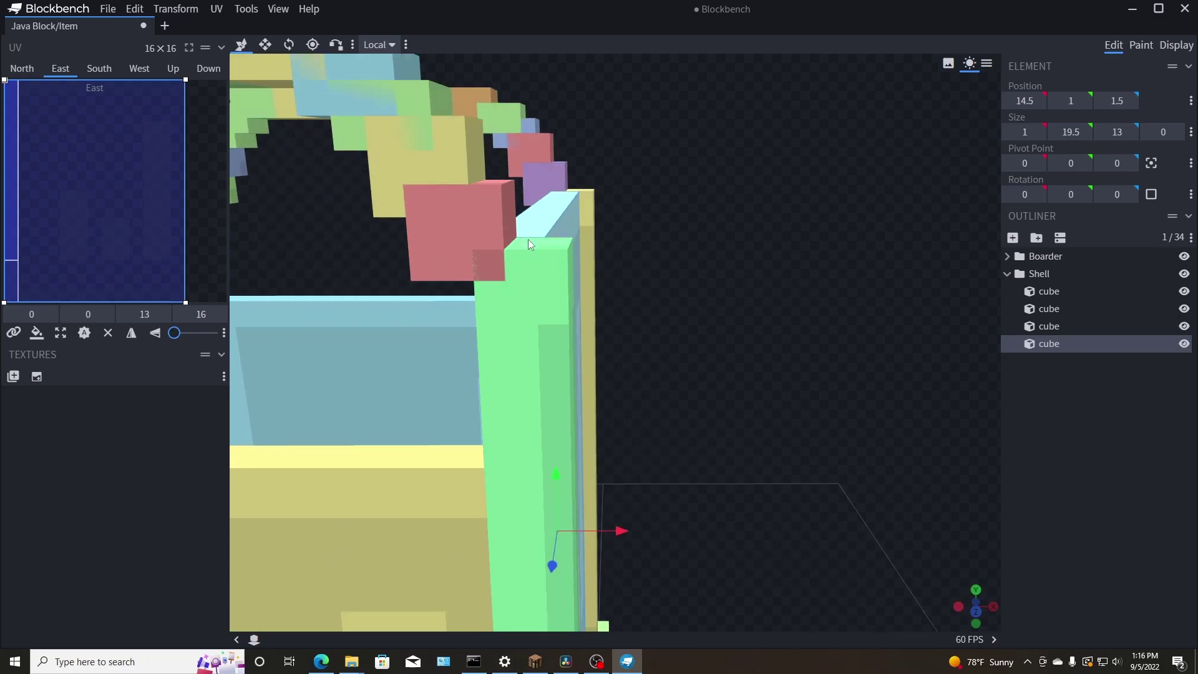
pyautogui.moveTo(660, 179); pyautogui.dragTo(613, 287)
pyautogui.scroll(-4, 705, 212)
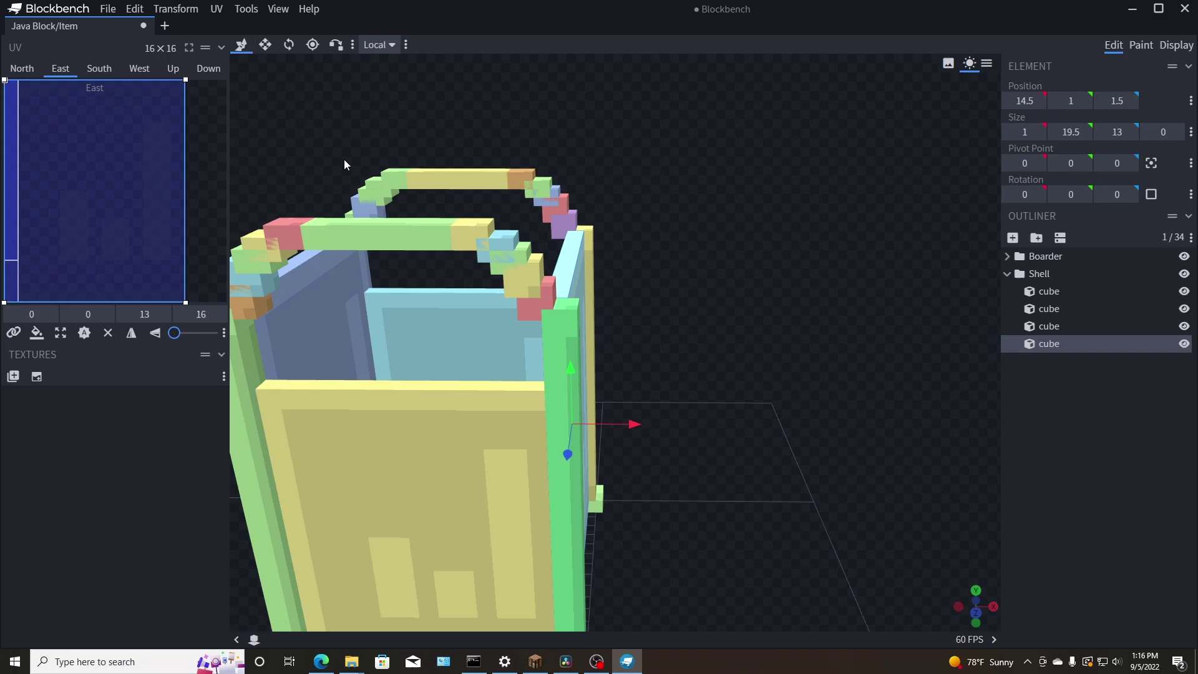
pyautogui.moveTo(345, 164); pyautogui.dragTo(593, 181)
pyautogui.moveTo(586, 227); pyautogui.dragTo(824, 433)
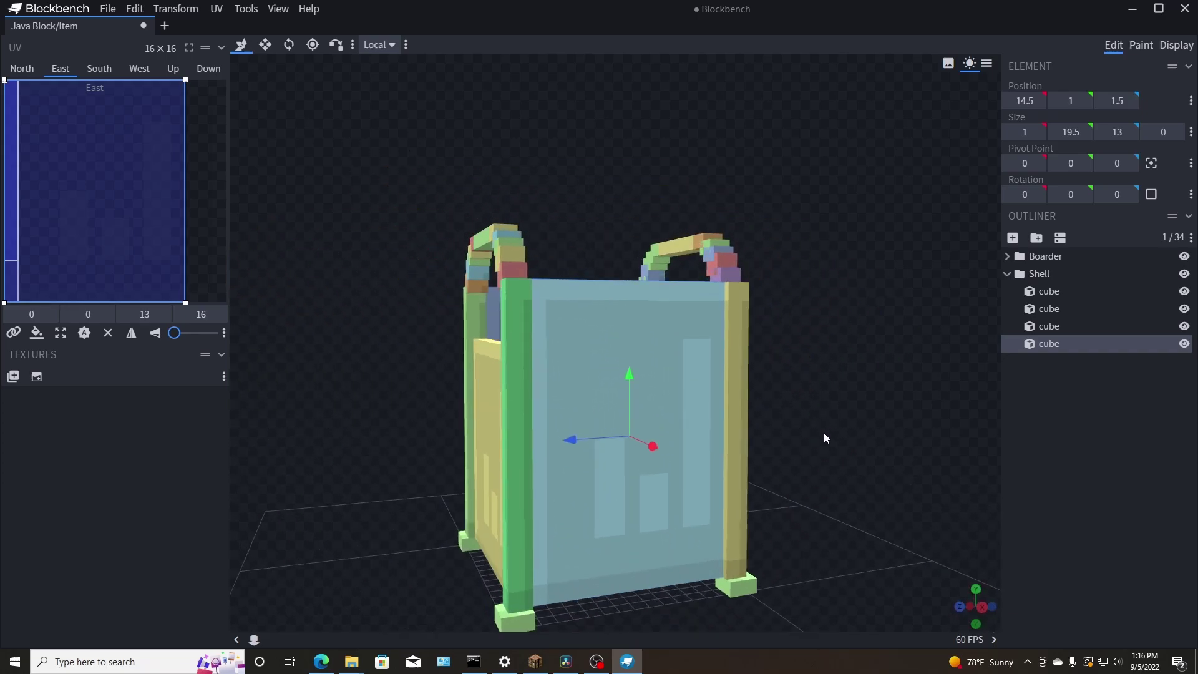
pyautogui.click(1037, 275)
pyautogui.click(1013, 238)
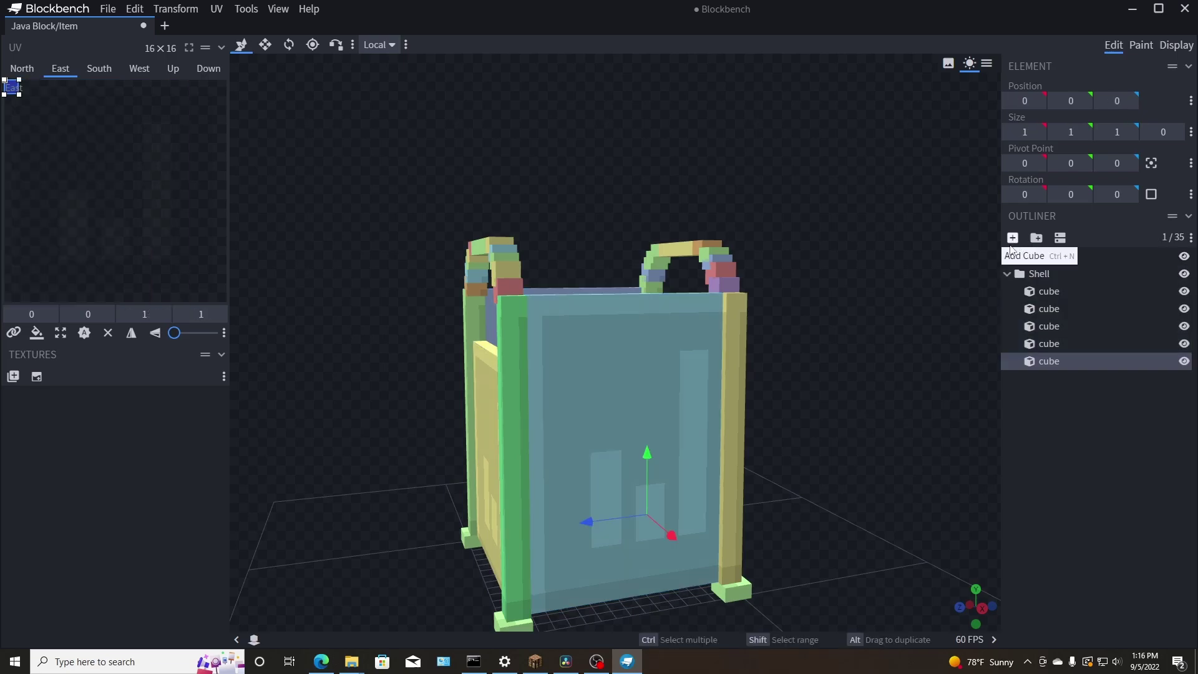
pyautogui.moveTo(937, 375); pyautogui.dragTo(640, 306)
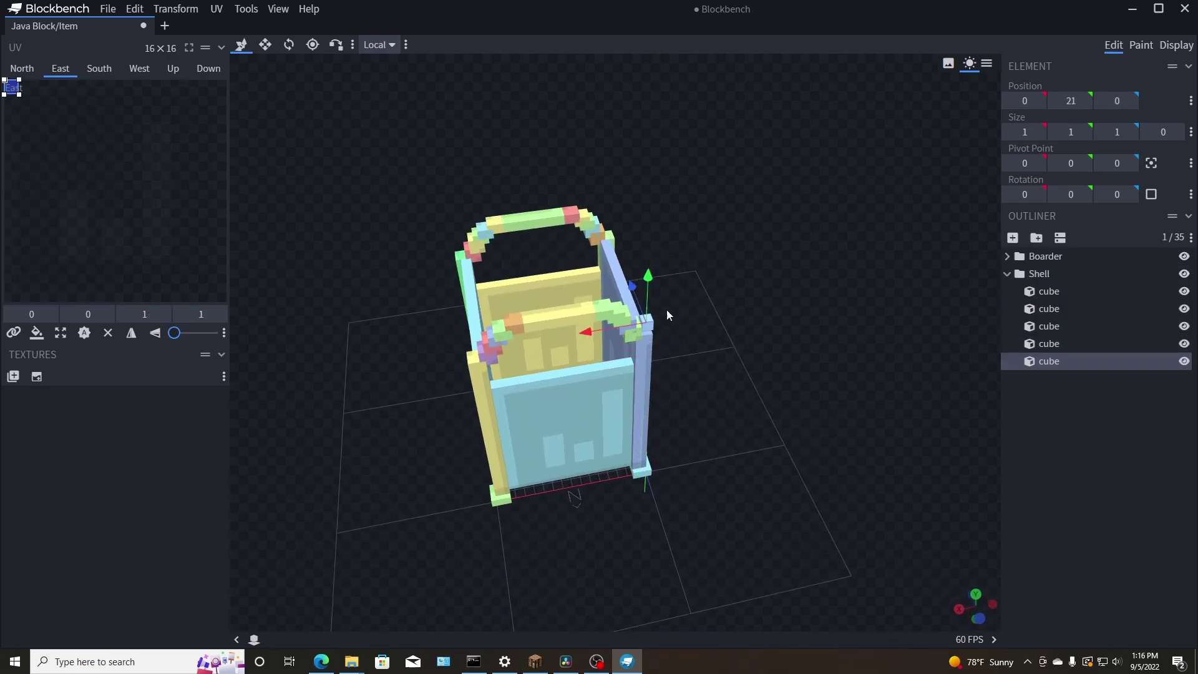
pyautogui.scroll(4, 667, 309)
pyautogui.moveTo(774, 302); pyautogui.dragTo(682, 268)
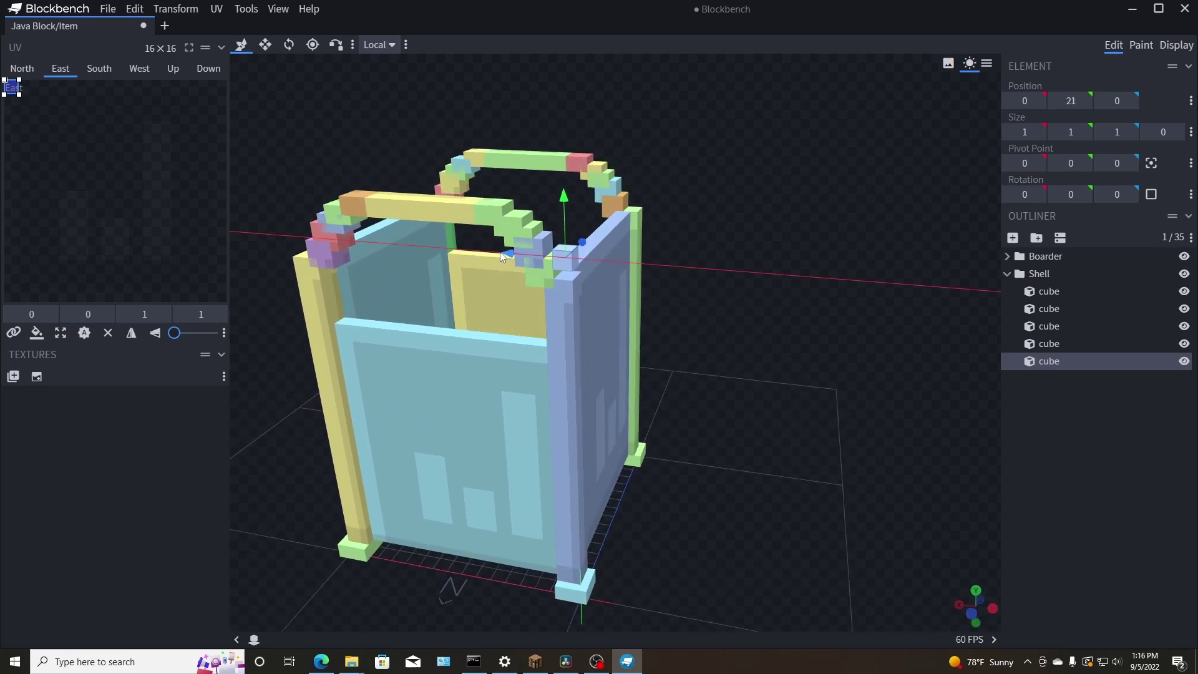
pyautogui.moveTo(501, 252); pyautogui.dragTo(496, 251)
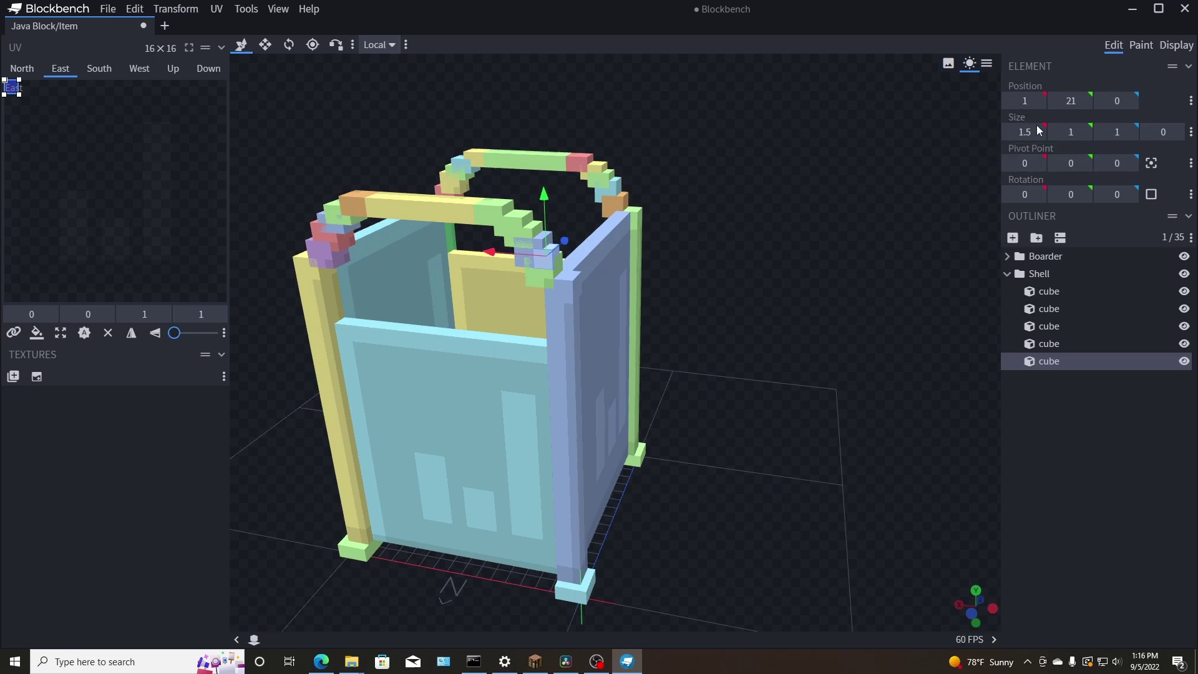
pyautogui.press('KP_1')
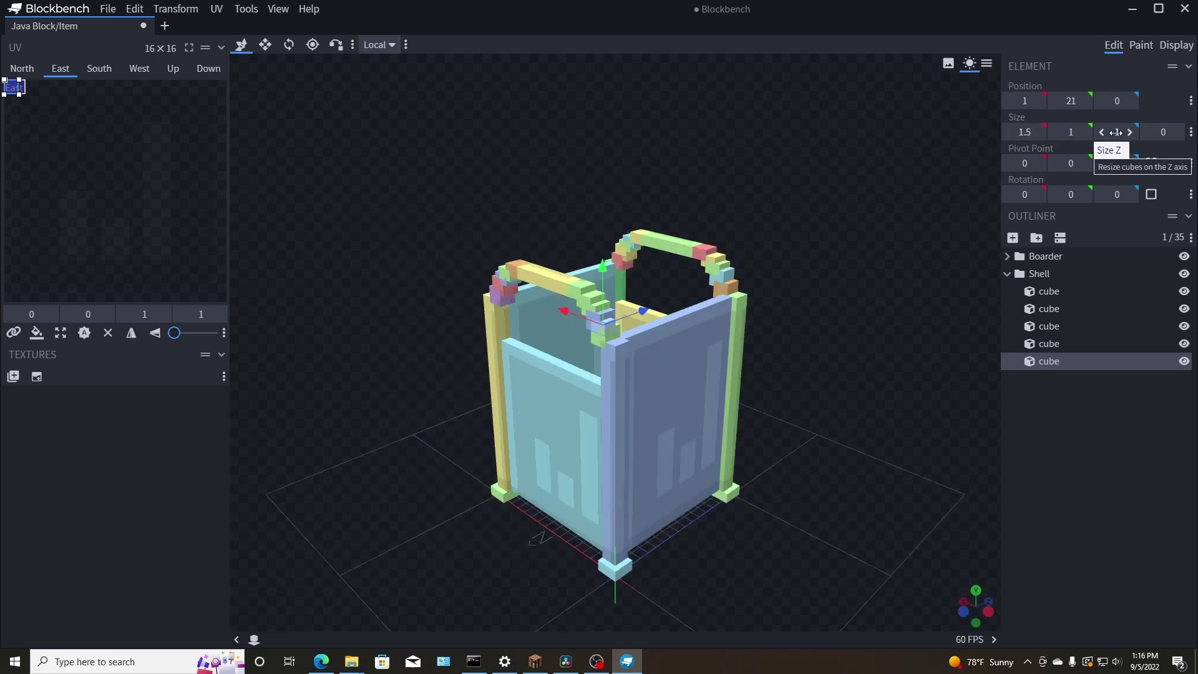
pyautogui.press('KP_5')
pyautogui.press('Tab')
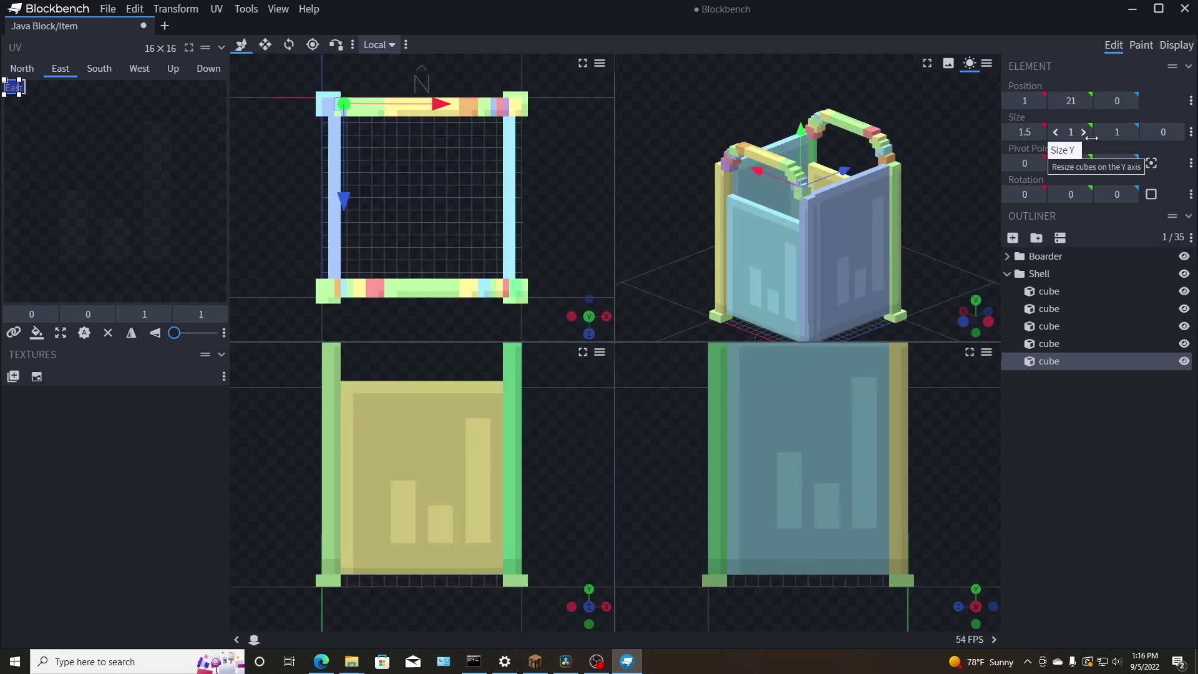
pyautogui.hotkey('ctrl', 'z')
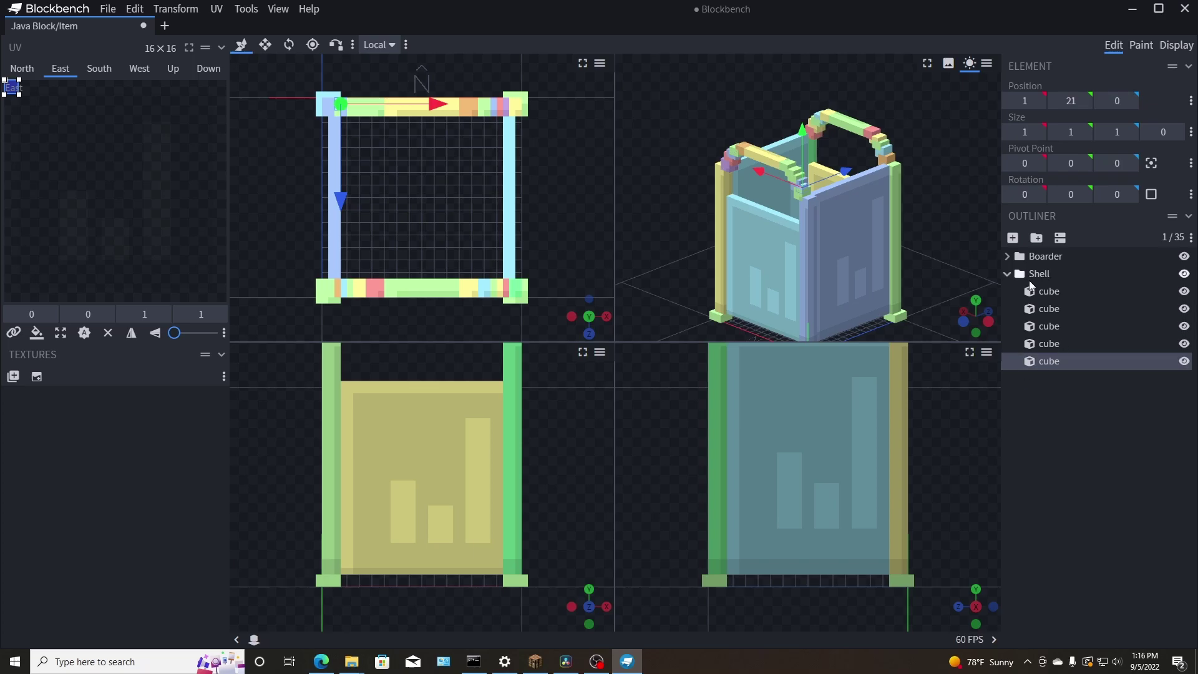
pyautogui.click(871, 279)
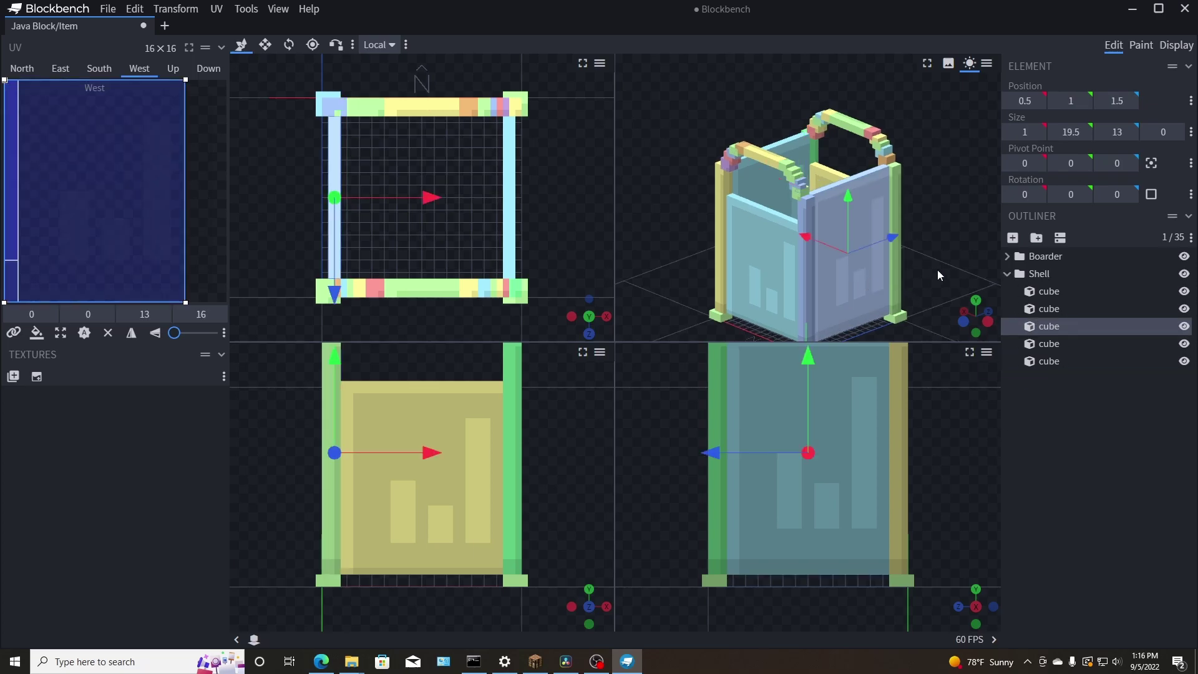
pyautogui.hotkey('ctrl', 'z')
pyautogui.hotkey('ctrl', 'z')
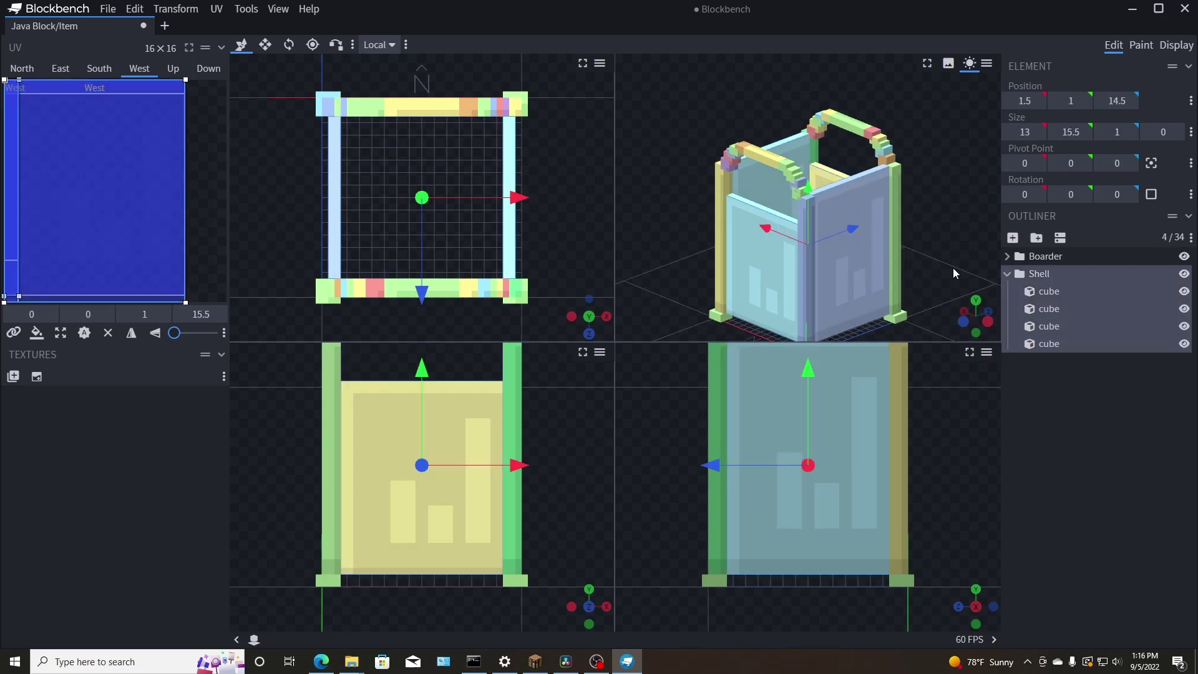
pyautogui.moveTo(955, 270); pyautogui.dragTo(779, 281)
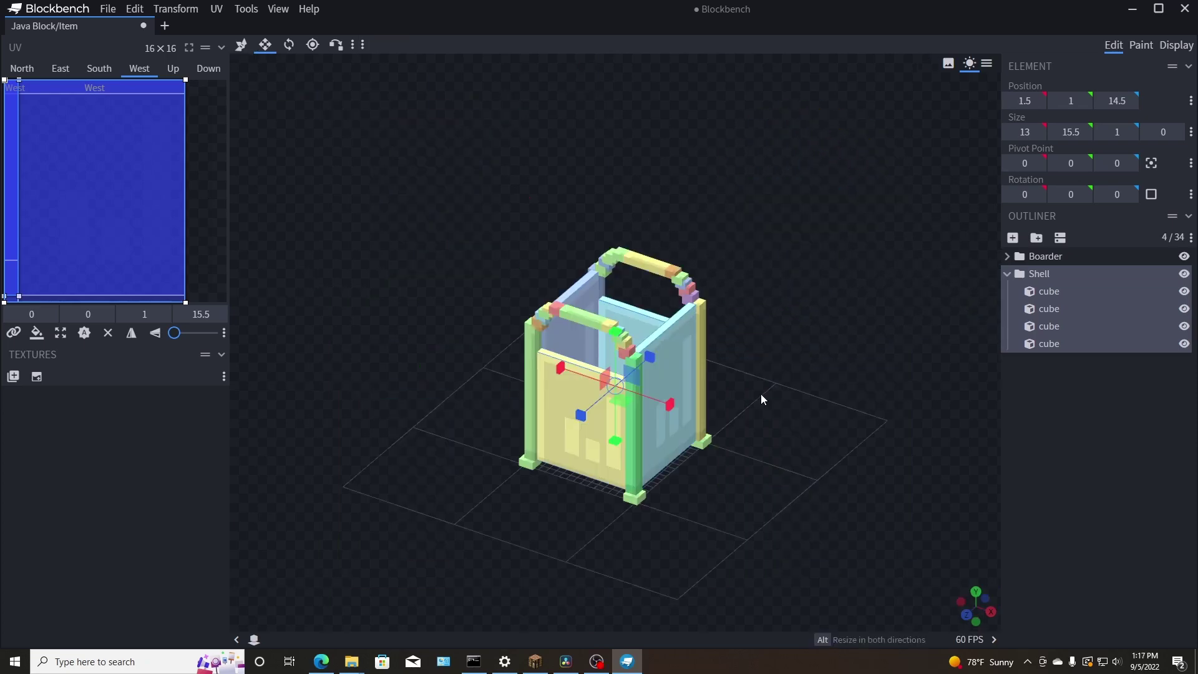
pyautogui.moveTo(761, 395); pyautogui.dragTo(630, 435)
pyautogui.moveTo(777, 446); pyautogui.dragTo(828, 403)
pyautogui.click(1028, 454)
# Add a cube as the last part of the Shell group and raise it to the top rim at Y 21, X 1.
pyautogui.click(1013, 239)
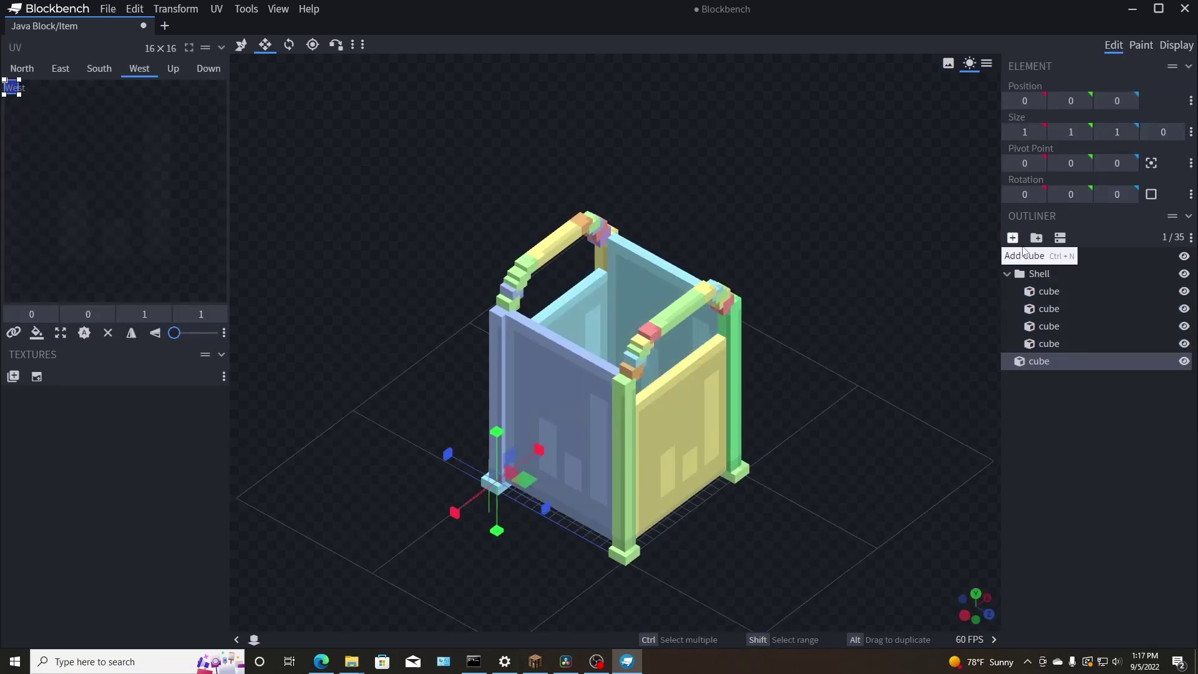
pyautogui.moveTo(1026, 349); pyautogui.dragTo(1056, 371)
pyautogui.moveTo(934, 433); pyautogui.dragTo(1051, 443)
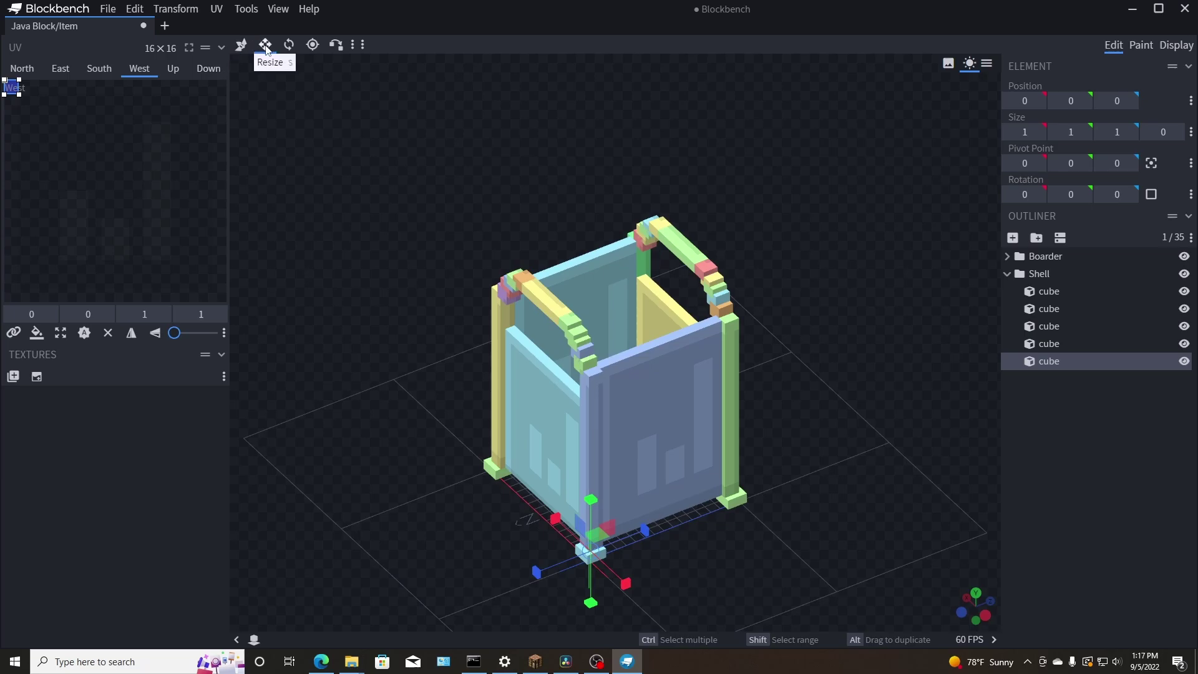
pyautogui.click(242, 46)
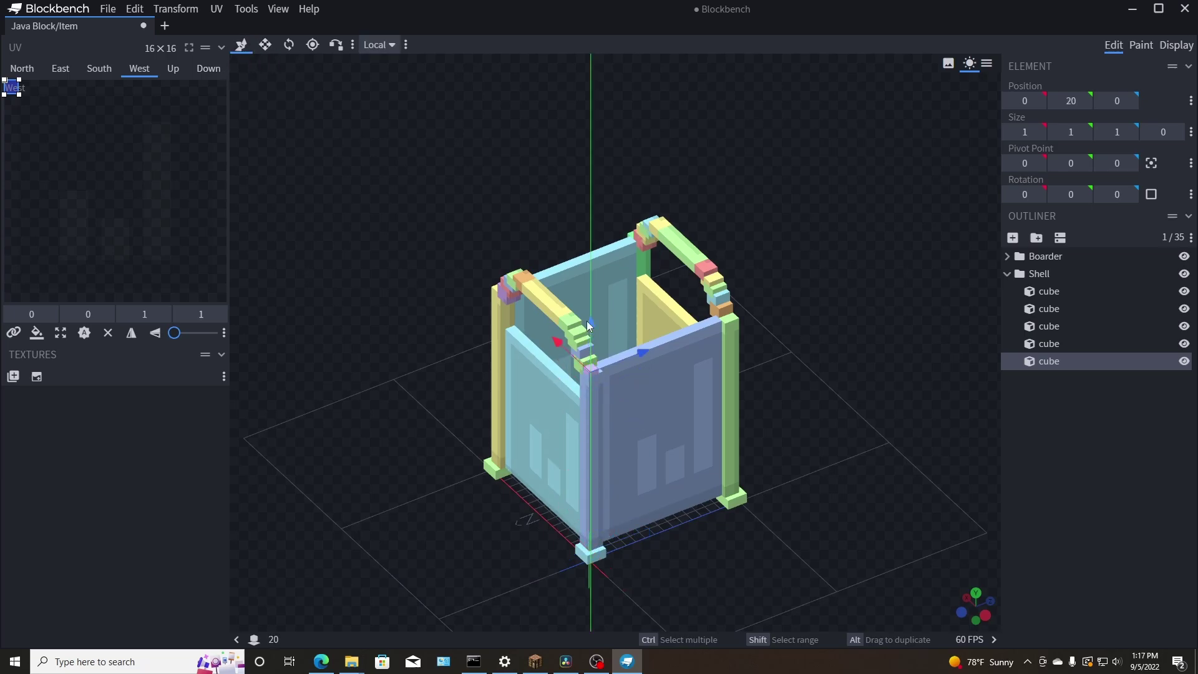
pyautogui.moveTo(586, 321); pyautogui.dragTo(553, 331)
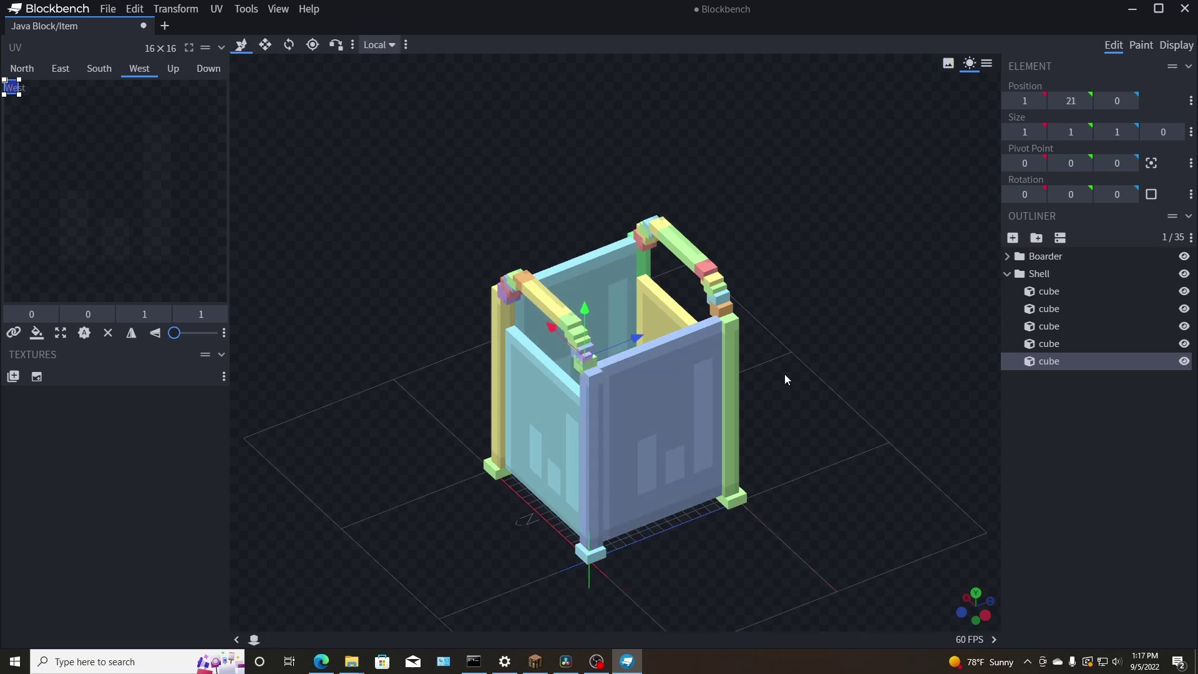
pyautogui.moveTo(785, 375); pyautogui.dragTo(820, 341)
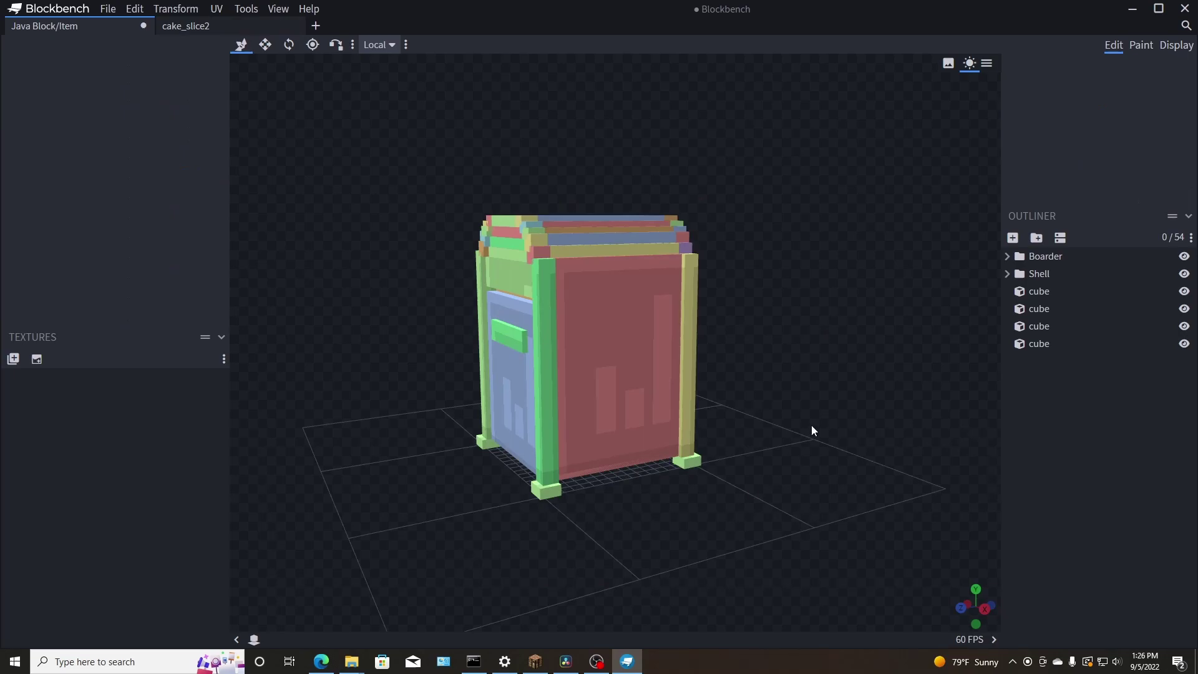
# Hide the Shell group to inspect the bare frame, then show the walls again.
pyautogui.moveTo(812, 426); pyautogui.dragTo(731, 348)
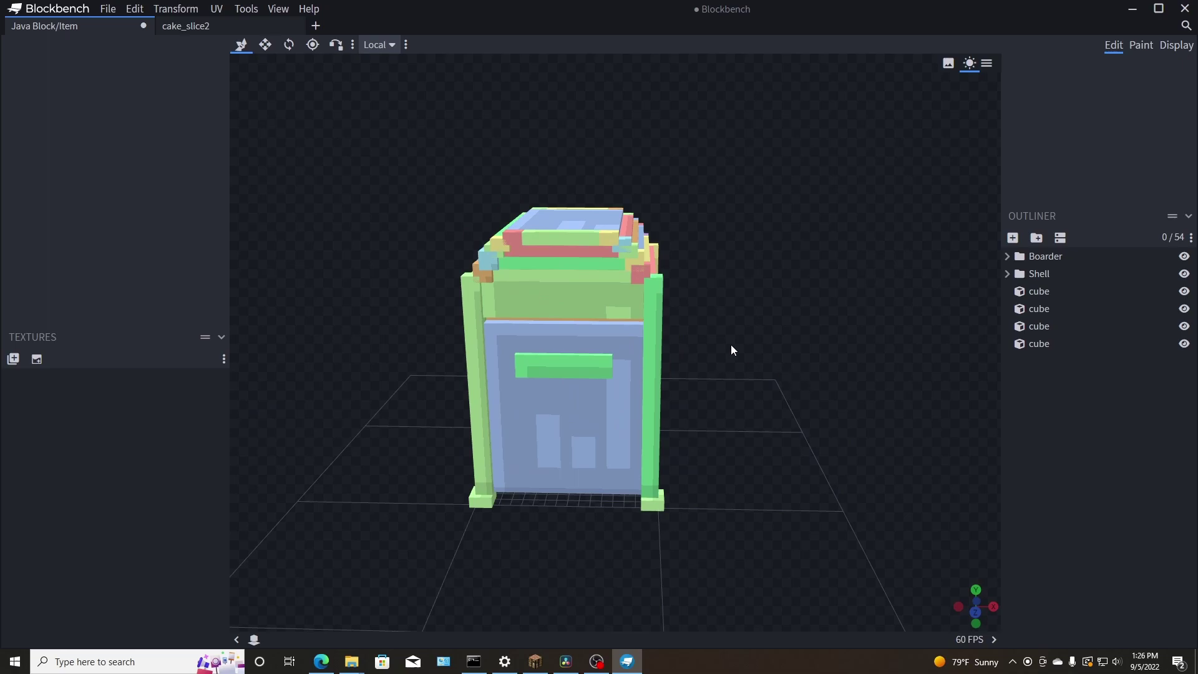
pyautogui.click(1185, 274)
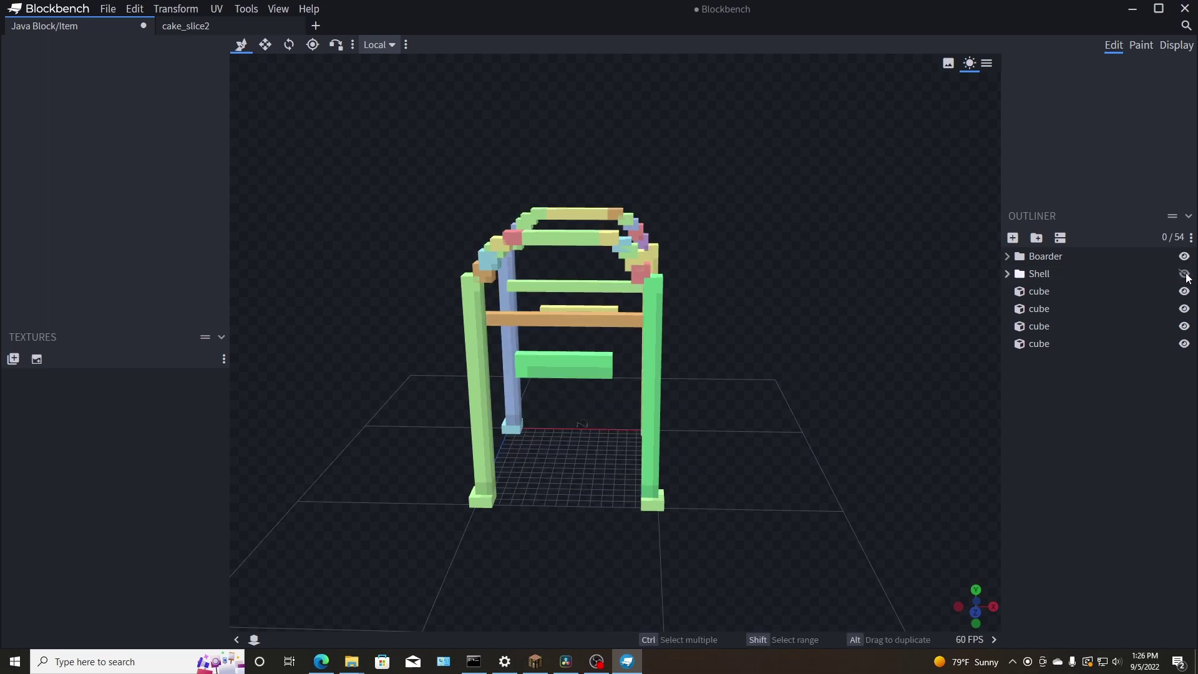
pyautogui.moveTo(834, 326); pyautogui.dragTo(813, 342)
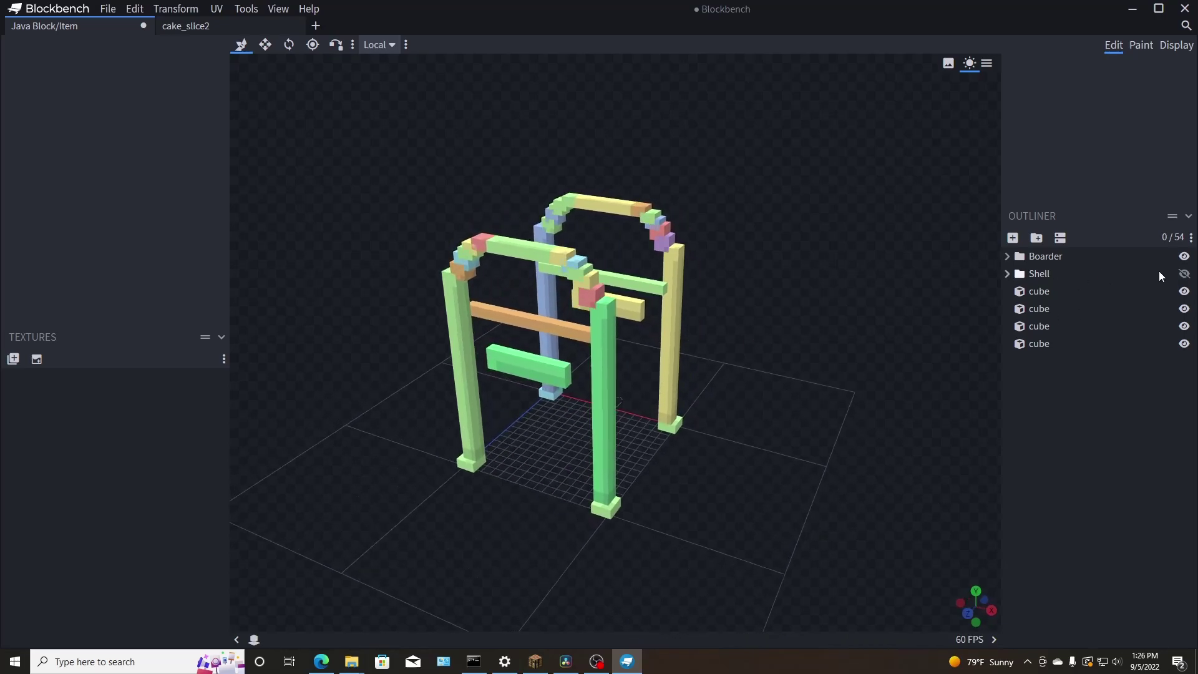
pyautogui.click(1184, 273)
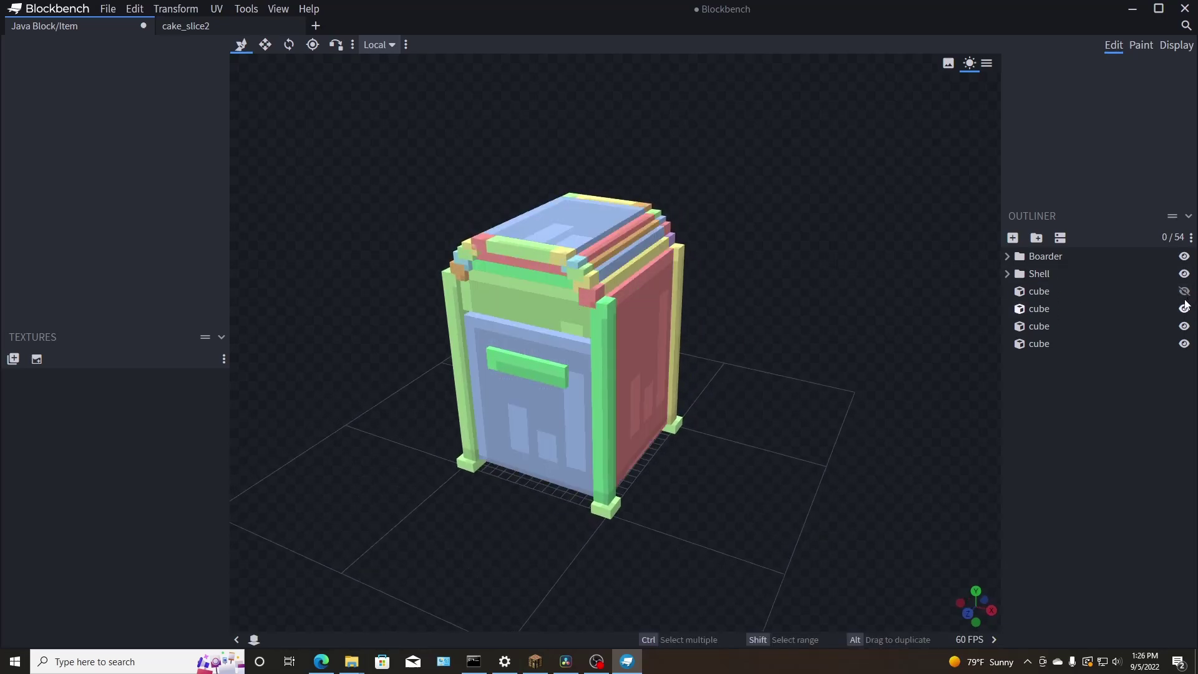
# Close the cake_slice2 project tab and view the trash can model from above.
pyautogui.moveTo(937, 349); pyautogui.dragTo(471, 218)
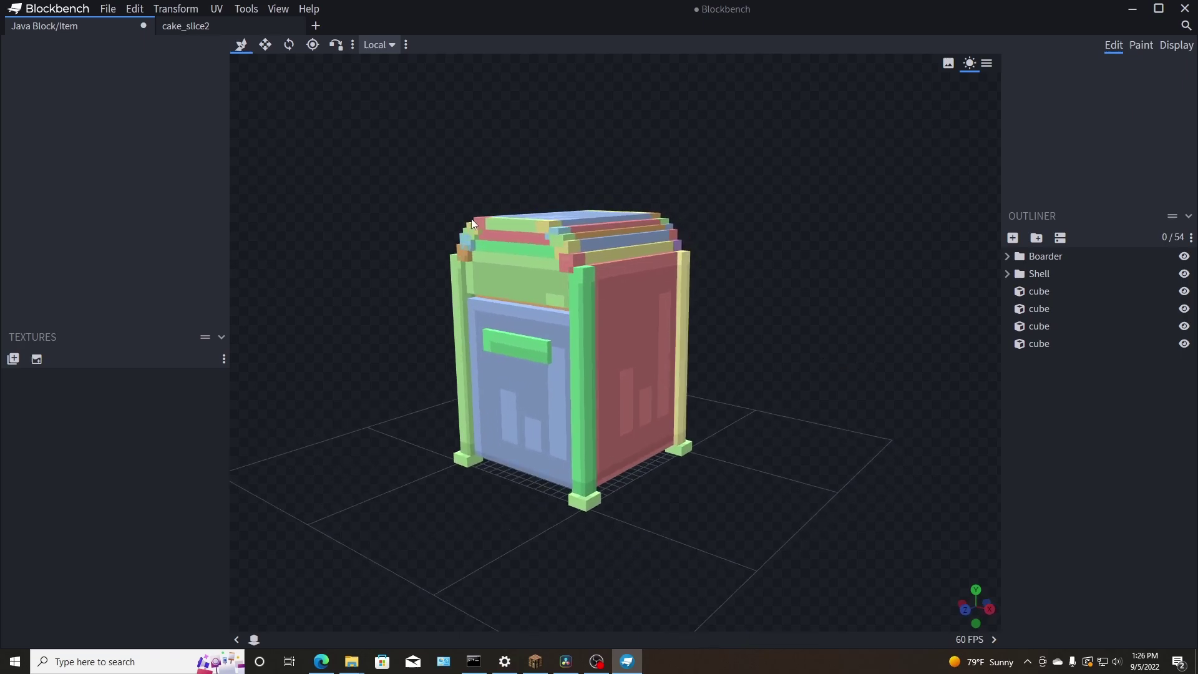
pyautogui.click(295, 26)
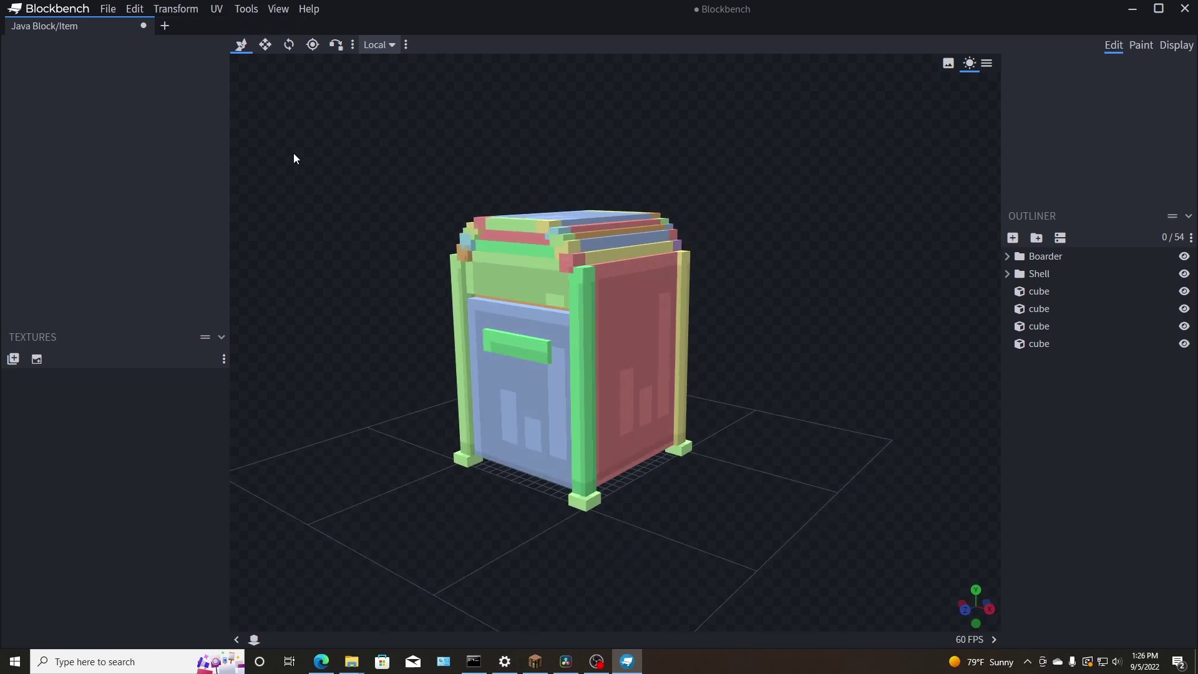
pyautogui.moveTo(899, 302); pyautogui.dragTo(723, 243)
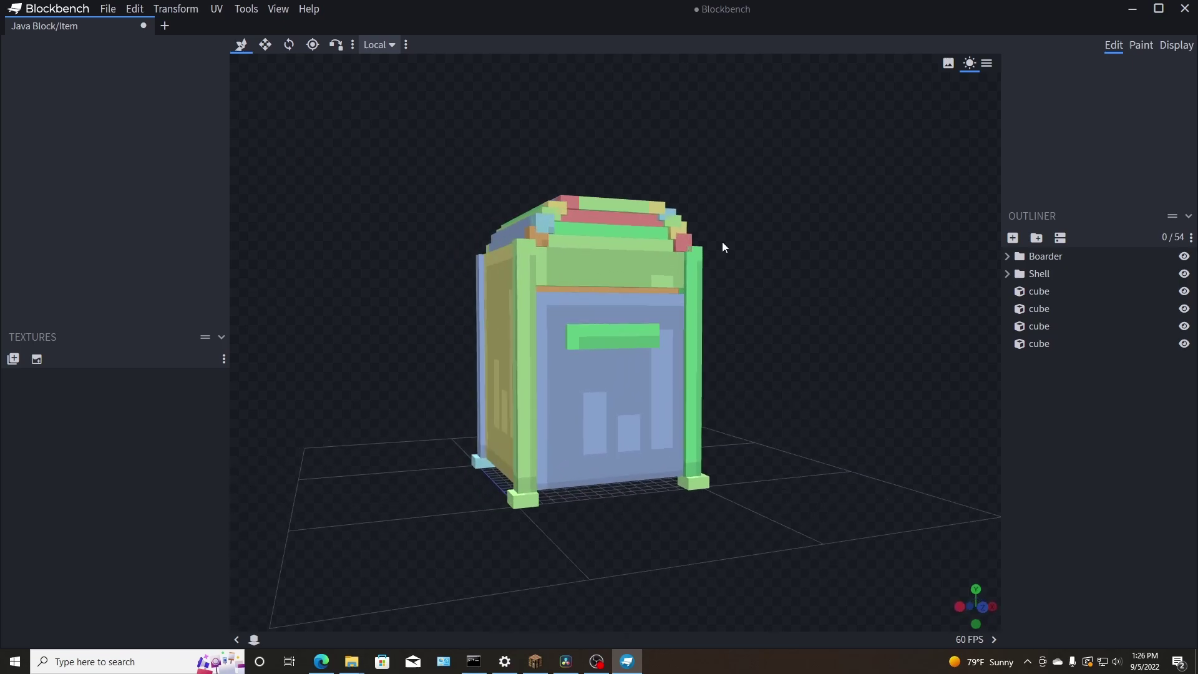
pyautogui.moveTo(728, 297); pyautogui.dragTo(557, 317)
pyautogui.hotkey('alt', 'Tab')
pyautogui.moveTo(440, 90); pyautogui.dragTo(811, 101)
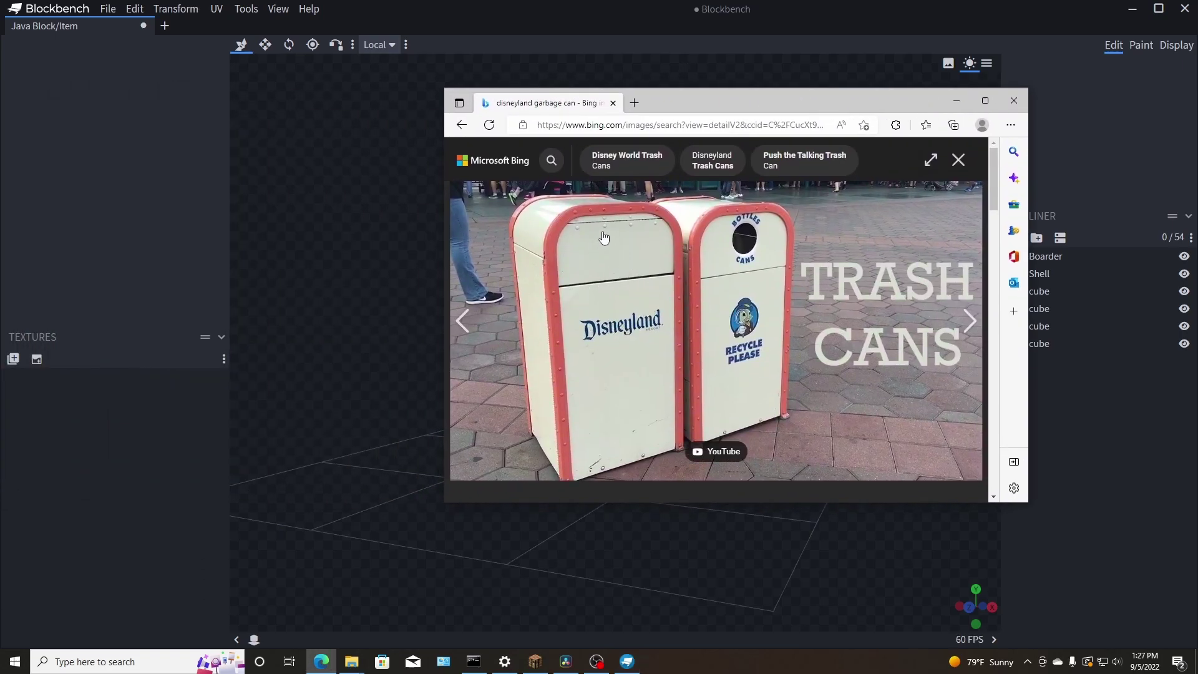
pyautogui.moveTo(913, 100); pyautogui.dragTo(0, 174)
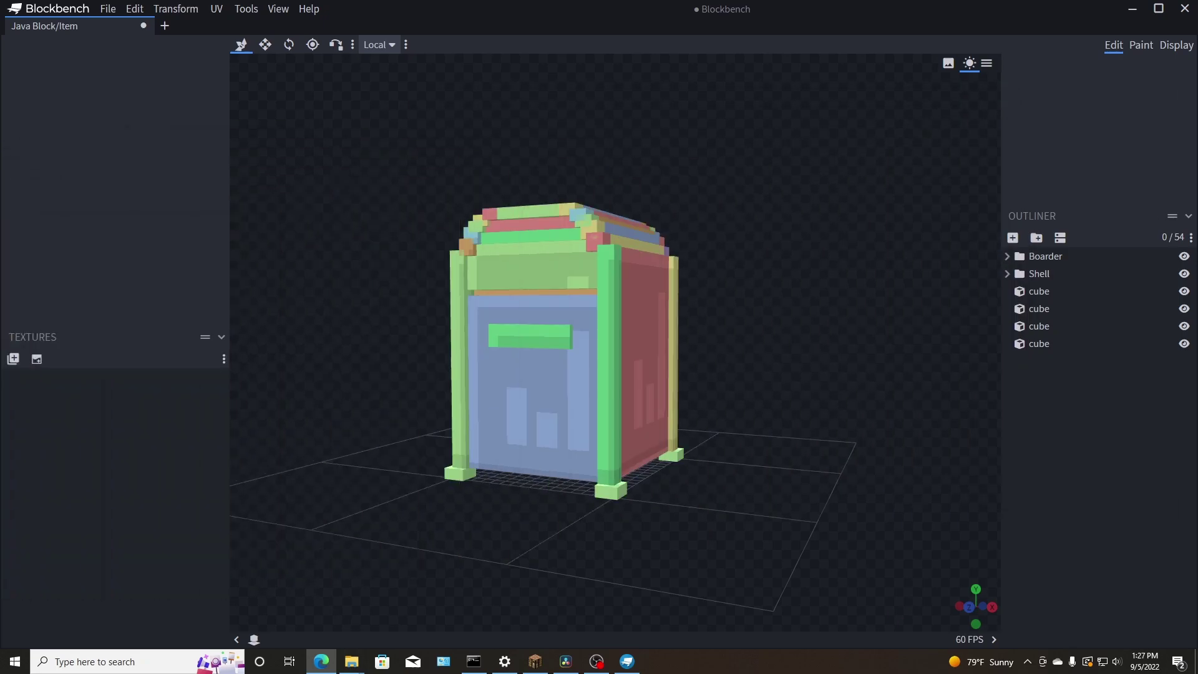
pyautogui.moveTo(273, 352); pyautogui.dragTo(522, 361)
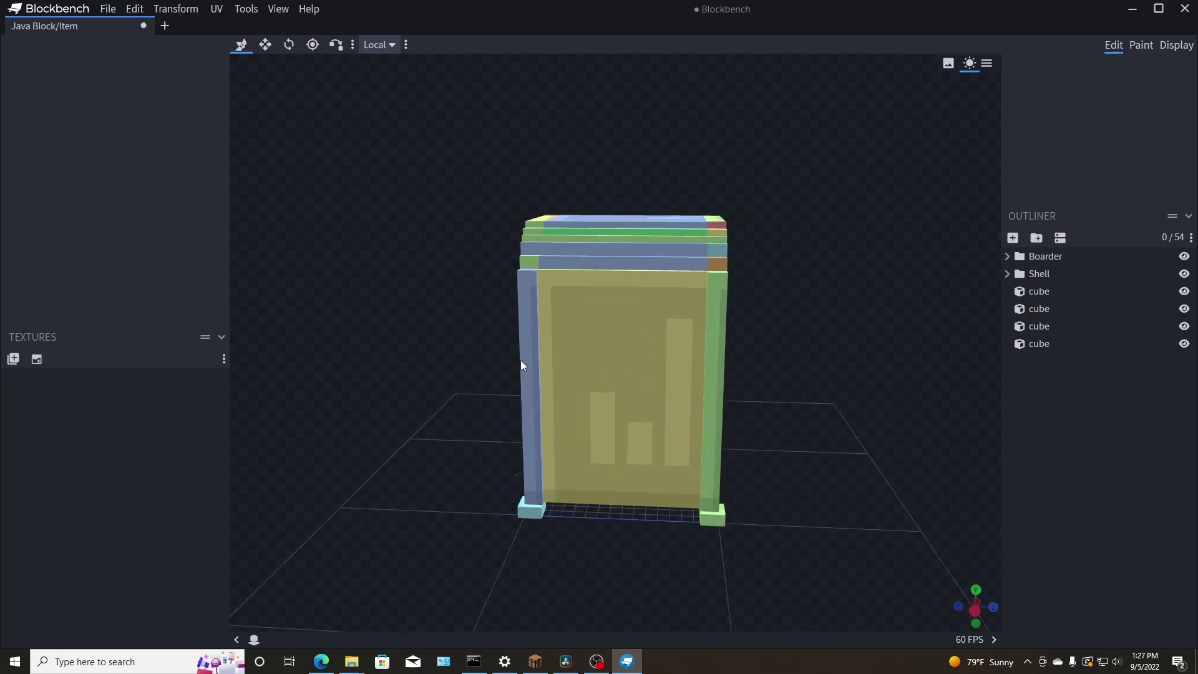
pyautogui.moveTo(778, 289); pyautogui.dragTo(580, 275)
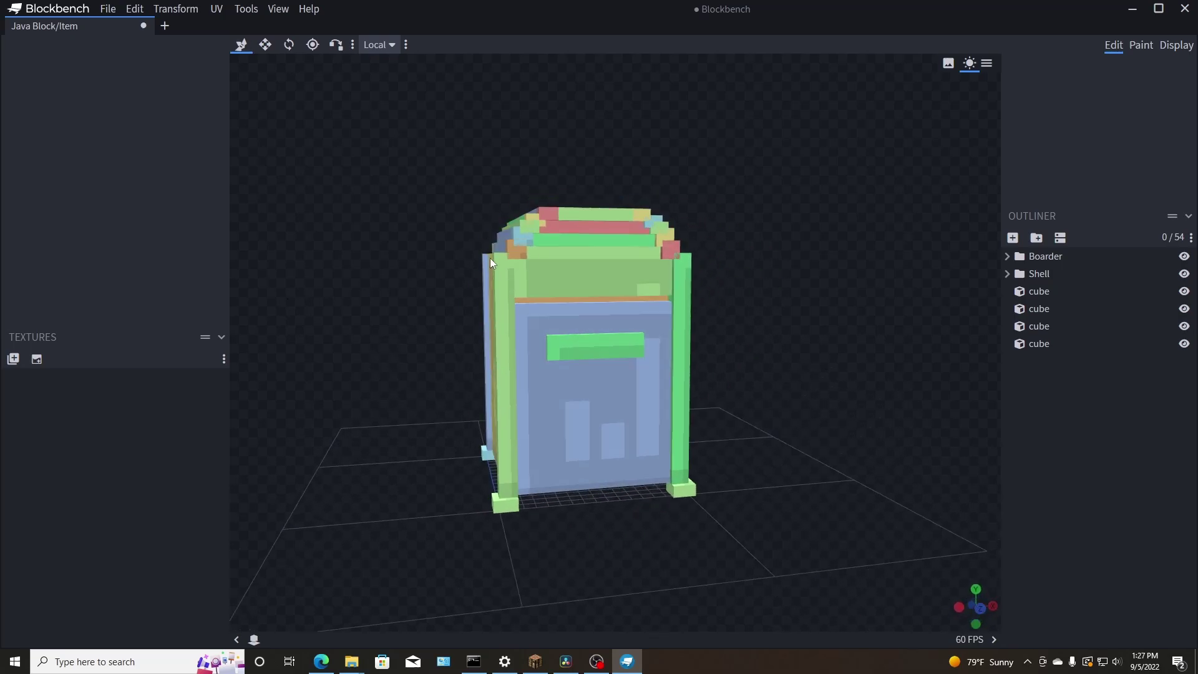
# Set the third-person held model's Scale X, Y and Z to 0.5.
pyautogui.click(1178, 47)
pyautogui.moveTo(910, 288); pyautogui.dragTo(935, 245)
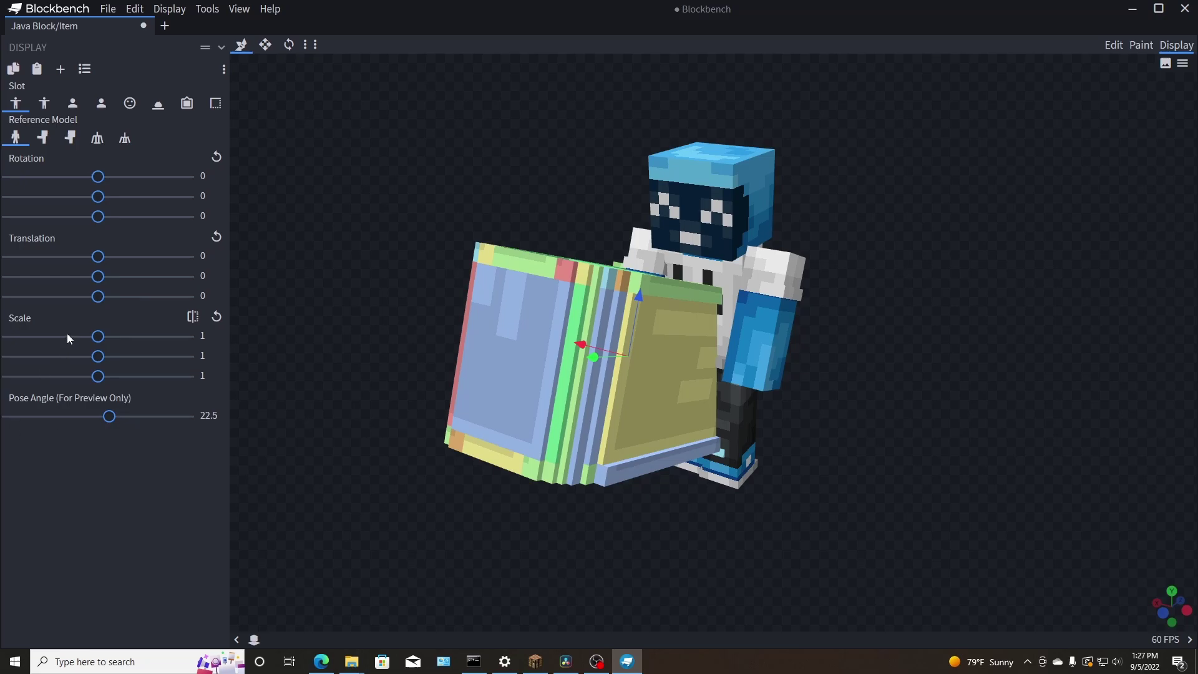
pyautogui.click(199, 331)
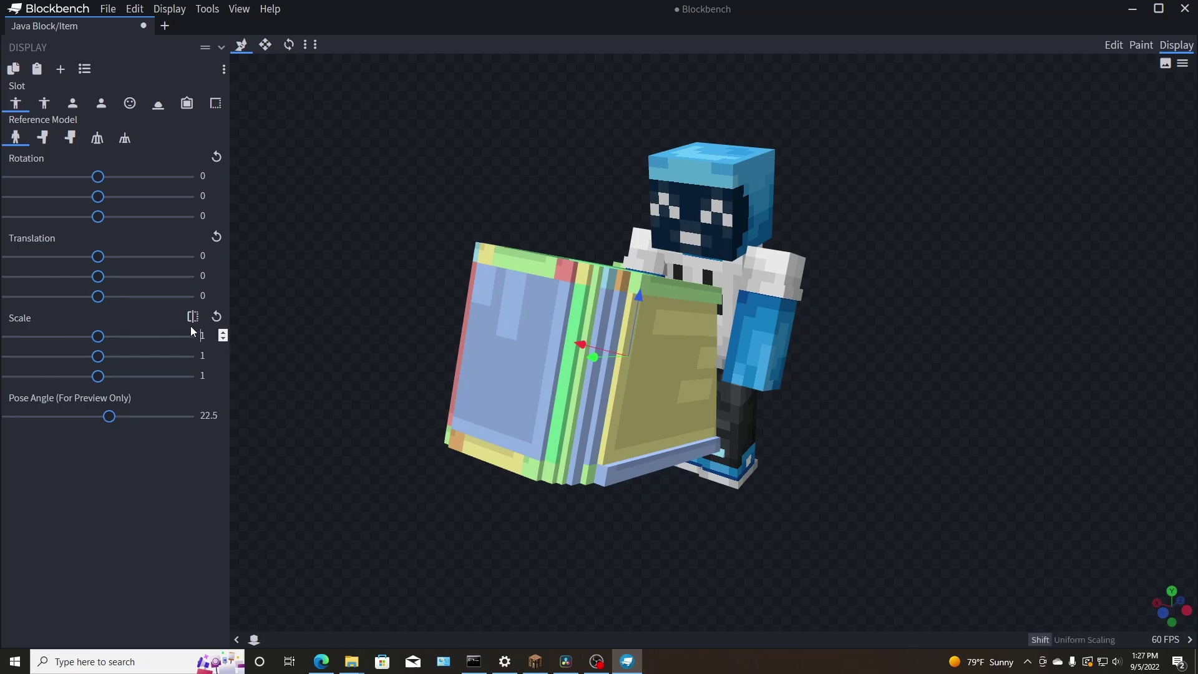
pyautogui.write('.5')
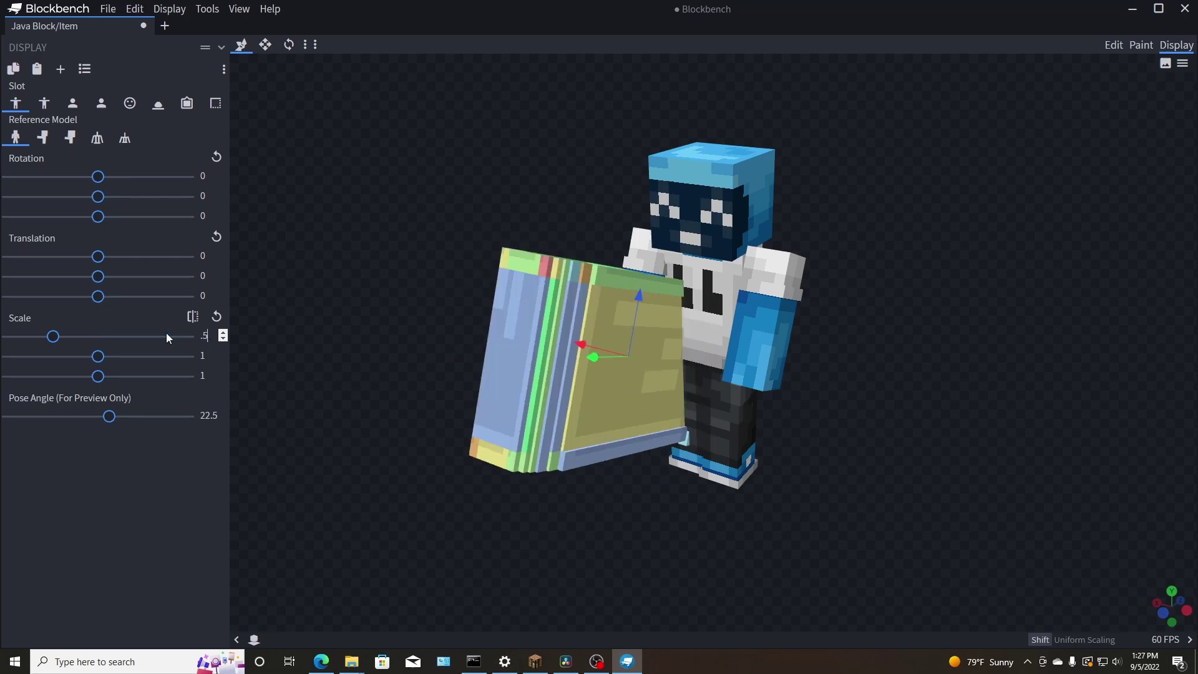
pyautogui.click(205, 355)
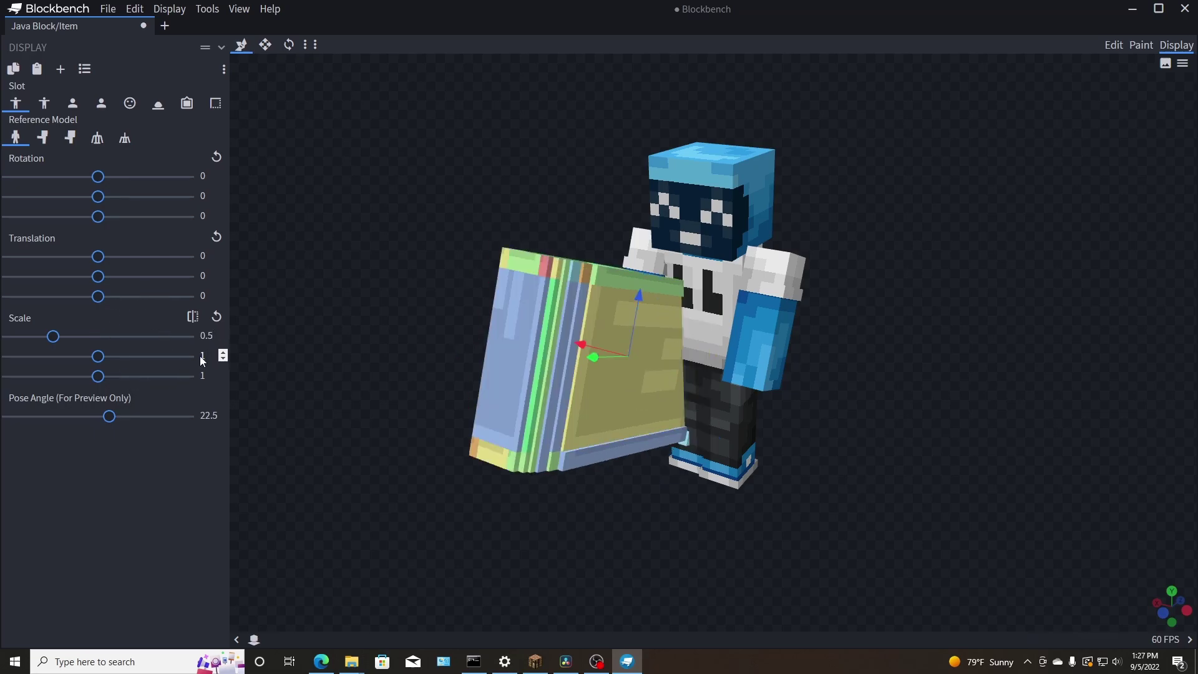
pyautogui.press('BackSpace')
pyautogui.write('.5')
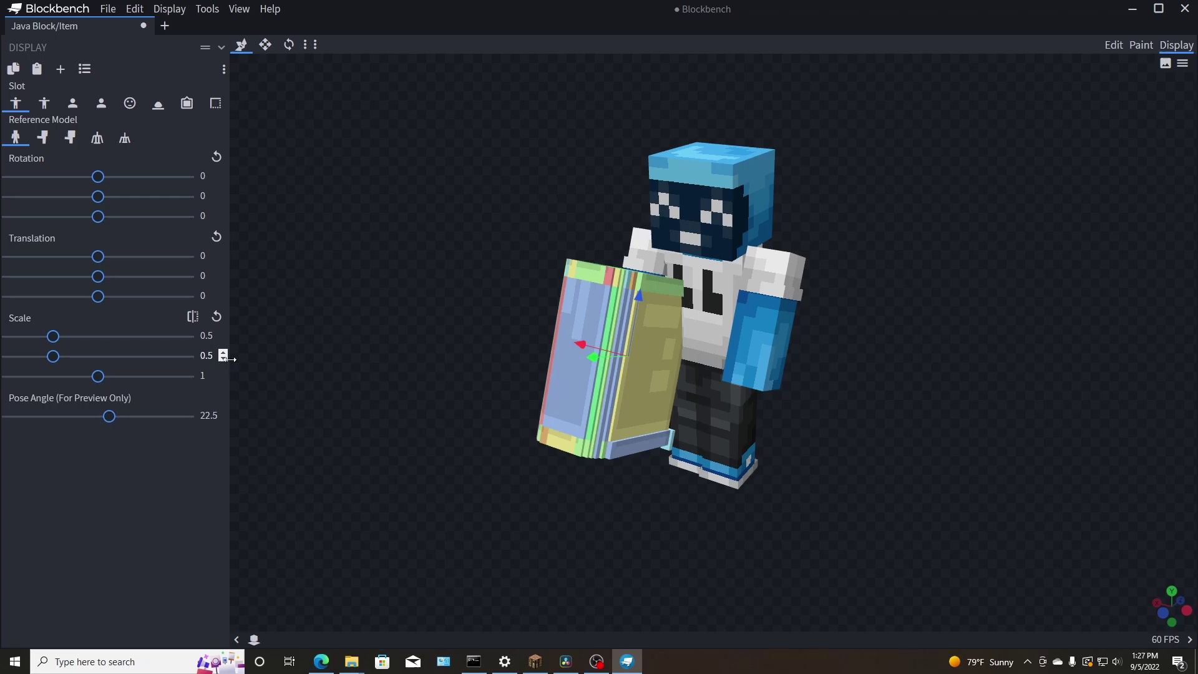
pyautogui.click(206, 375)
pyautogui.press('BackSpace')
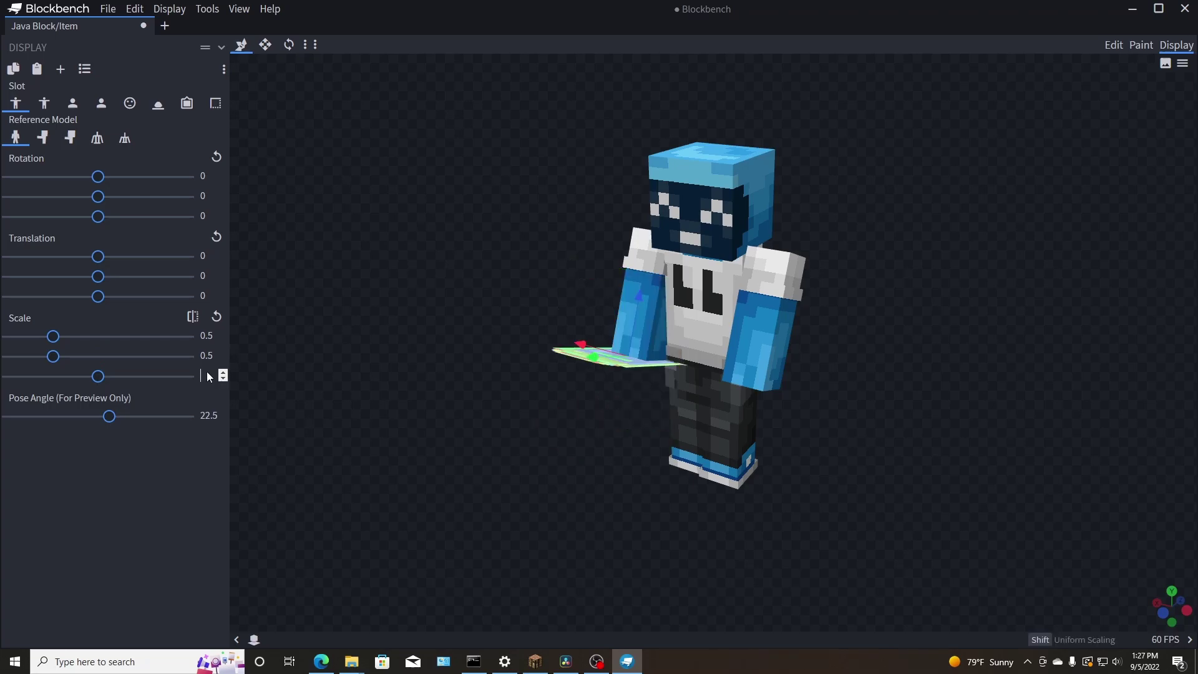
pyautogui.write('.5')
# Check the half-size held trash can on the Zombie and player reference models.
pyautogui.moveTo(674, 482); pyautogui.dragTo(706, 443)
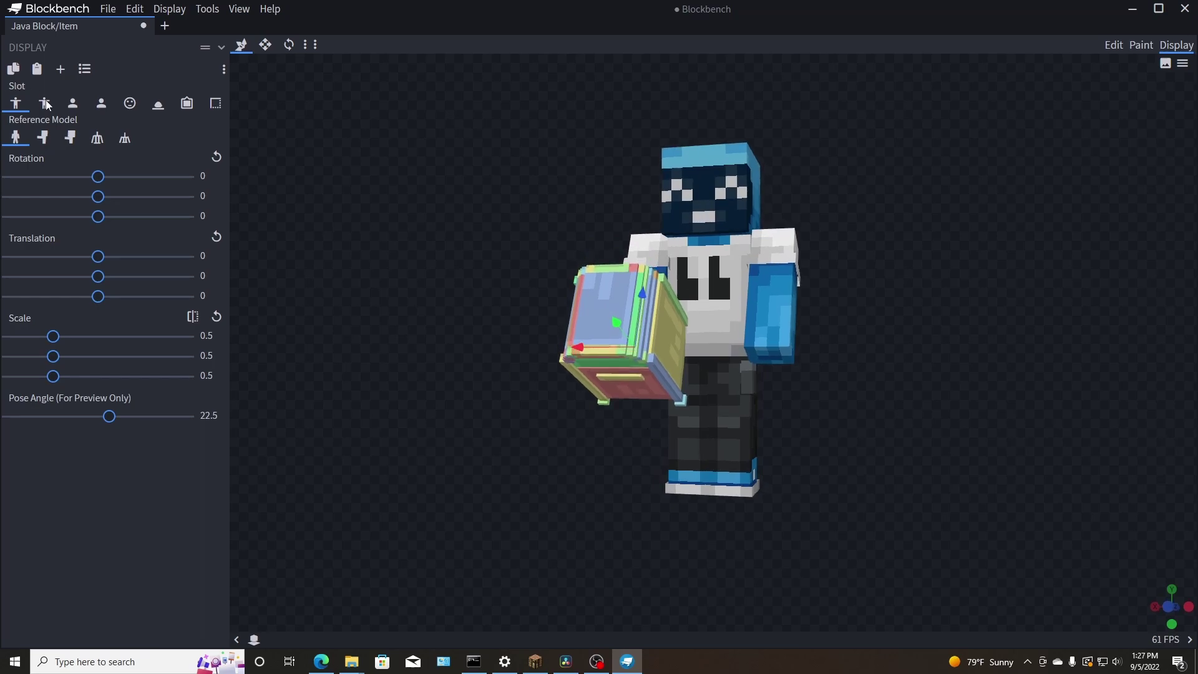
pyautogui.click(46, 139)
pyautogui.moveTo(909, 567); pyautogui.dragTo(693, 556)
pyautogui.click(17, 137)
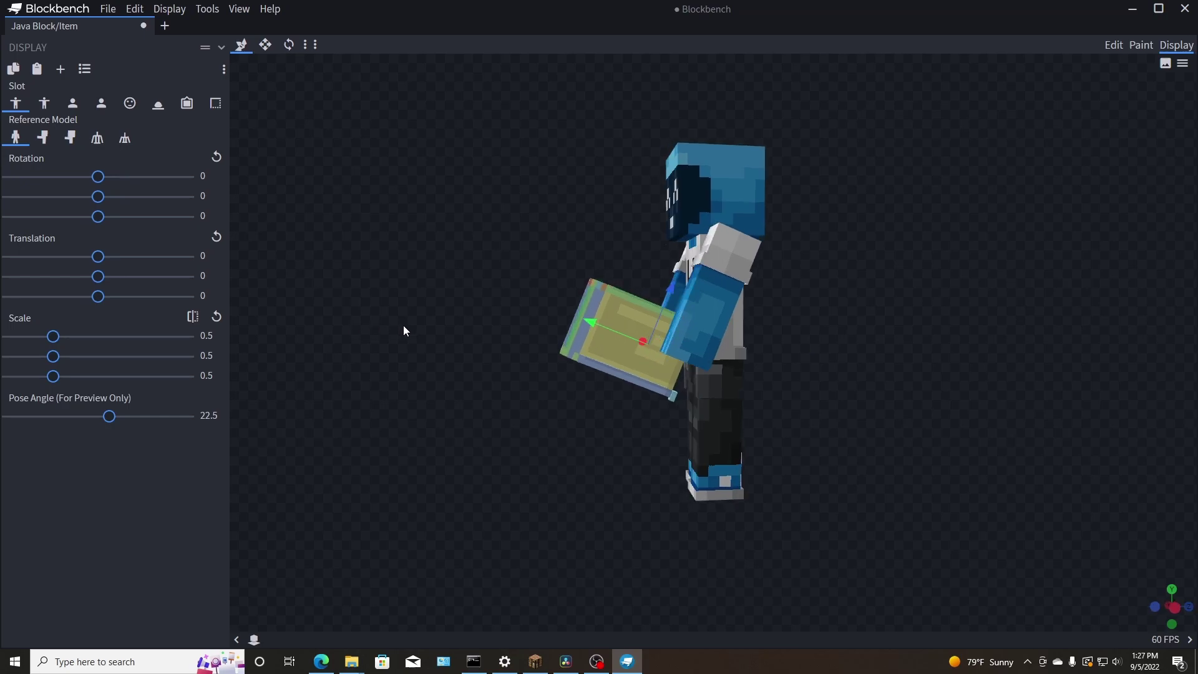
pyautogui.moveTo(403, 325); pyautogui.dragTo(591, 331)
pyautogui.moveTo(97, 176)
pyautogui.mouseDown()
pyautogui.moveTo(48, 176)
pyautogui.moveTo(115, 181)
pyautogui.moveTo(98, 178)
pyautogui.mouseUp()
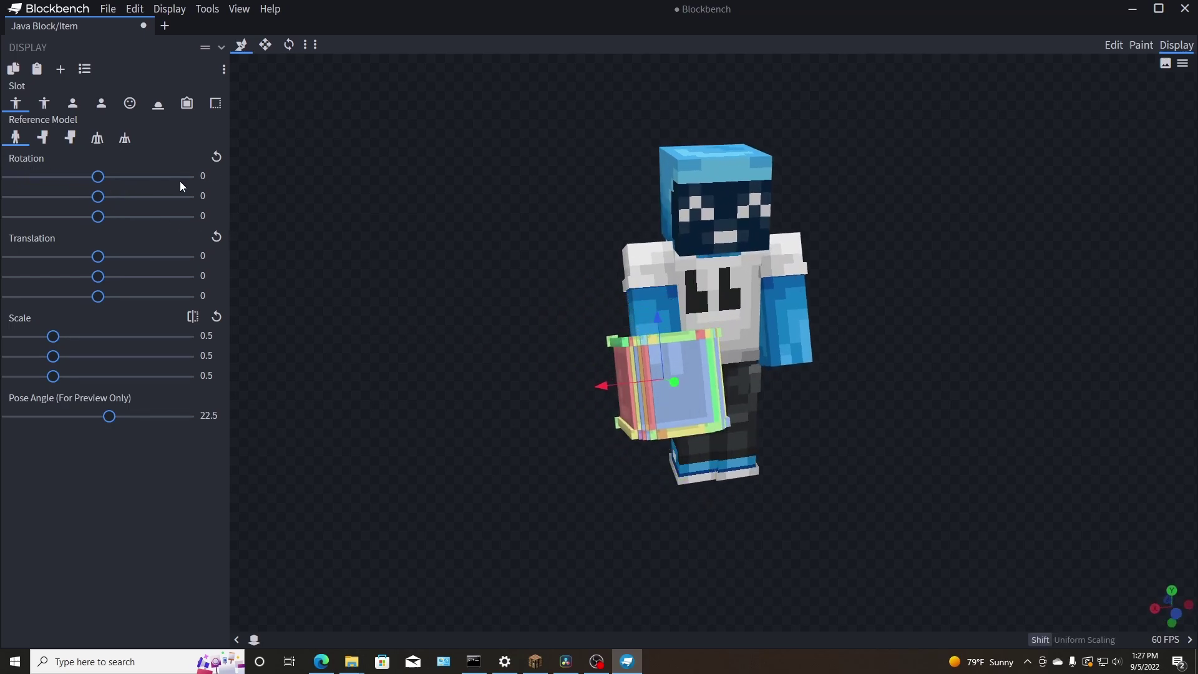
pyautogui.moveTo(354, 290); pyautogui.dragTo(473, 332)
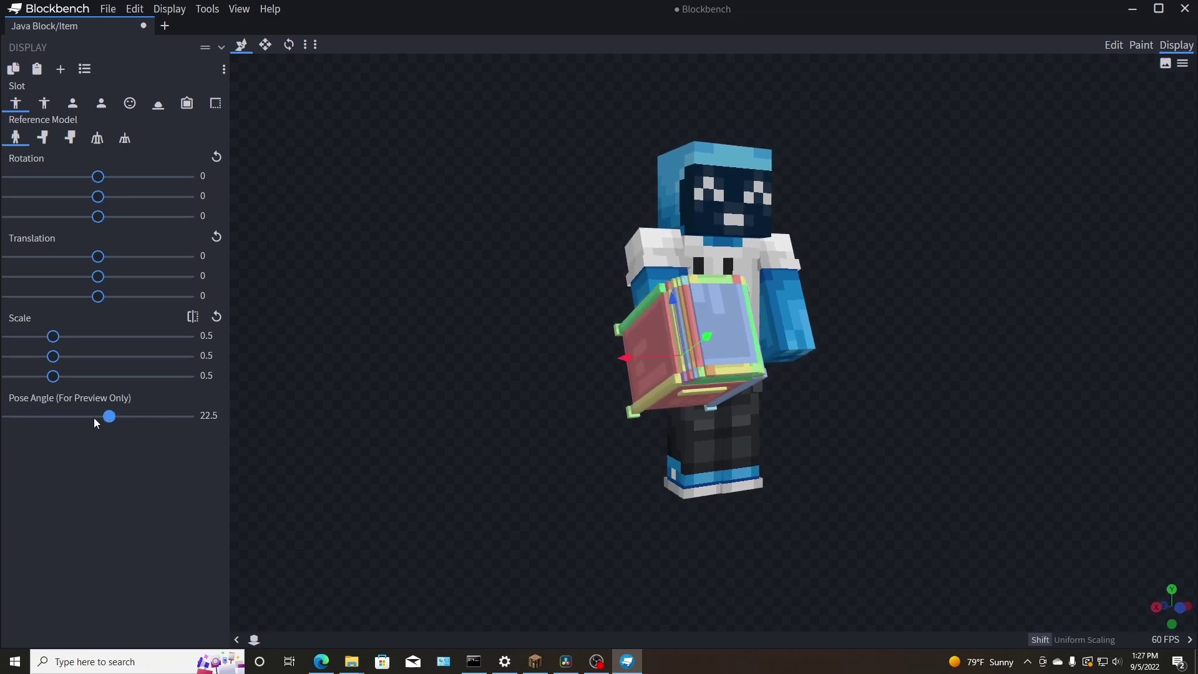
pyautogui.moveTo(116, 424)
pyautogui.mouseDown()
pyautogui.moveTo(143, 424)
pyautogui.moveTo(132, 423)
pyautogui.mouseUp()
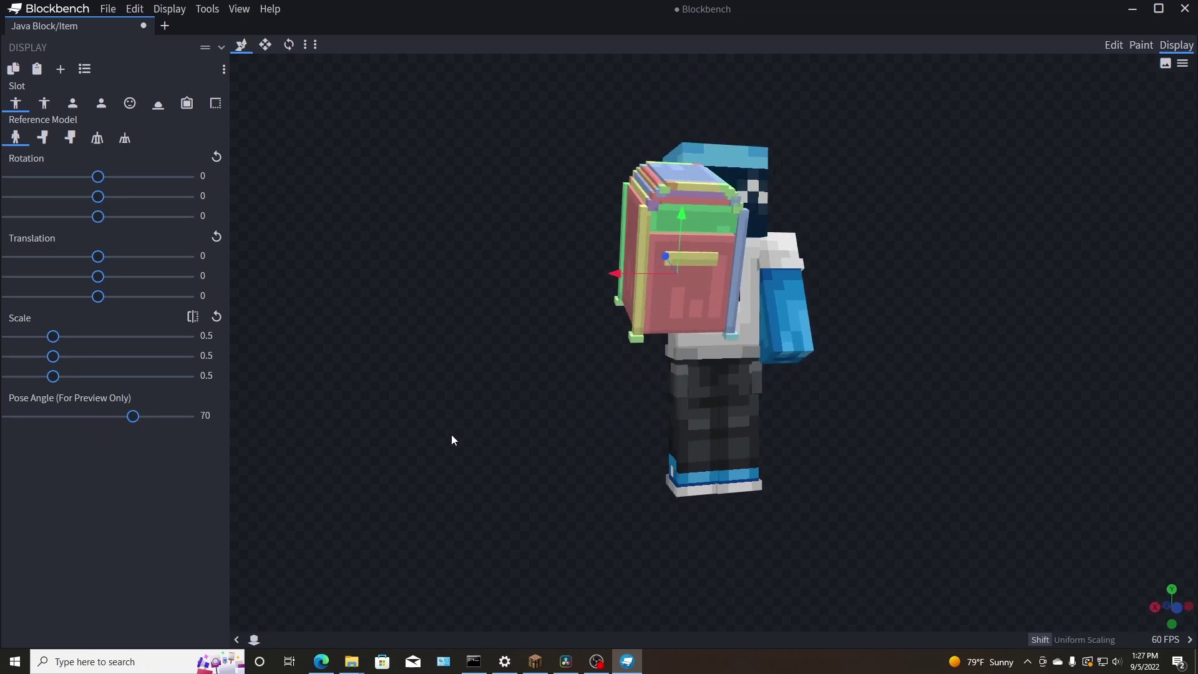
# Scale the trash can to 0.5 on all axes in the GUI slot and lower it.
pyautogui.click(187, 104)
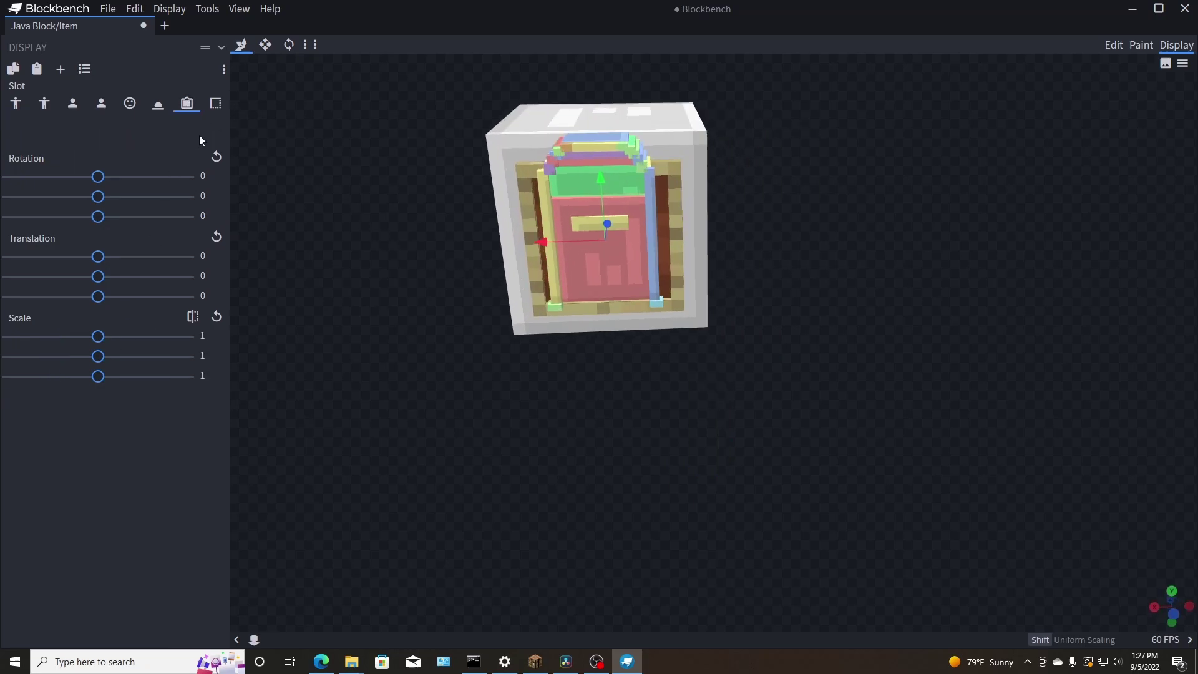
pyautogui.click(216, 105)
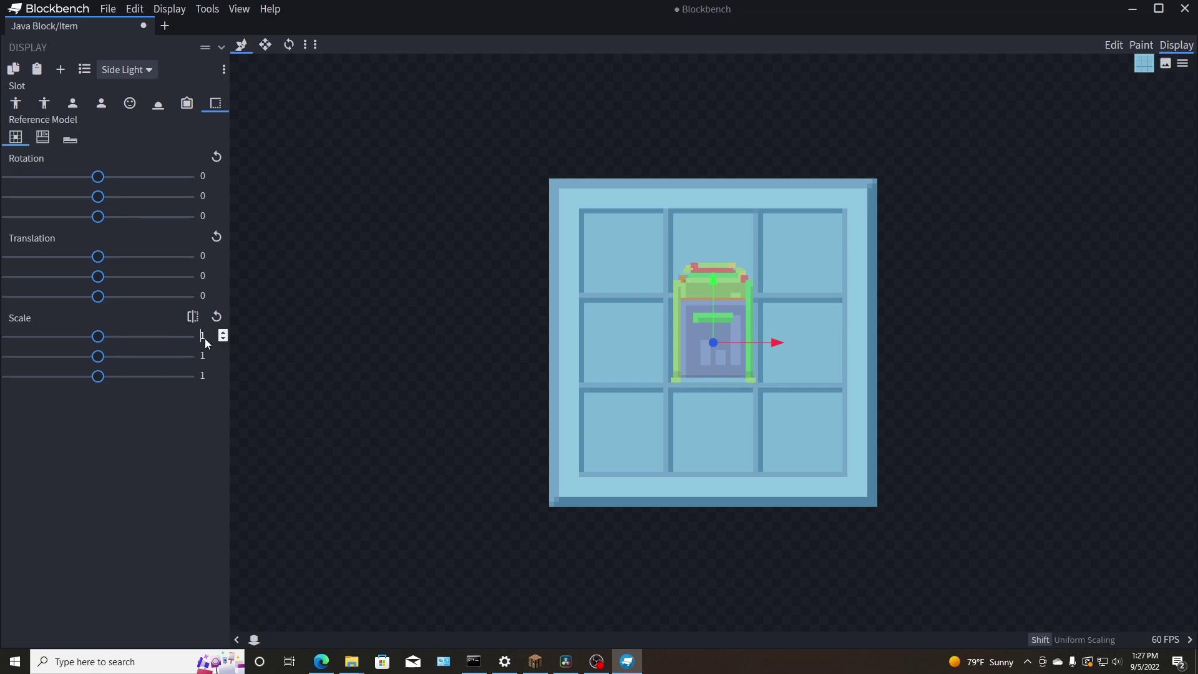
pyautogui.write('0.5')
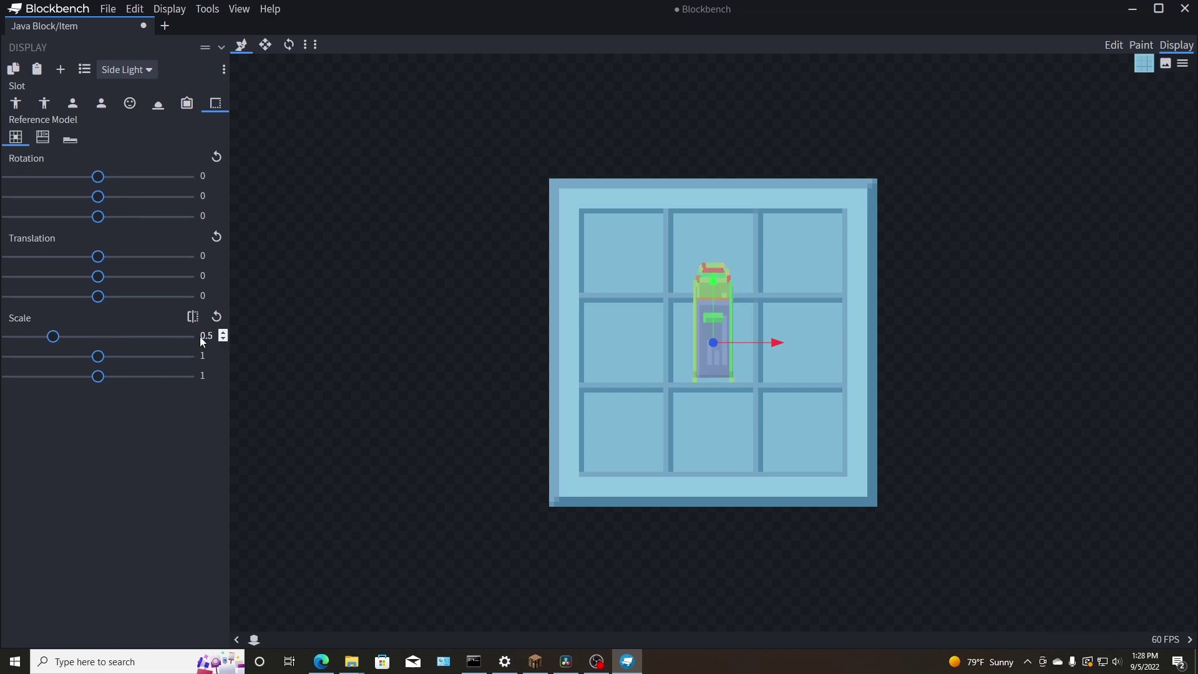
pyautogui.click(199, 355)
pyautogui.write('0.5')
pyautogui.press('Return')
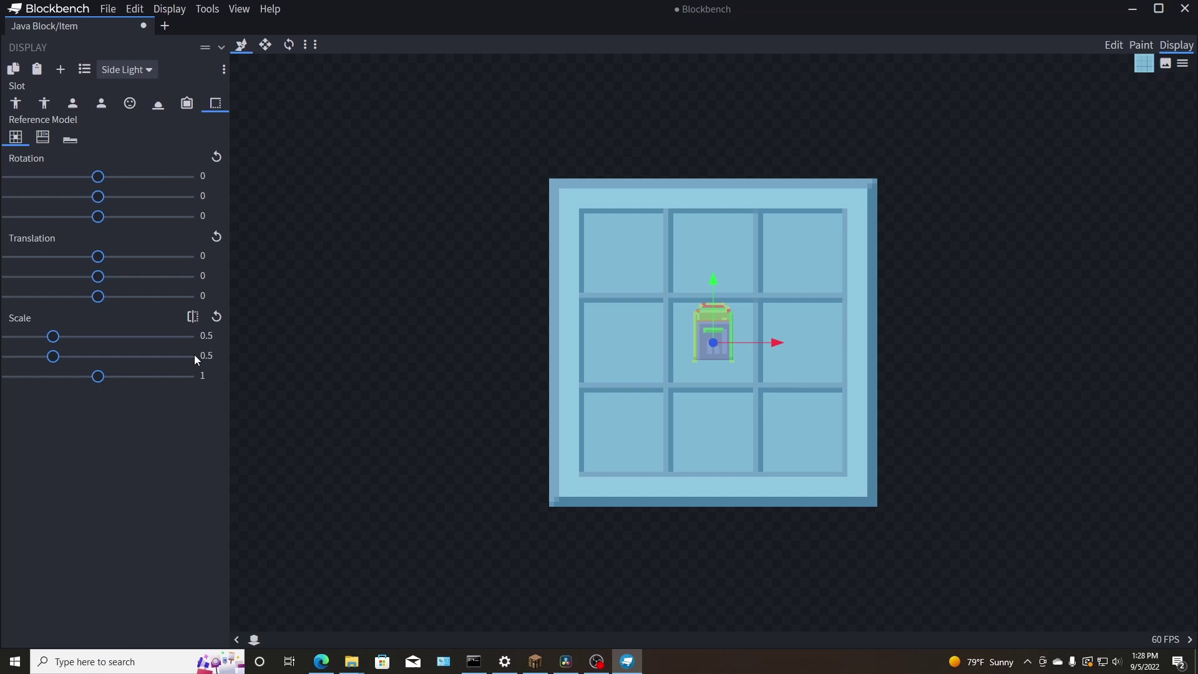
pyautogui.click(203, 376)
pyautogui.write('0.5')
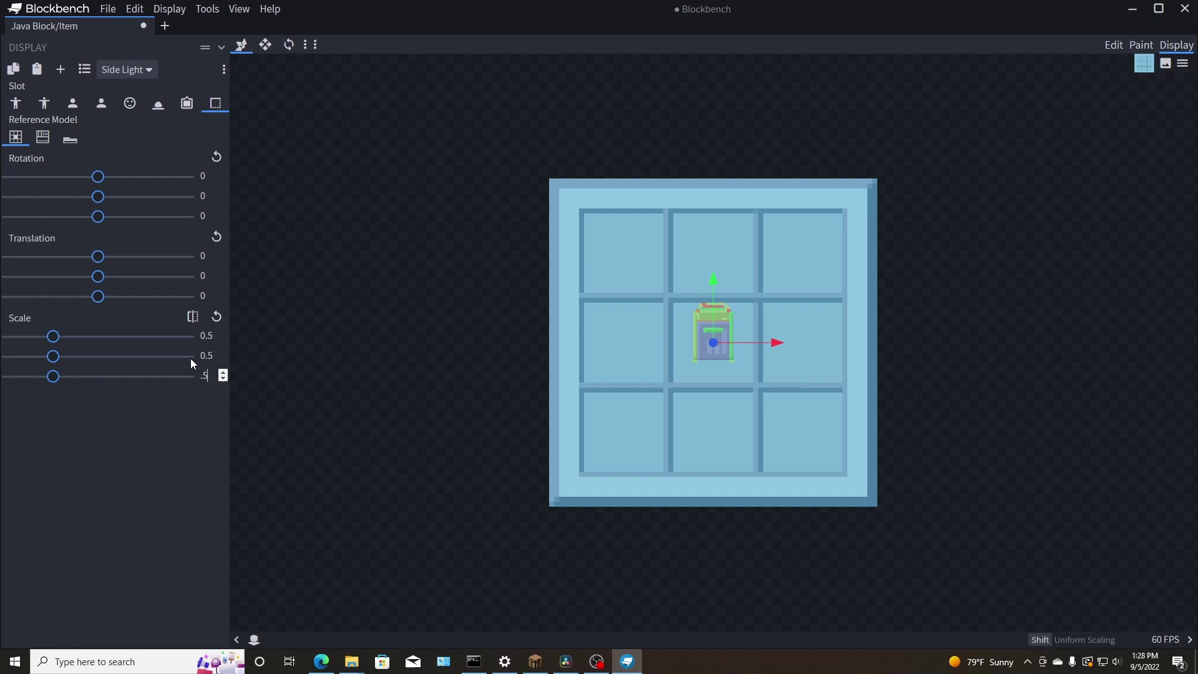
pyautogui.press('Return')
pyautogui.moveTo(715, 282); pyautogui.dragTo(709, 309)
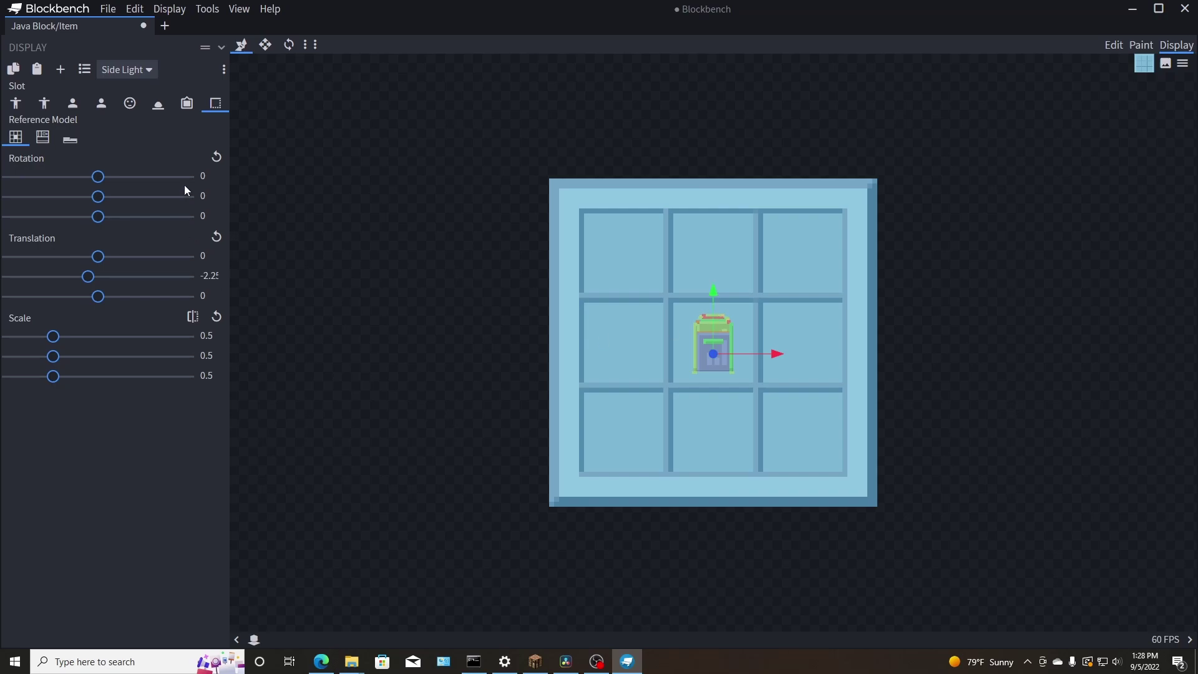
# Set the item-frame scale to 0.5 on all axes, lower it to Y −1.5, and return to Edit mode.
pyautogui.click(187, 103)
pyautogui.click(207, 337)
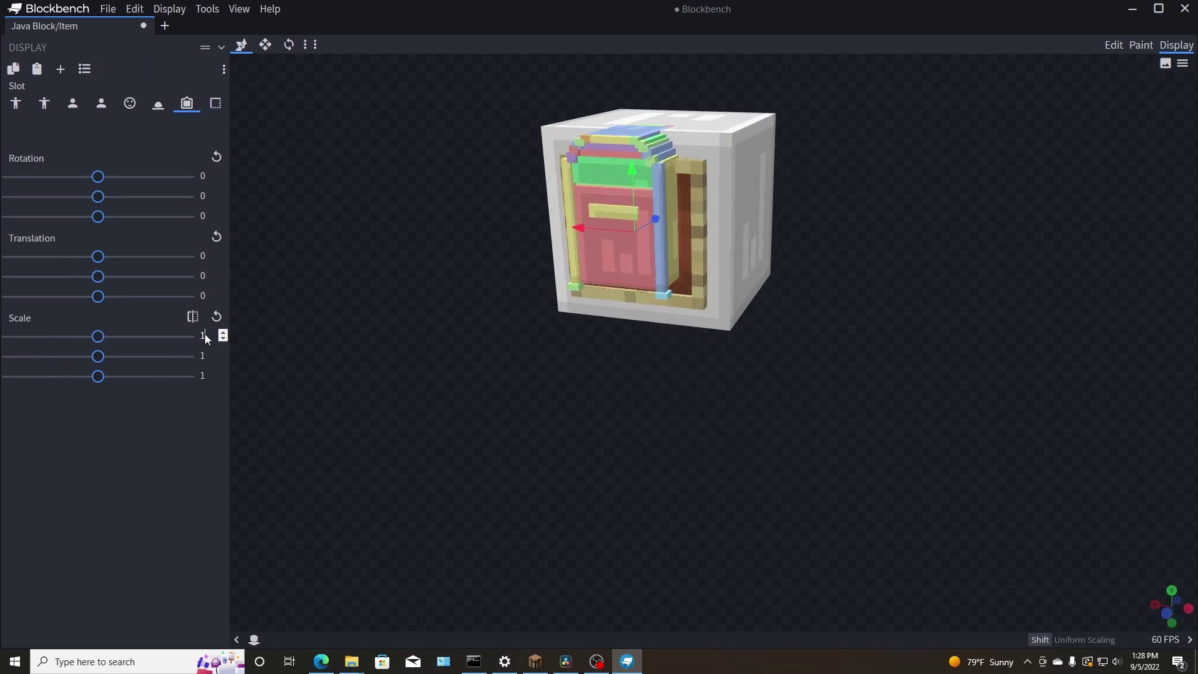
pyautogui.press('BackSpace')
pyautogui.write('0.5')
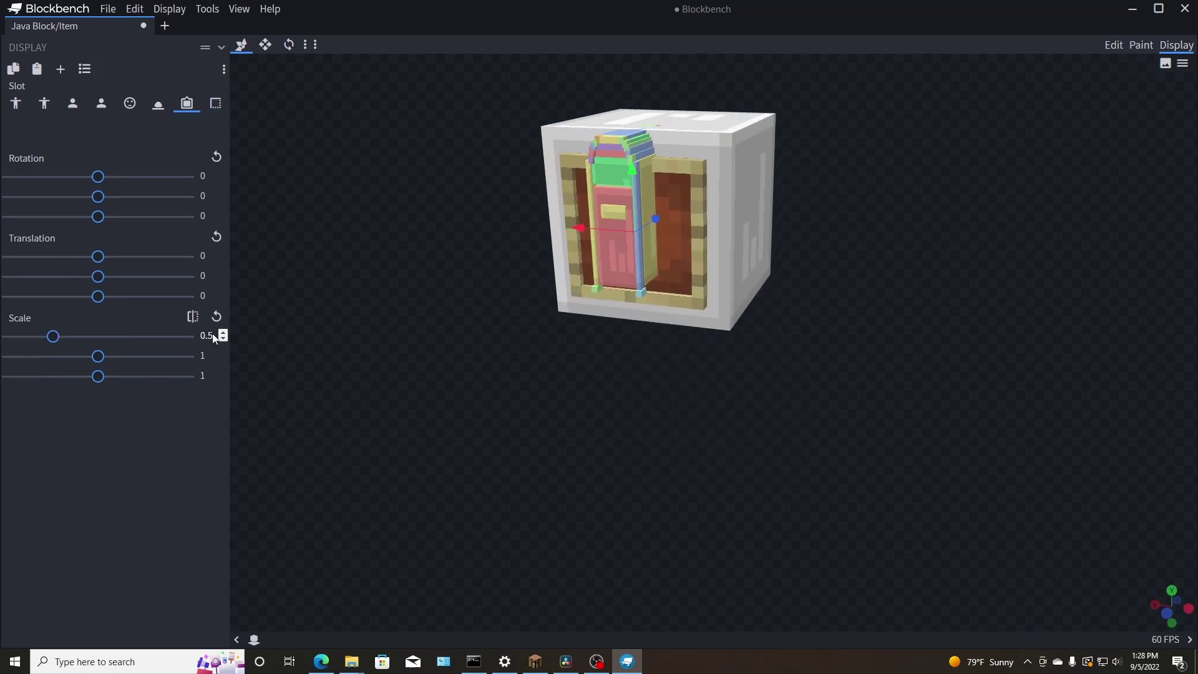
pyautogui.doubleClick(201, 357)
pyautogui.write('0.5')
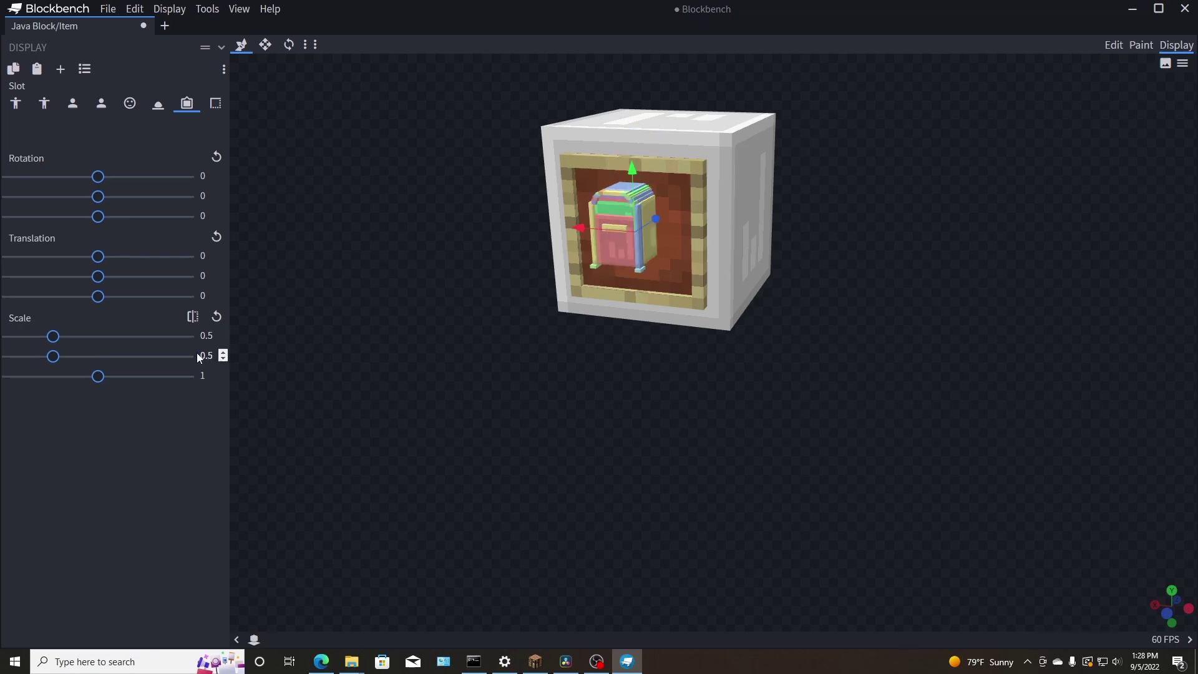
pyautogui.doubleClick(201, 376)
pyautogui.write('0.5')
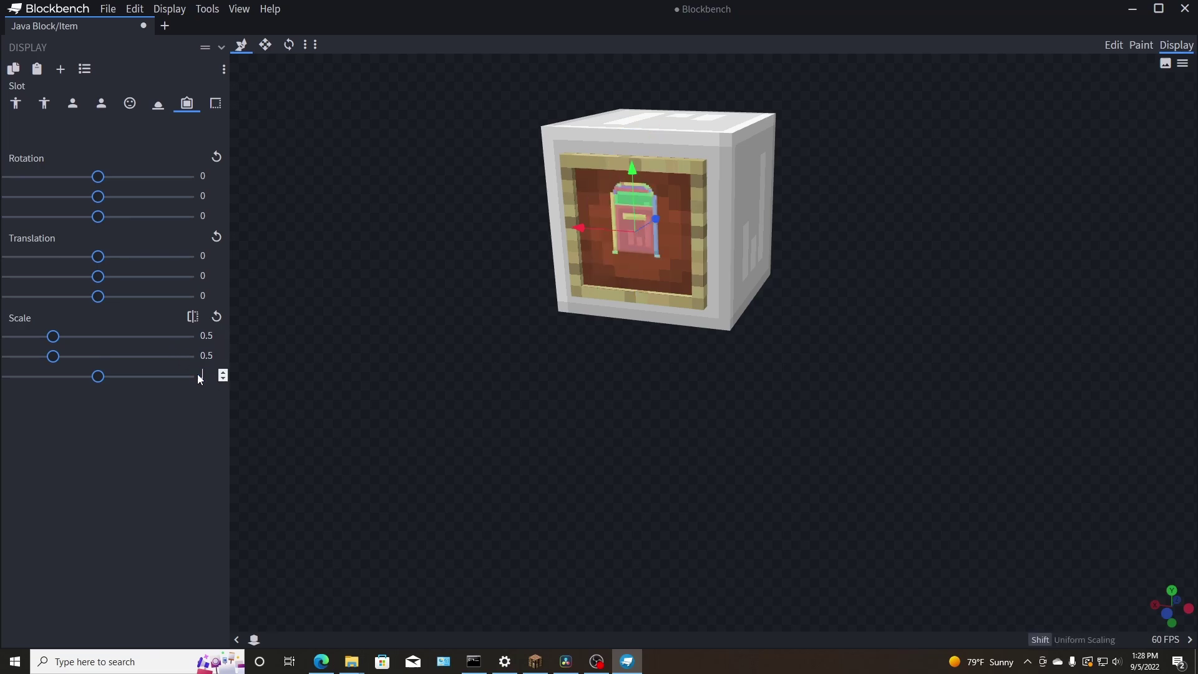
pyautogui.moveTo(437, 337); pyautogui.dragTo(380, 141)
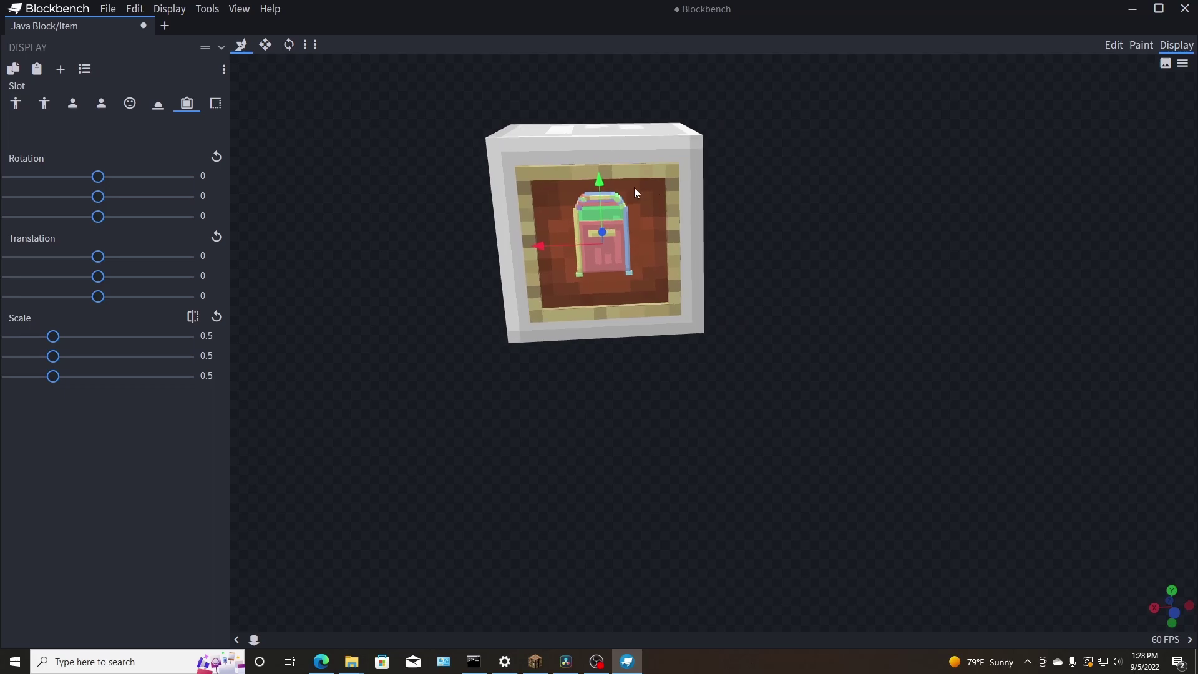
pyautogui.moveTo(597, 181); pyautogui.dragTo(928, 280)
pyautogui.moveTo(928, 276); pyautogui.dragTo(964, 274, button='right')
pyautogui.click(1113, 45)
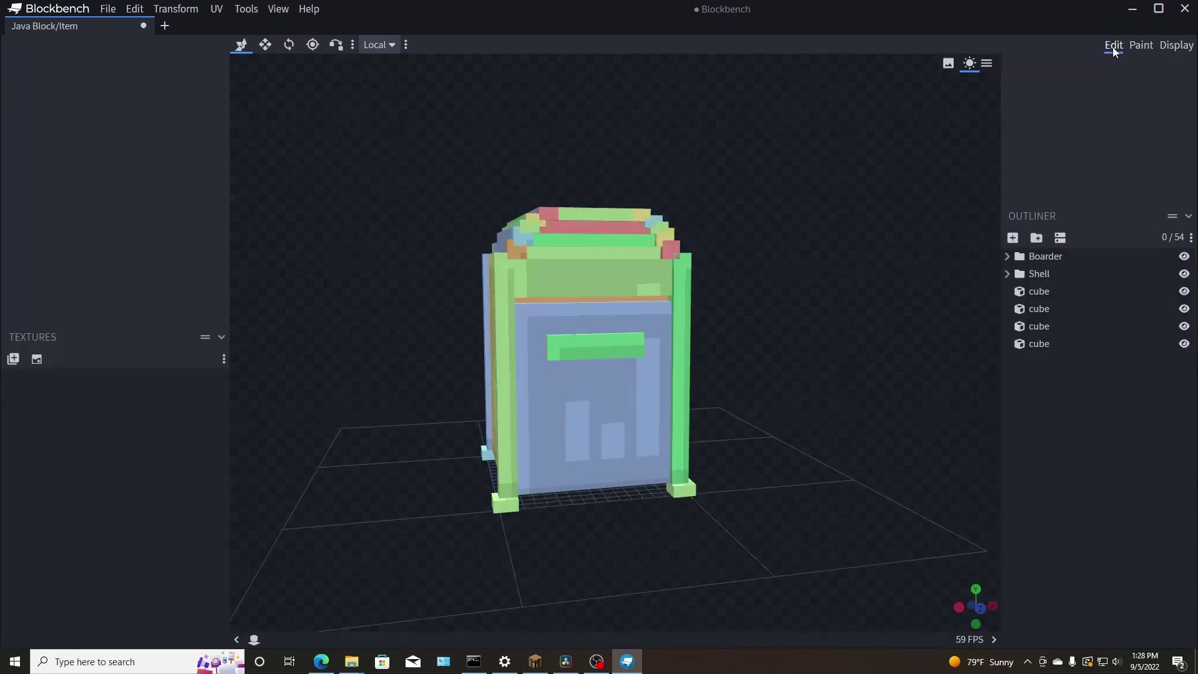
# Browse to the textures/block folder and pick pink_concrete.png for import.
pyautogui.click(13, 360)
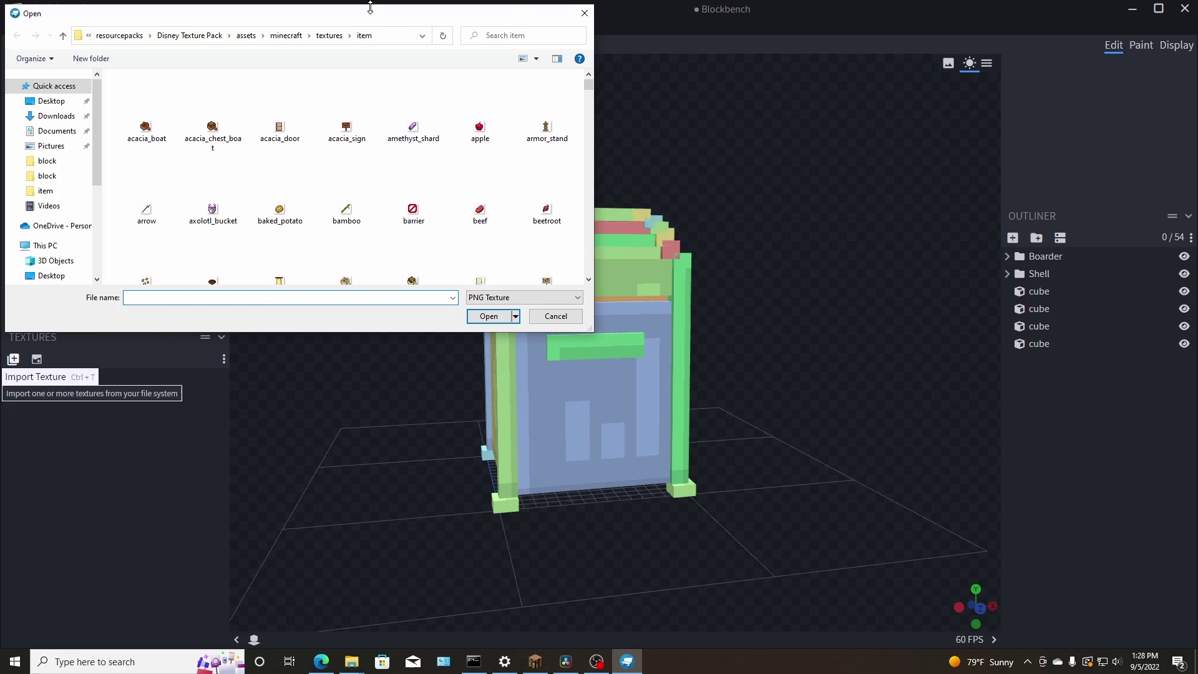
pyautogui.moveTo(462, 16); pyautogui.dragTo(756, 45)
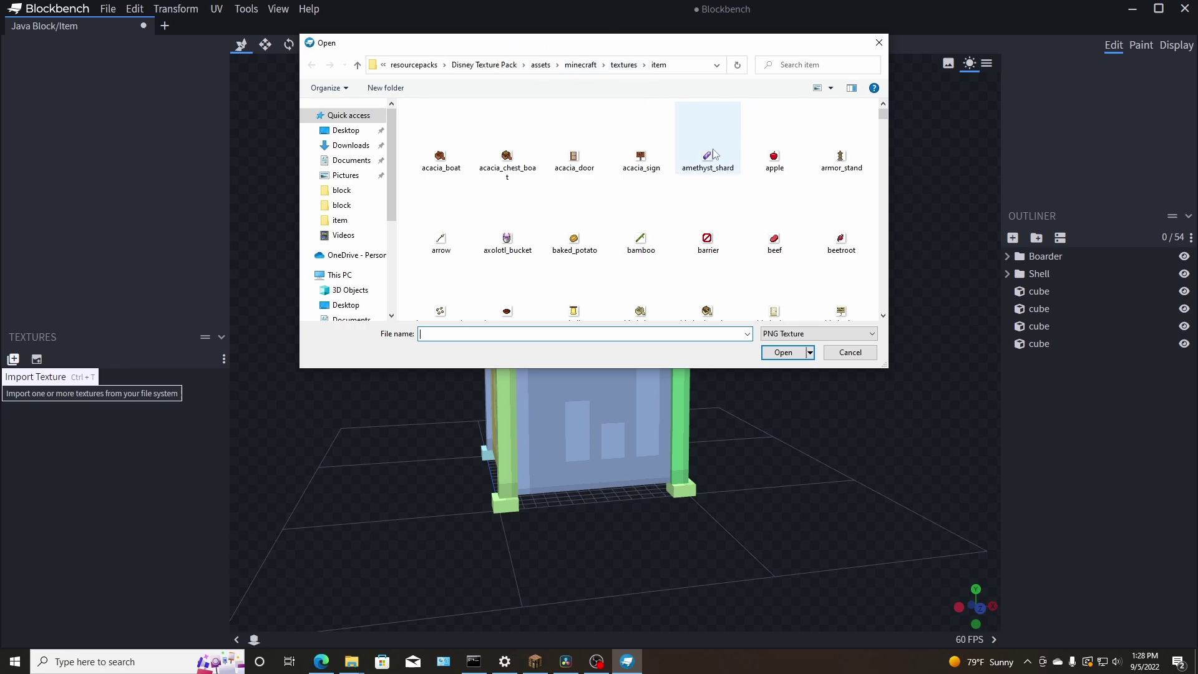
pyautogui.scroll(-5, 709, 173)
pyautogui.scroll(5, 704, 188)
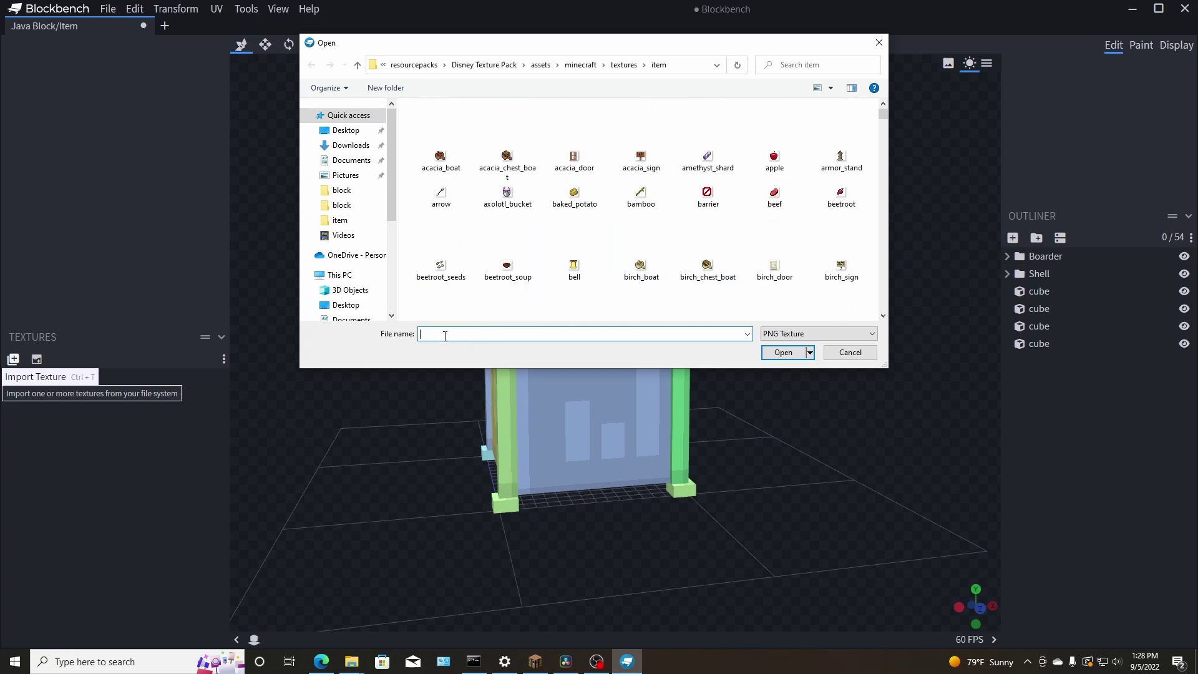
pyautogui.write('pink')
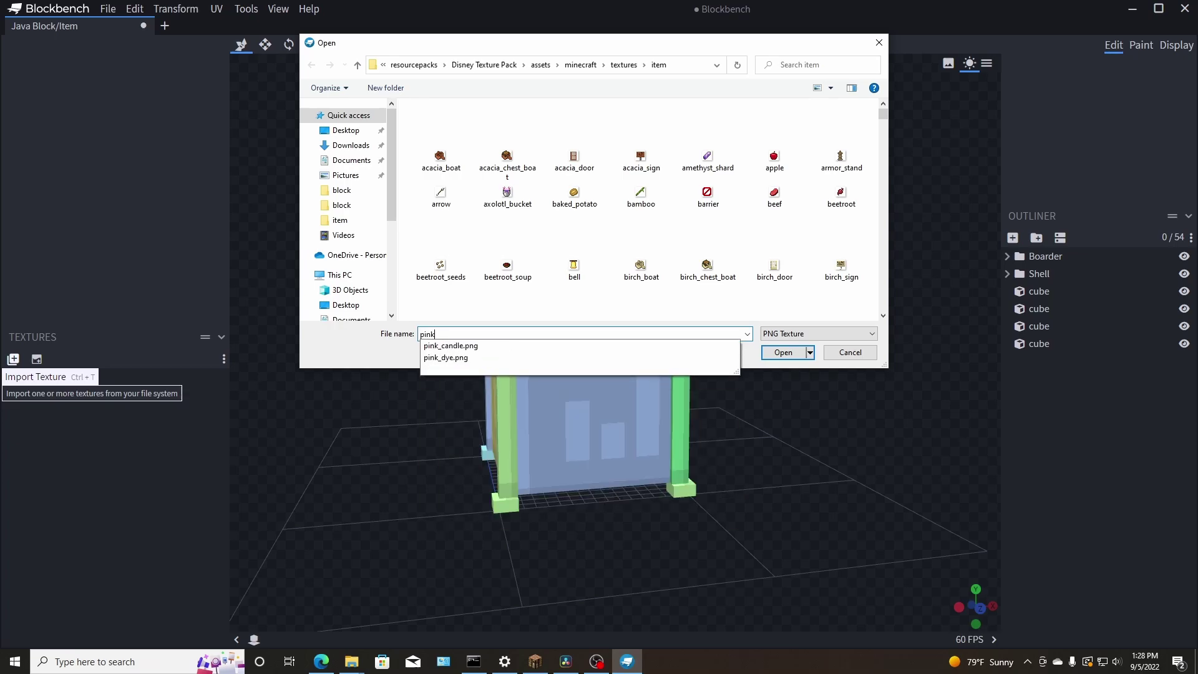
pyautogui.press('BackSpace')
pyautogui.press('BackSpace')
pyautogui.press('BackSpace')
pyautogui.press('BackSpace')
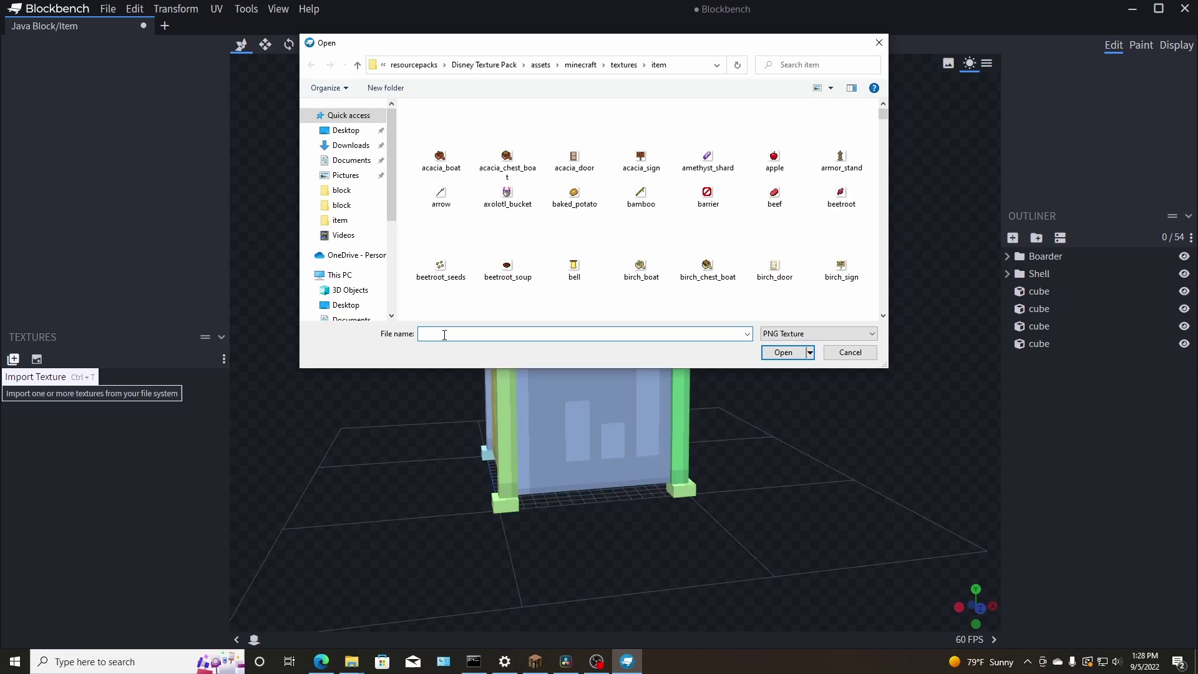
pyautogui.click(627, 66)
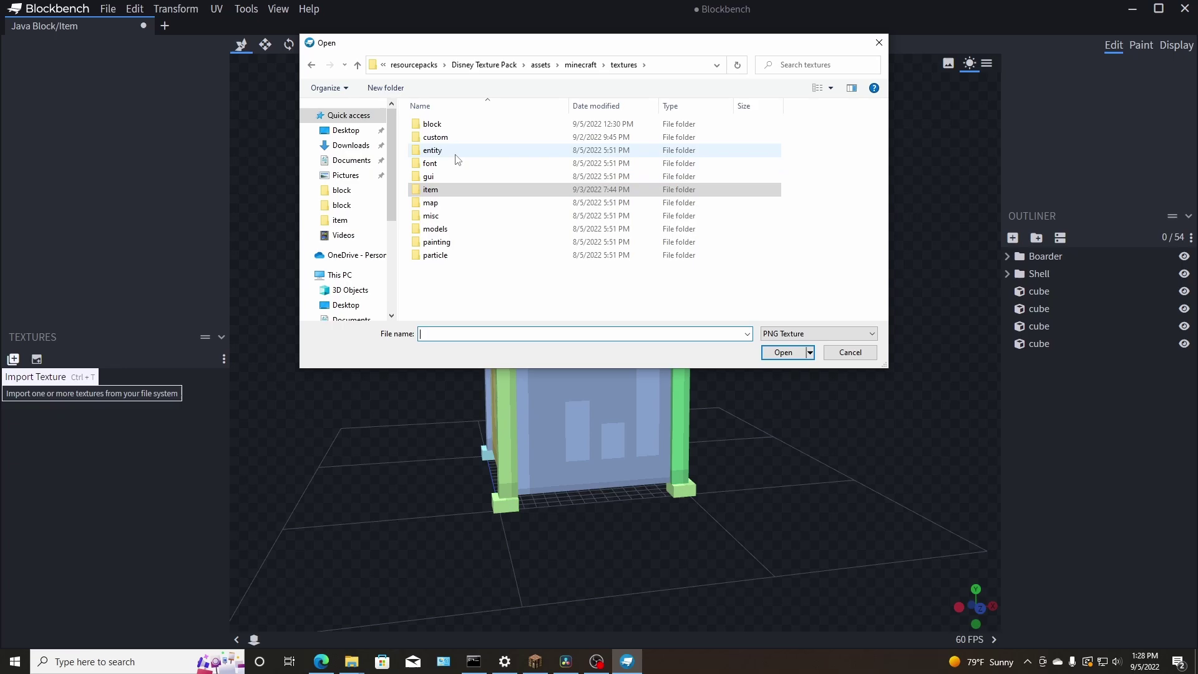
pyautogui.doubleClick(434, 124)
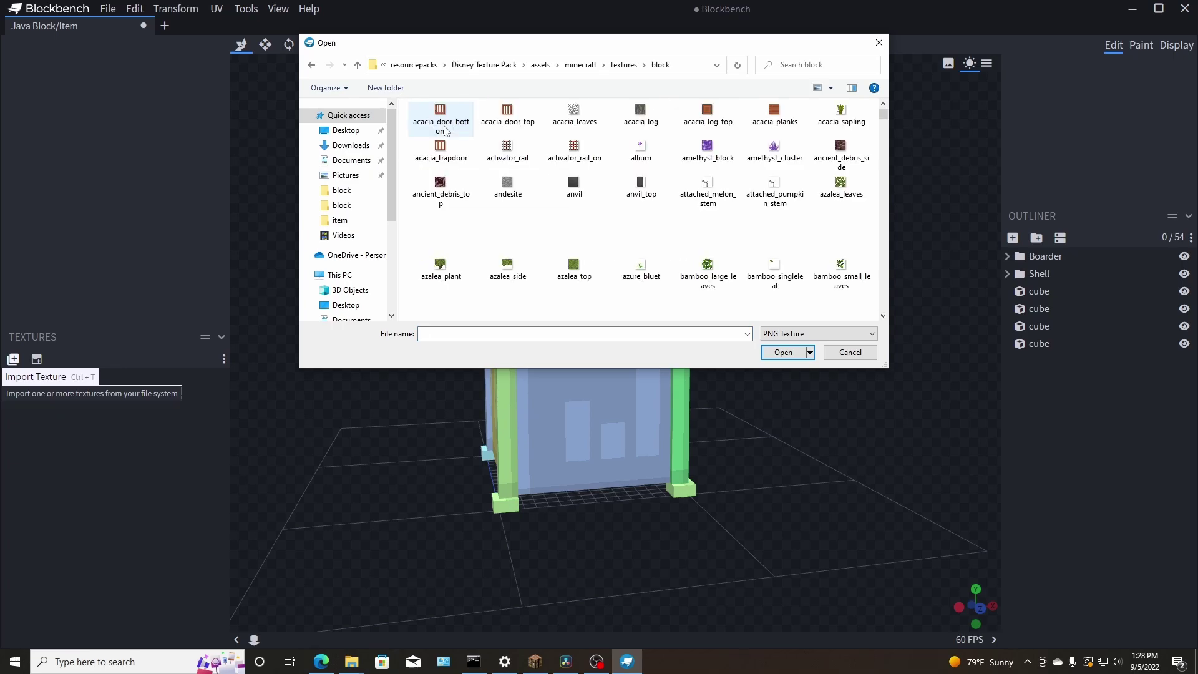
pyautogui.click(581, 333)
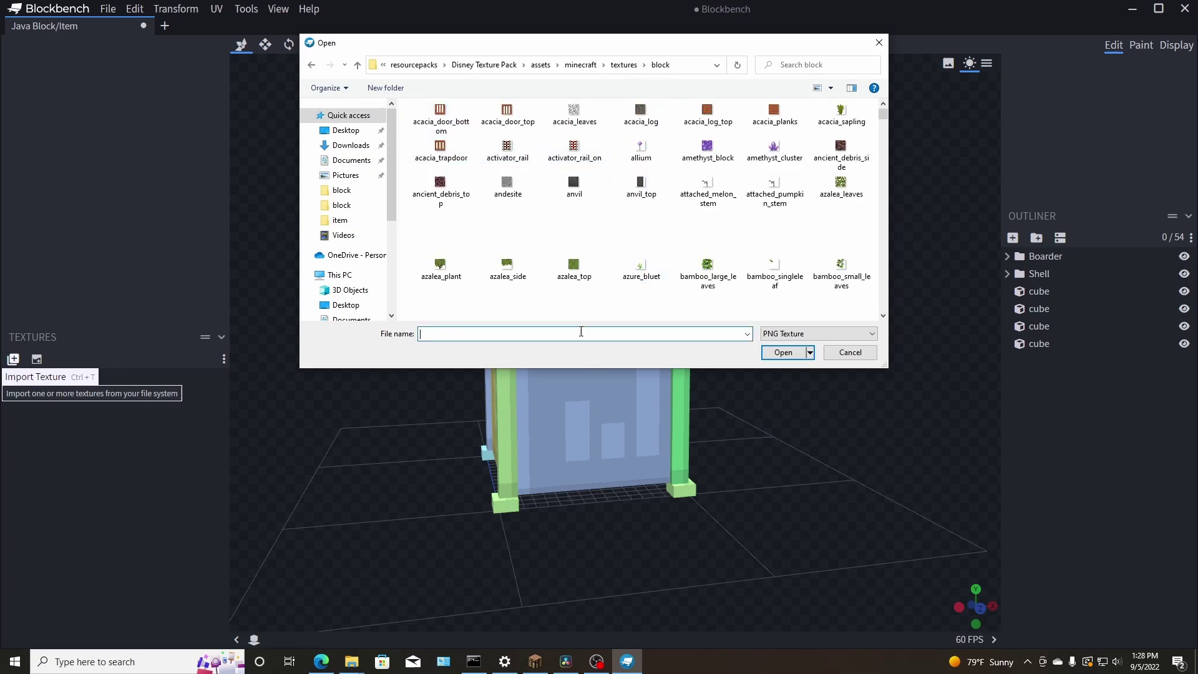
pyautogui.write('pink')
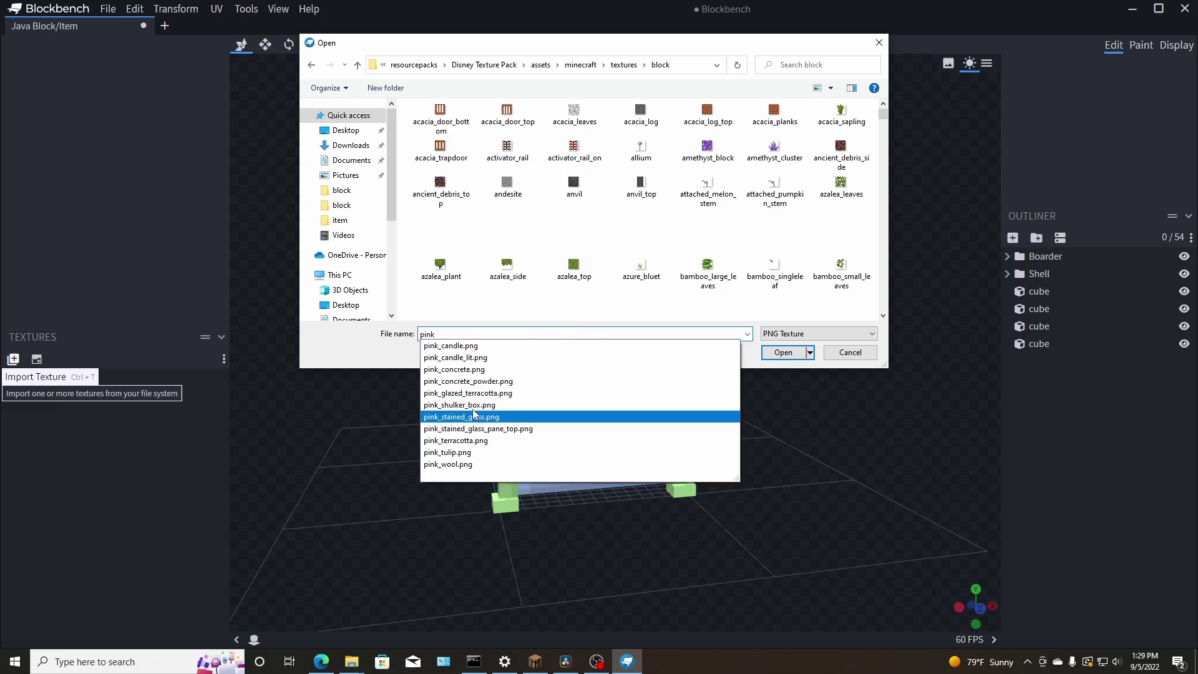
pyautogui.click(480, 371)
# Import pink_concrete.png, then delete it from the texture list.
pyautogui.click(774, 354)
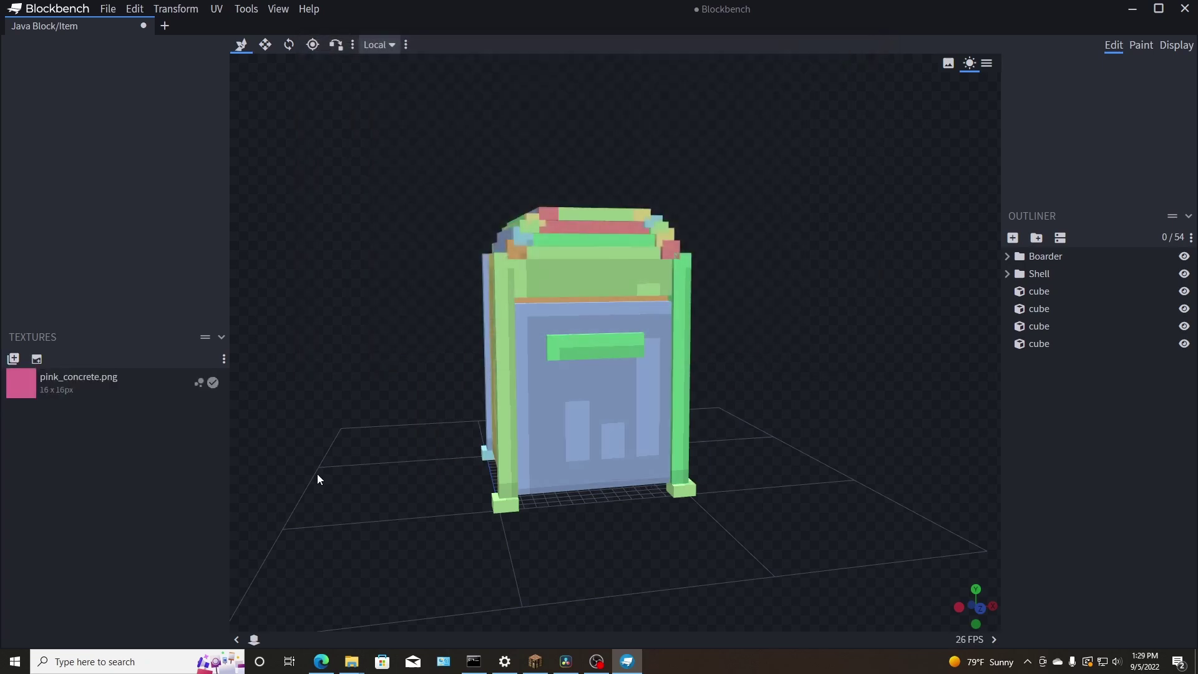
pyautogui.moveTo(317, 474); pyautogui.dragTo(347, 479)
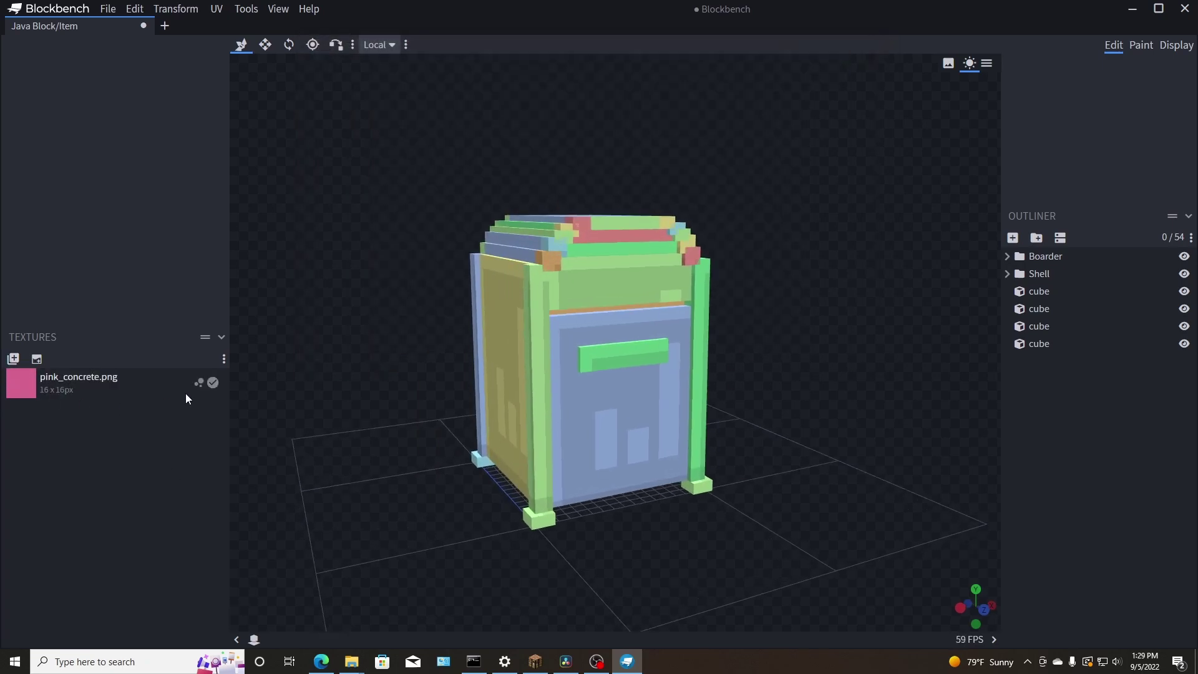
pyautogui.rightClick(30, 397)
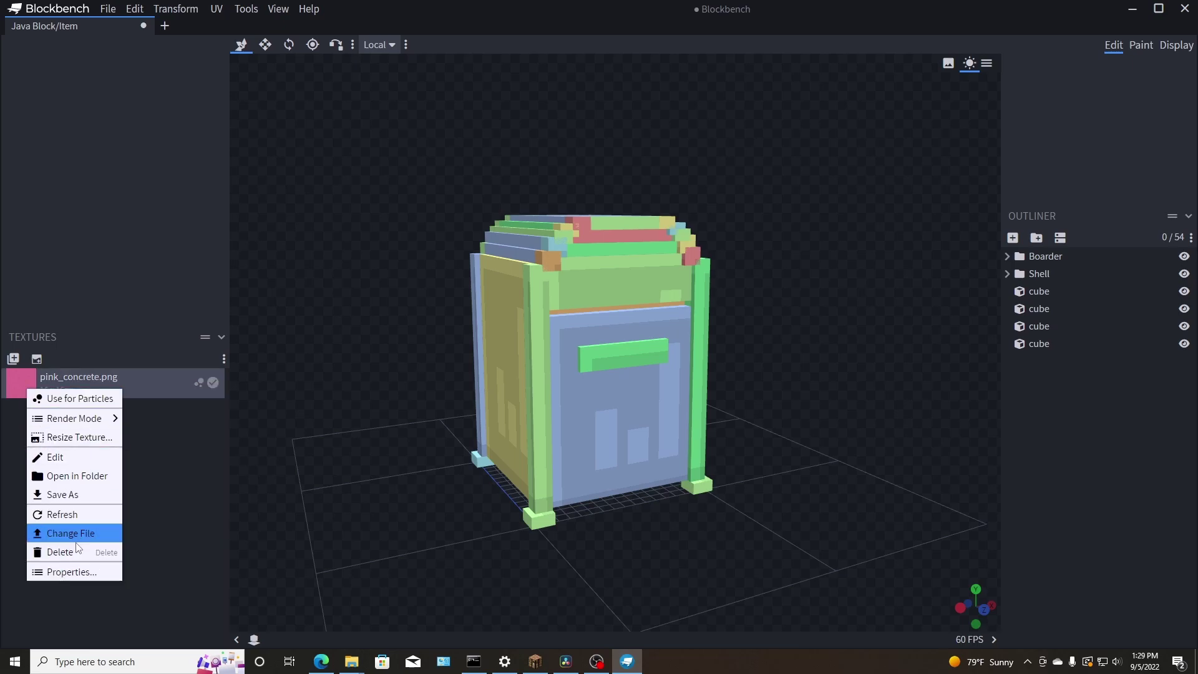
pyautogui.click(50, 551)
# Import red_concrete.png and apply it to the Boarder group in the Outliner.
pyautogui.click(13, 359)
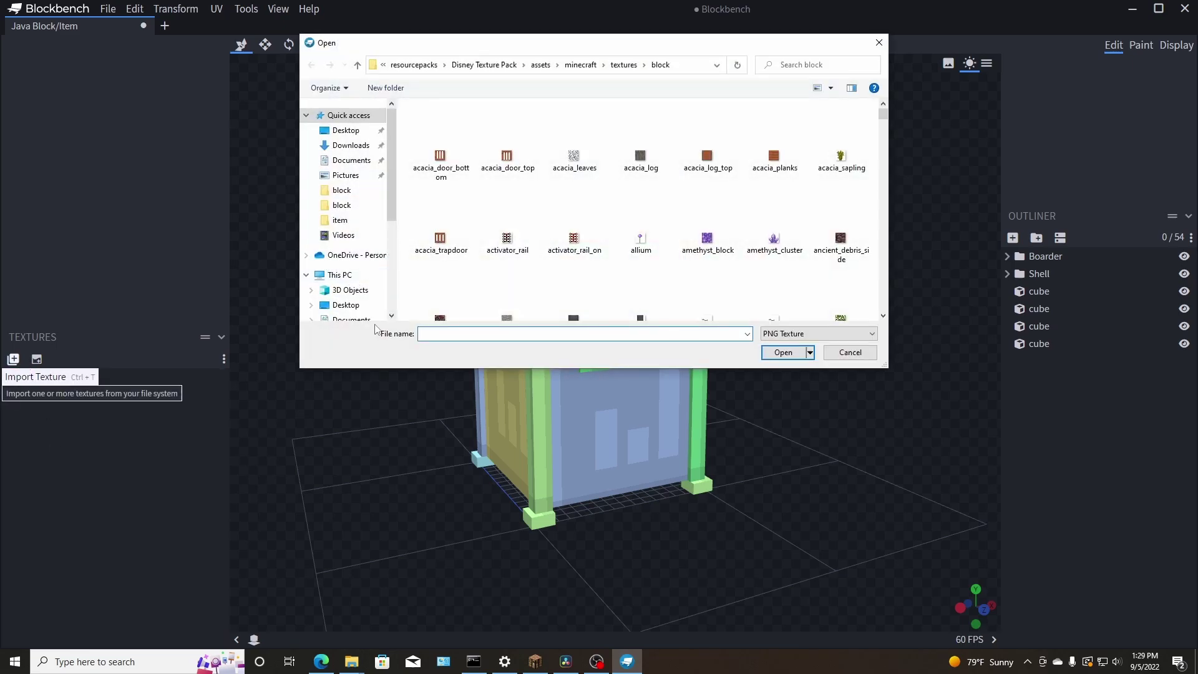
pyautogui.write('red')
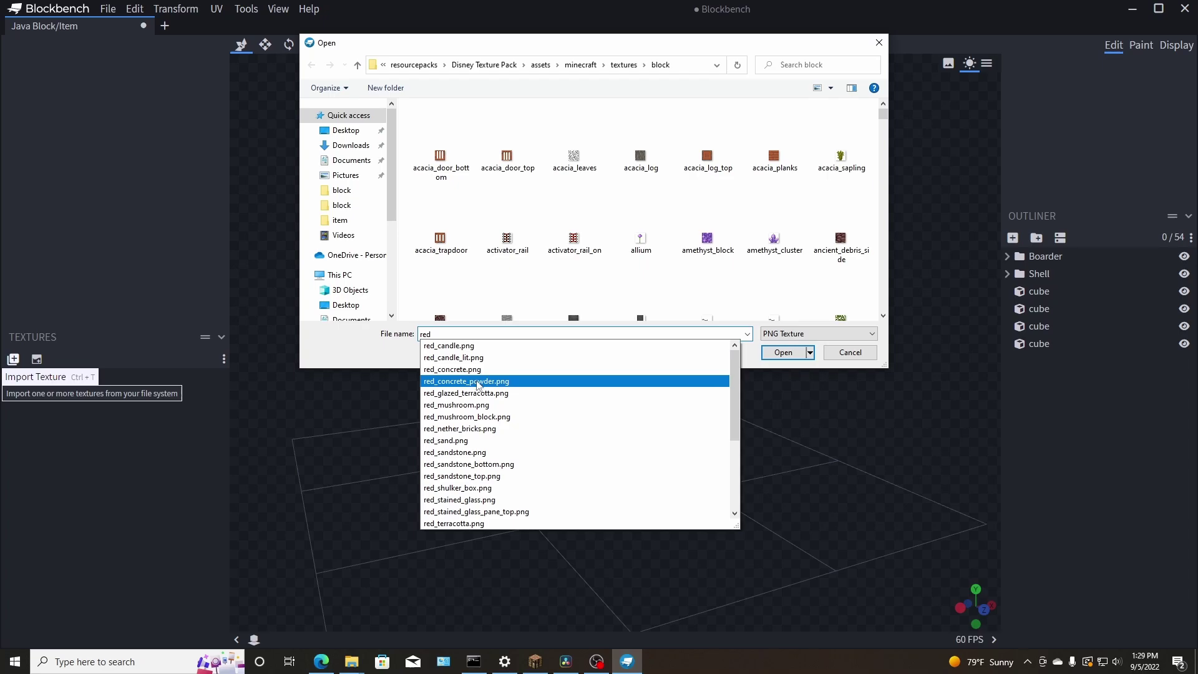
pyautogui.click(462, 370)
pyautogui.click(767, 354)
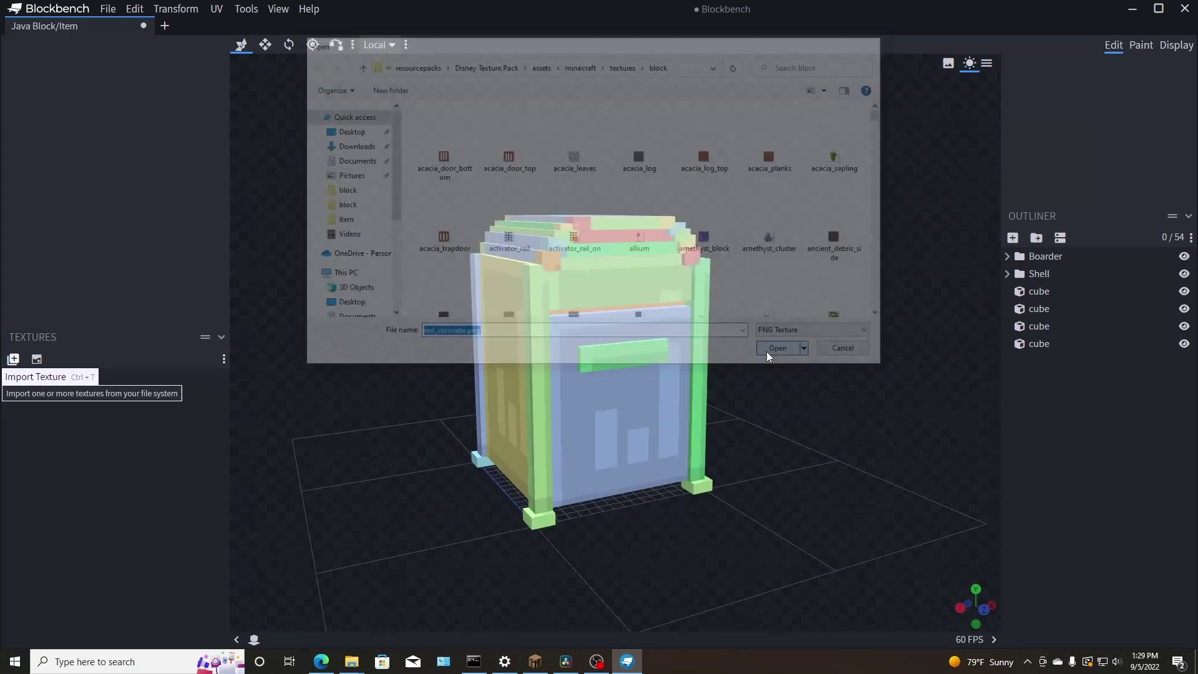
pyautogui.moveTo(29, 382); pyautogui.dragTo(531, 411)
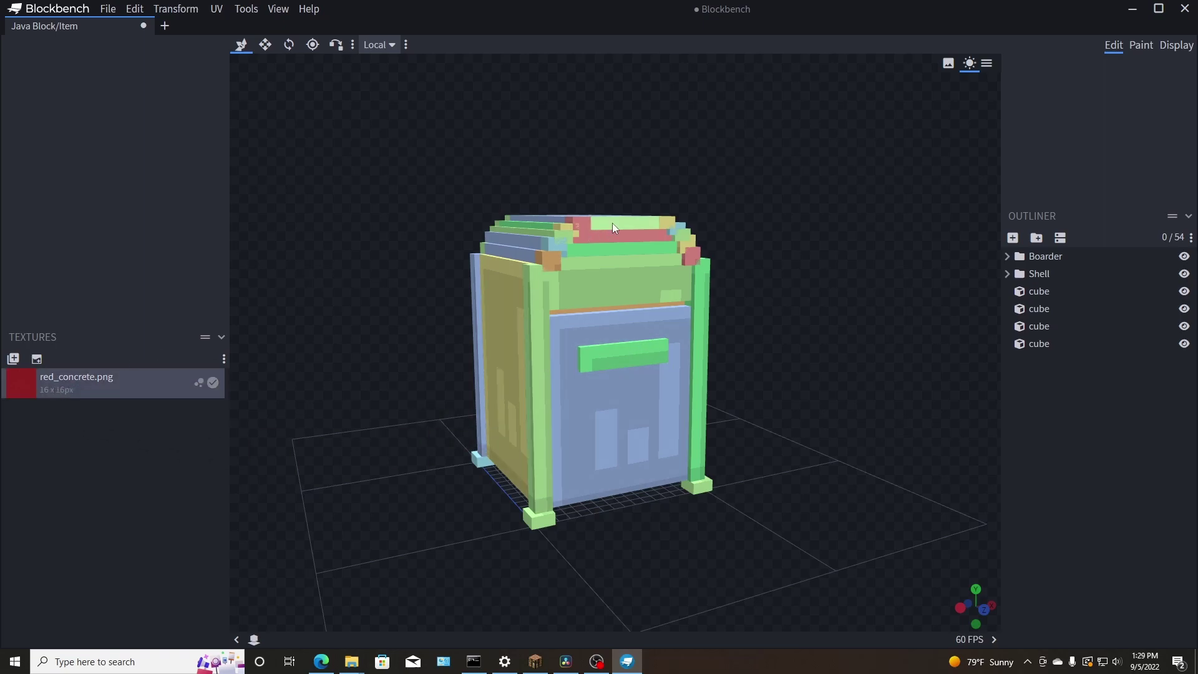
pyautogui.click(1065, 255)
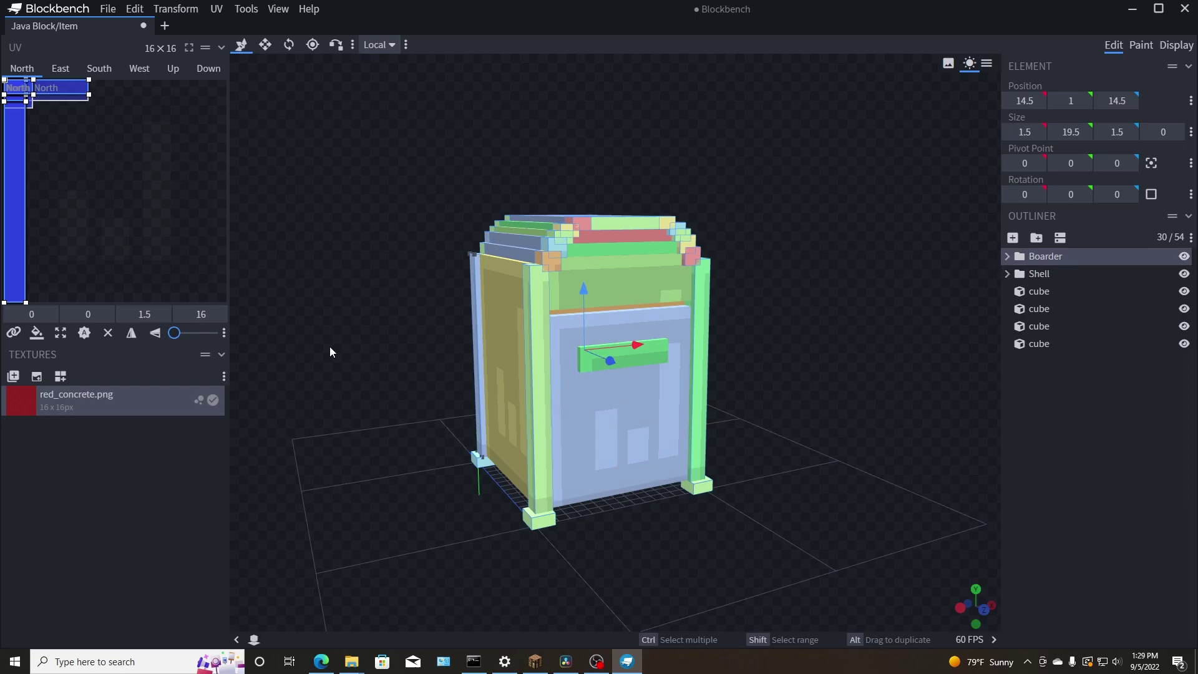
pyautogui.moveTo(21, 400); pyautogui.dragTo(1077, 260)
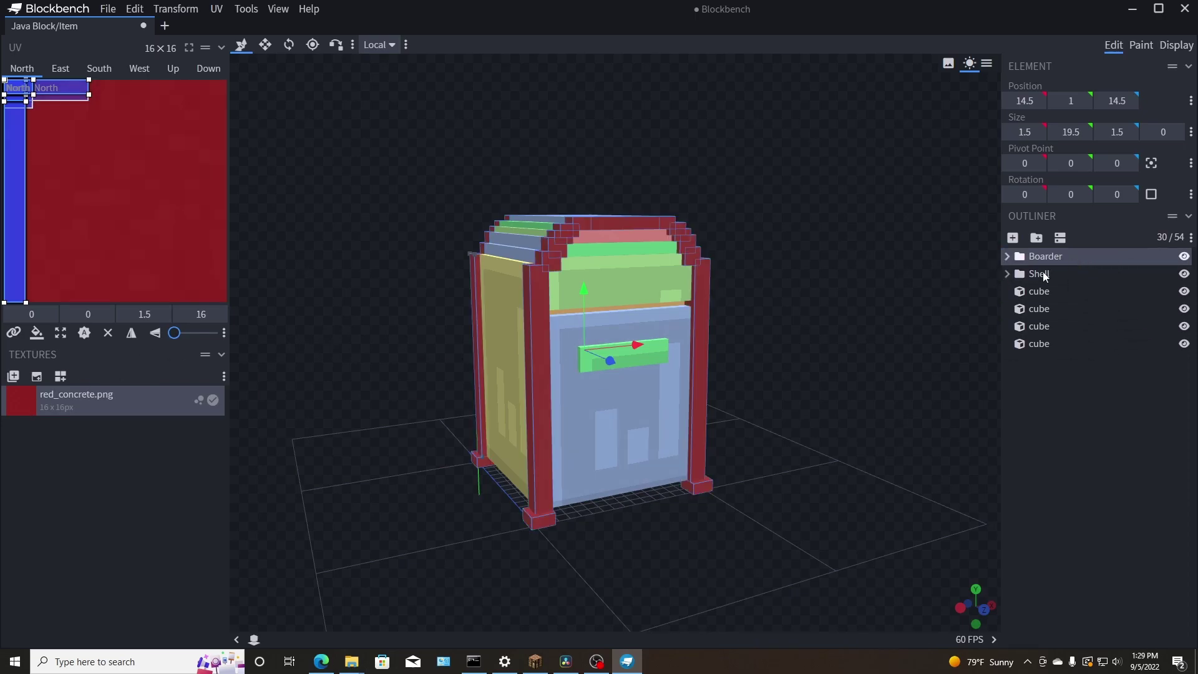
pyautogui.moveTo(788, 380); pyautogui.dragTo(616, 492)
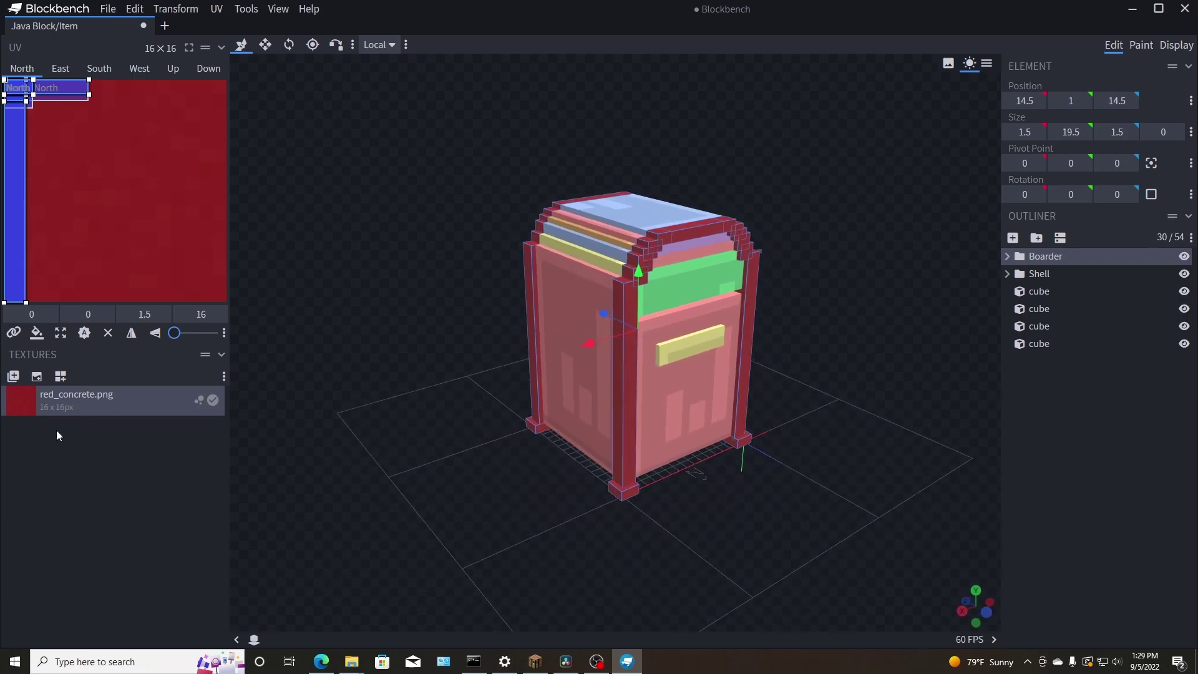
# Delete red_concrete and apply a newly imported pink_concrete.png to the Boarder group.
pyautogui.rightClick(118, 404)
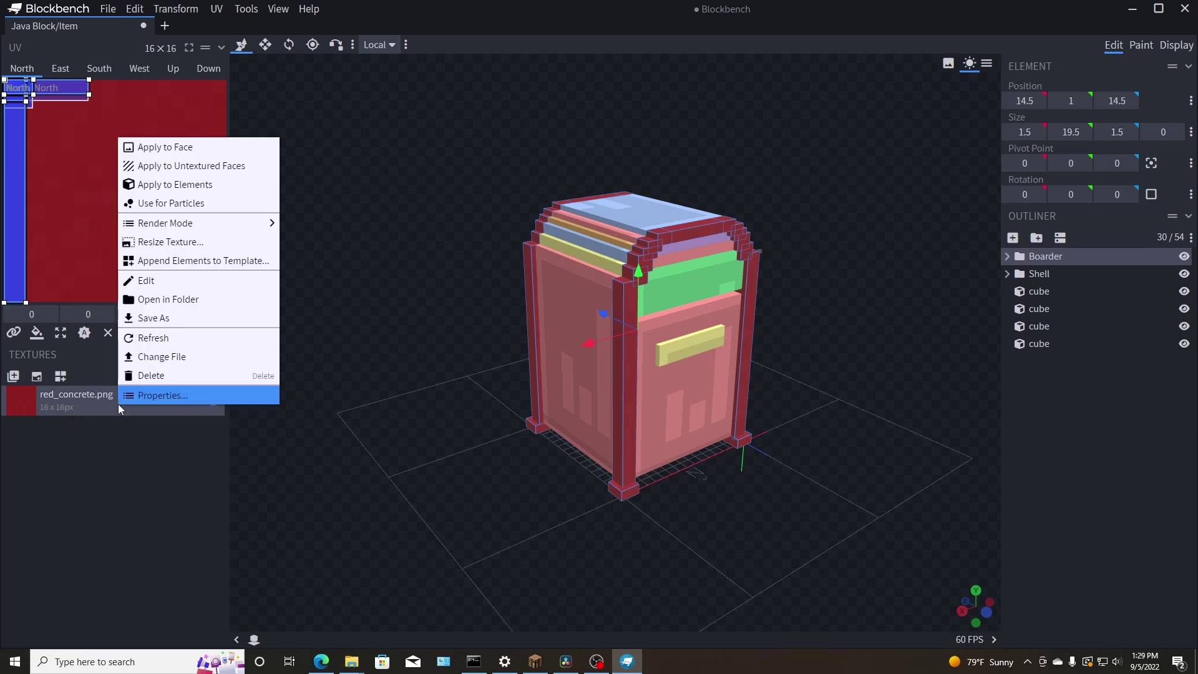
pyautogui.click(152, 375)
pyautogui.click(13, 377)
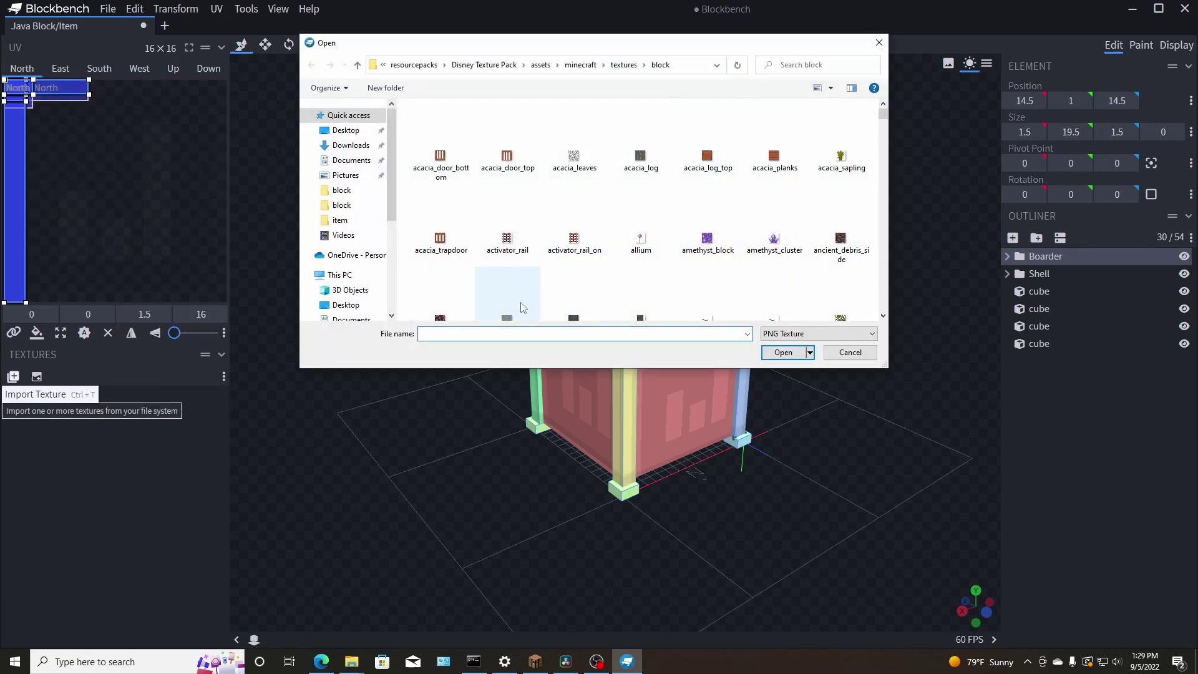
pyautogui.write('pink_concrete.png')
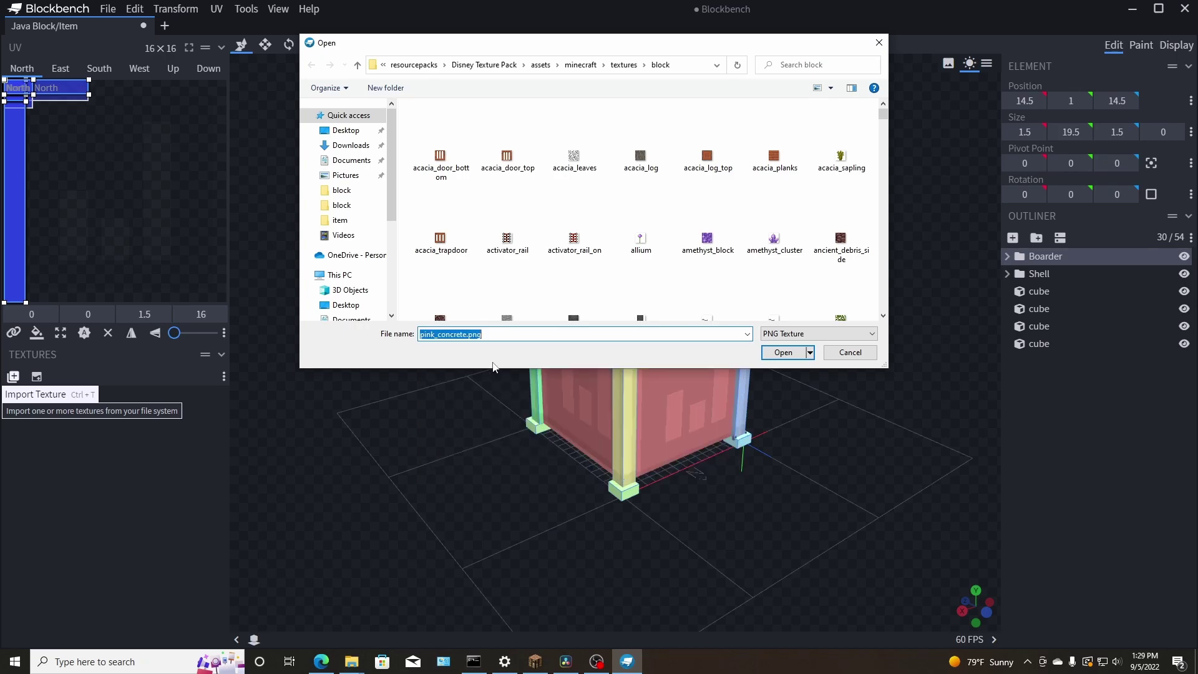
pyautogui.click(454, 370)
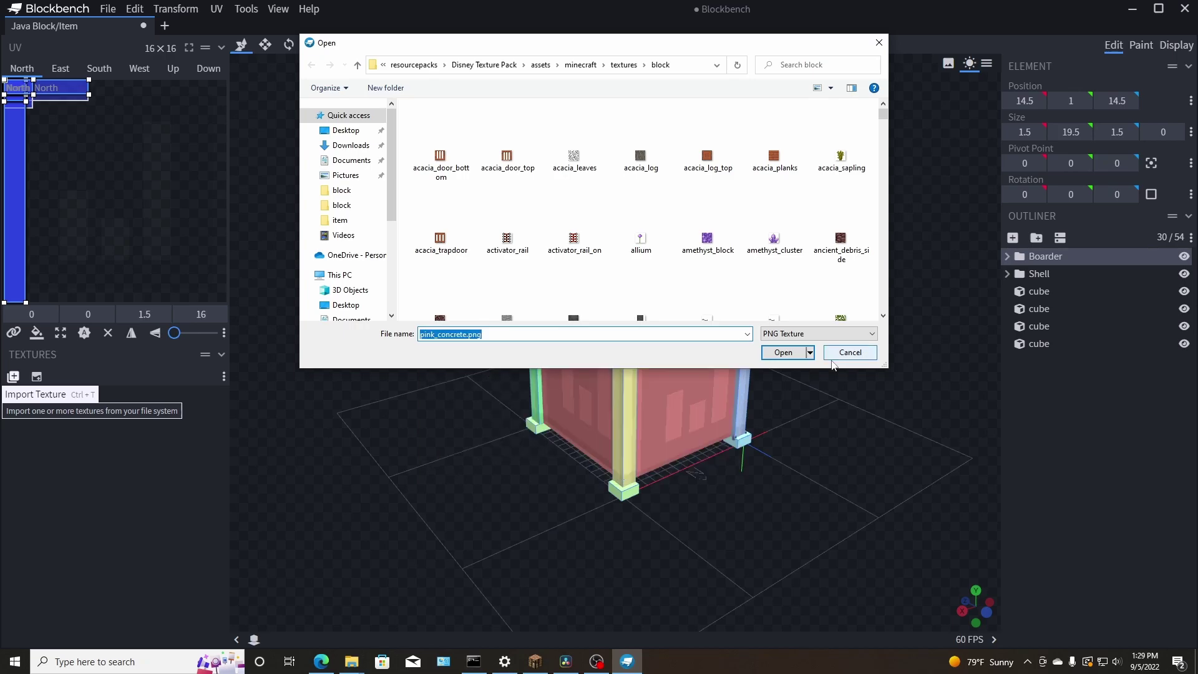
pyautogui.press('Return')
pyautogui.moveTo(20, 400); pyautogui.dragTo(1084, 253)
pyautogui.moveTo(917, 390); pyautogui.dragTo(802, 372)
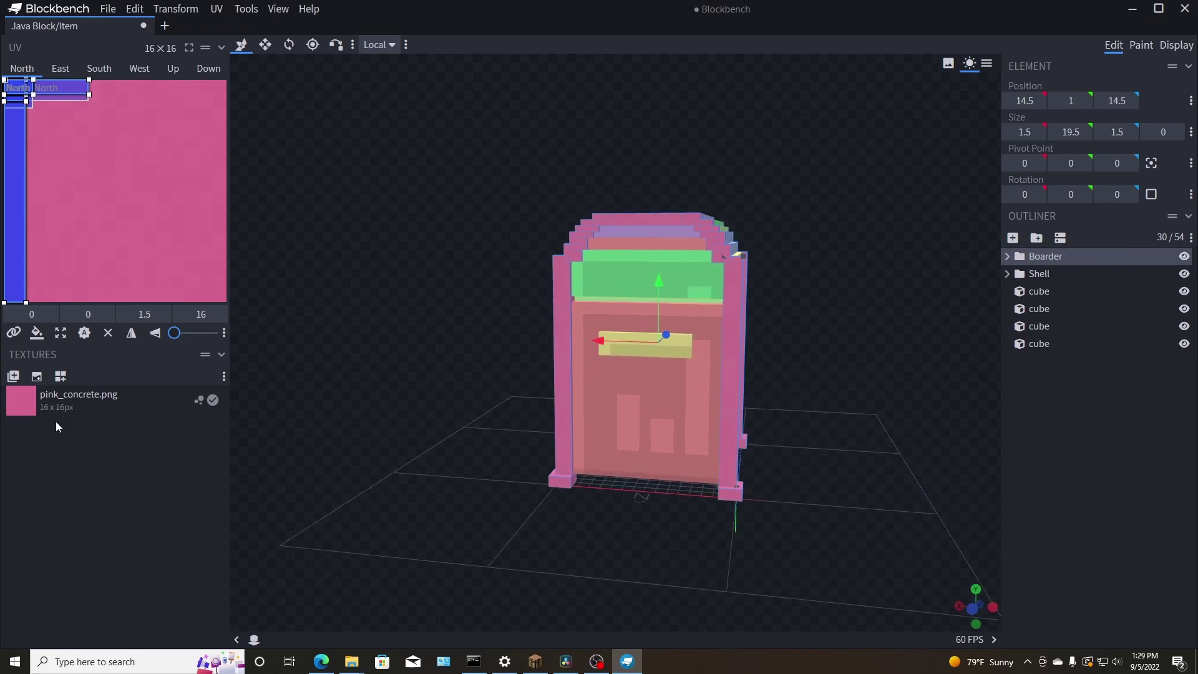
# Replace pink_concrete with pink_terracotta.png and apply it to the Boarder group.
pyautogui.rightClick(63, 401)
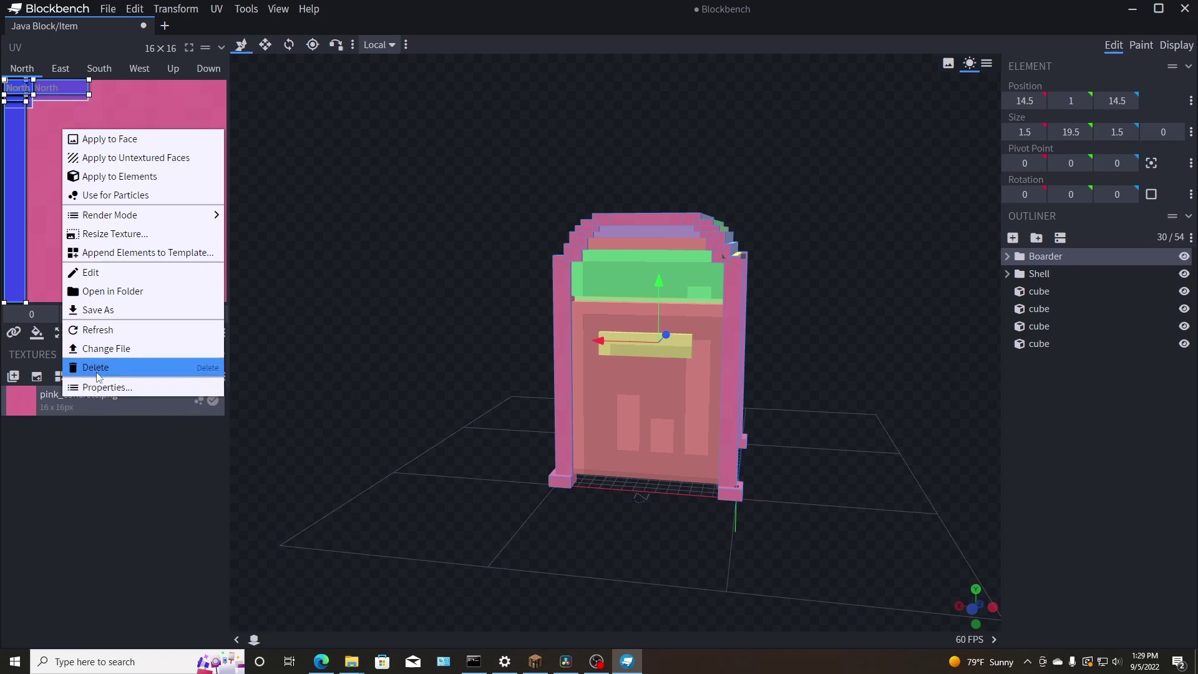
pyautogui.click(94, 367)
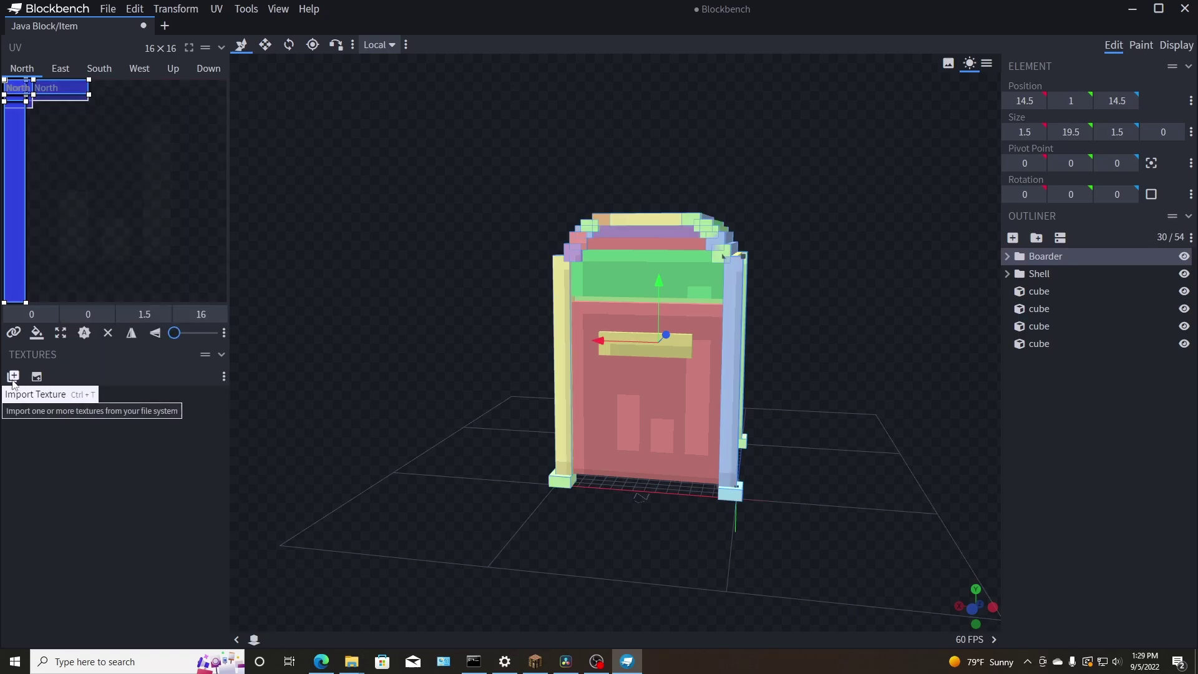
pyautogui.click(13, 377)
pyautogui.write('p')
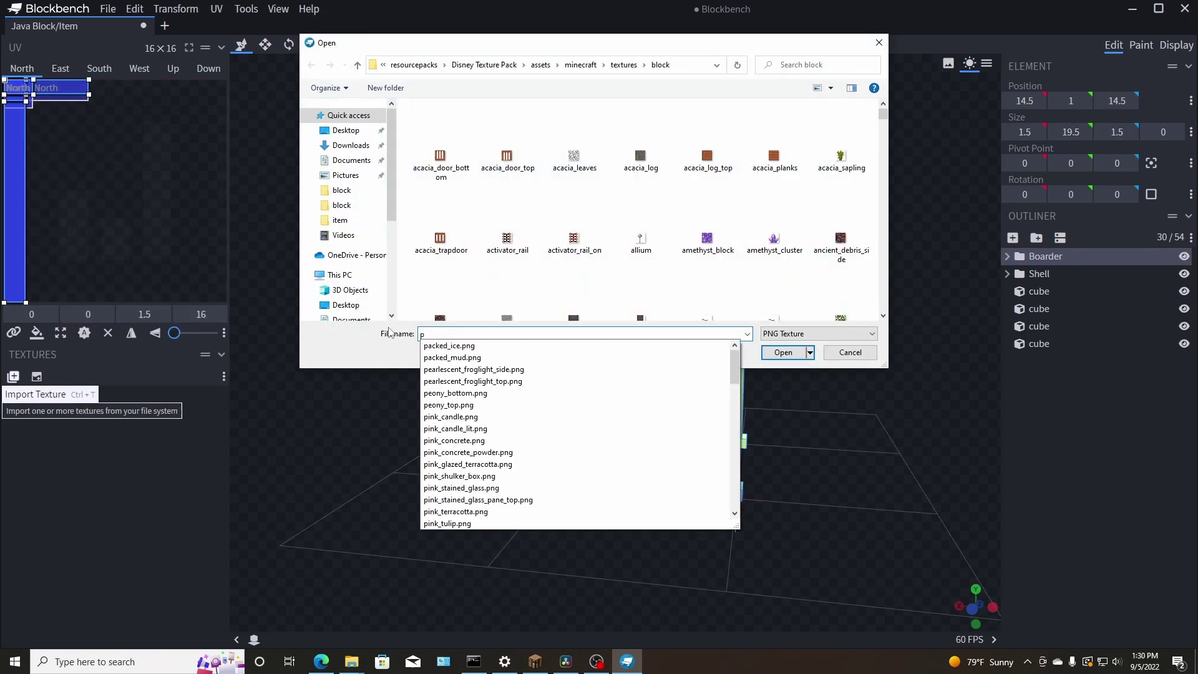
pyautogui.write('ink')
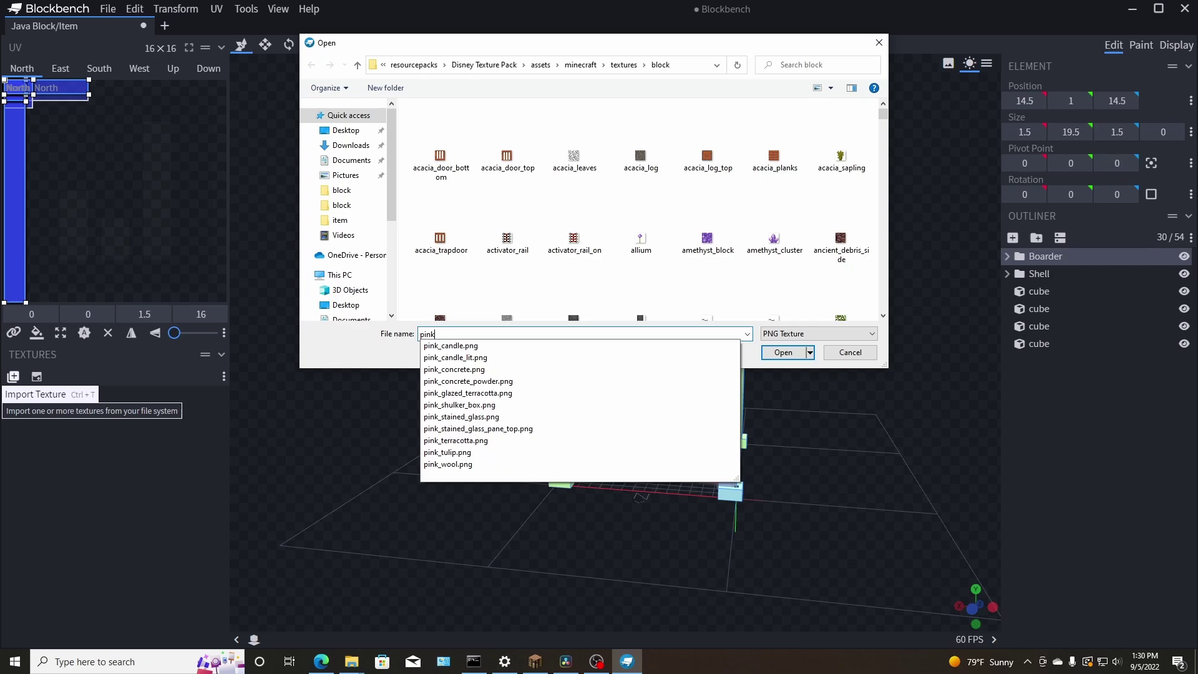
pyautogui.click(477, 440)
pyautogui.click(783, 352)
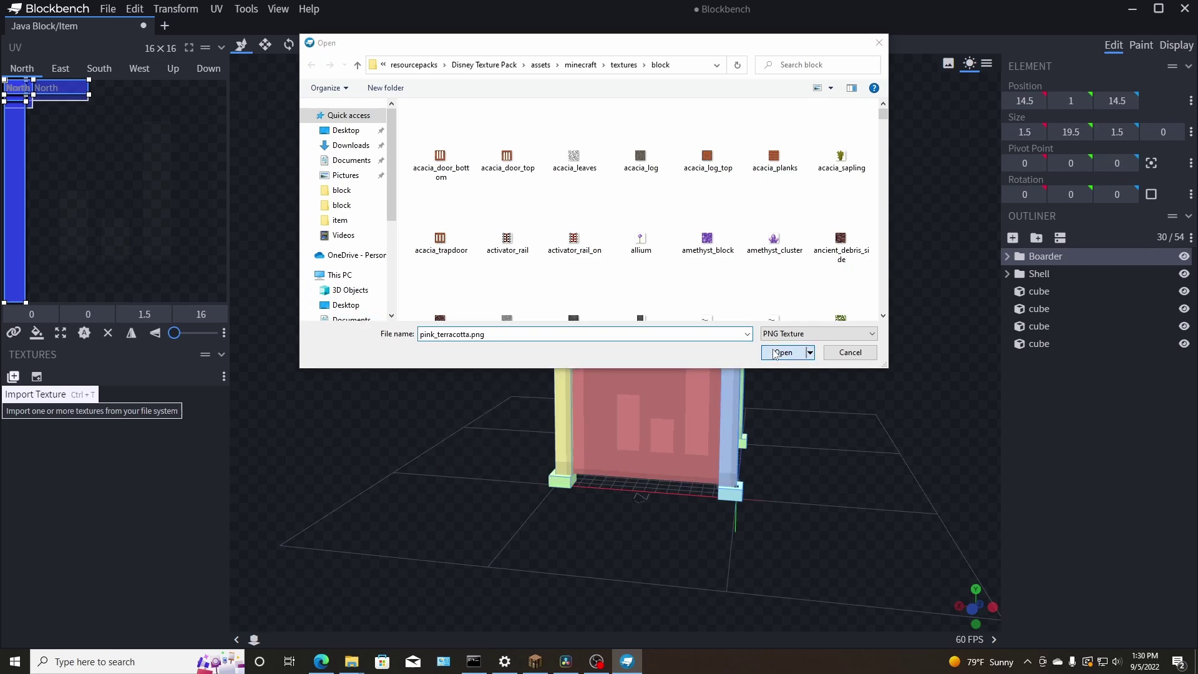
pyautogui.moveTo(75, 403); pyautogui.dragTo(410, 374)
pyautogui.moveTo(546, 371); pyautogui.dragTo(1084, 256)
# Hide and reshow the Shell parts to inspect the pink terracotta border.
pyautogui.moveTo(886, 364); pyautogui.dragTo(1065, 298)
pyautogui.click(1184, 274)
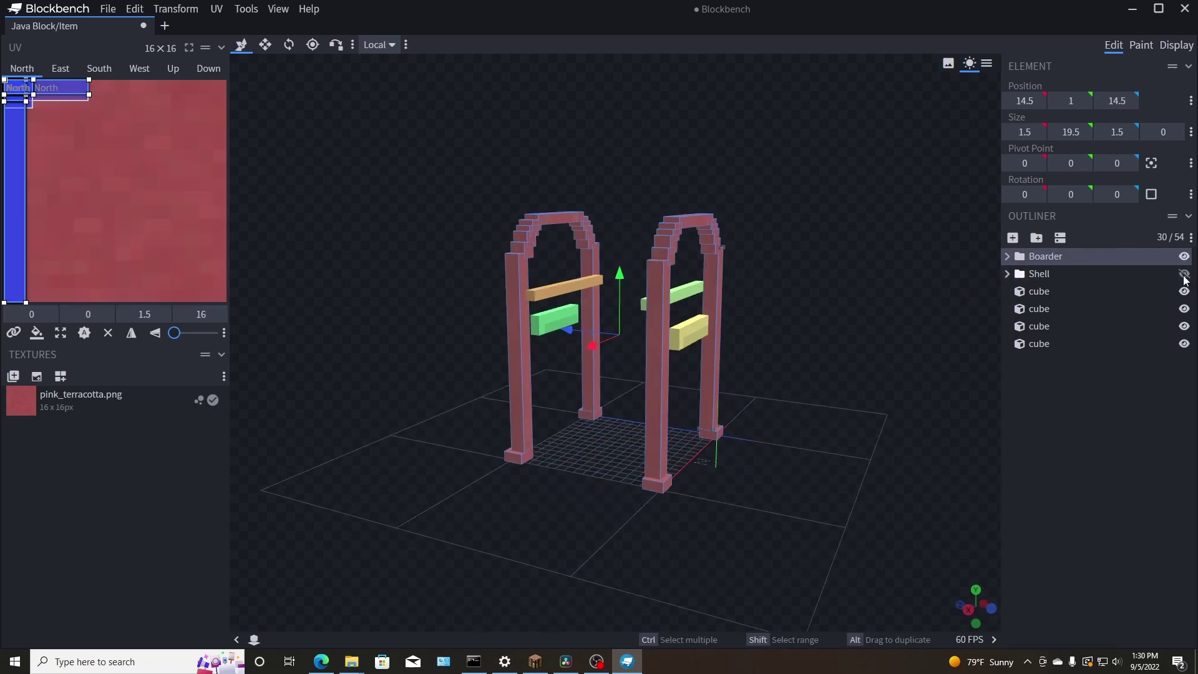
pyautogui.moveTo(887, 374); pyautogui.dragTo(714, 379)
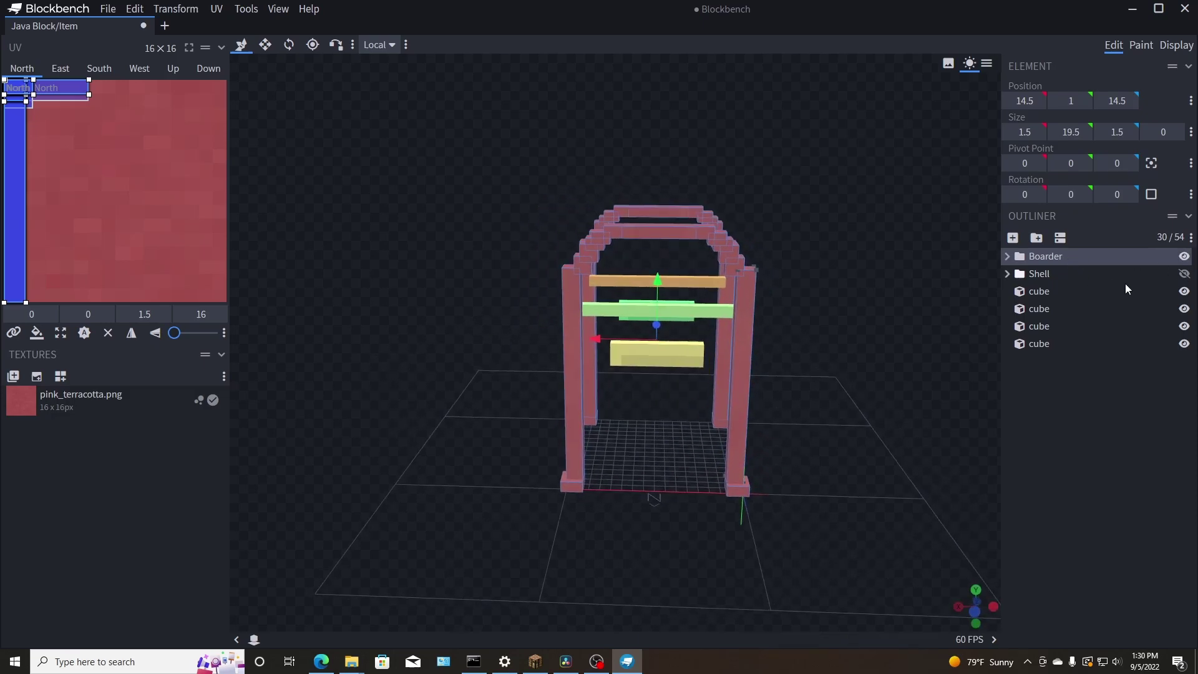
pyautogui.click(1185, 273)
pyautogui.moveTo(867, 369); pyautogui.dragTo(897, 362)
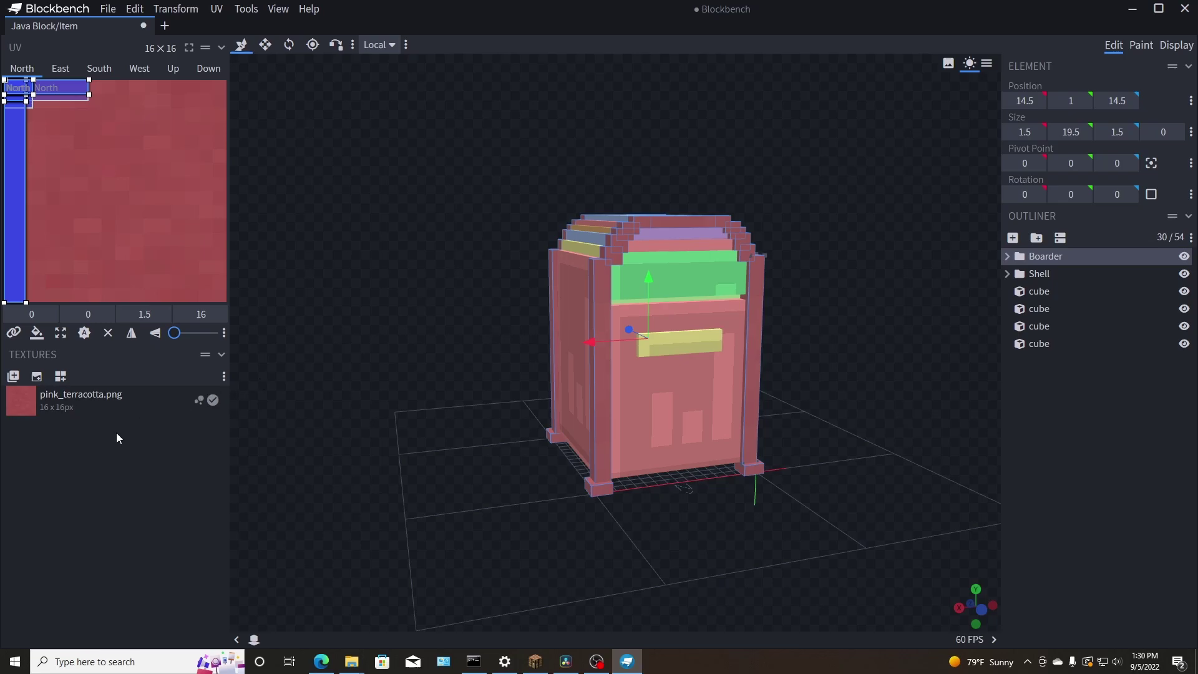
# Import white_terracotta.png, then delete it from the texture list.
pyautogui.click(13, 376)
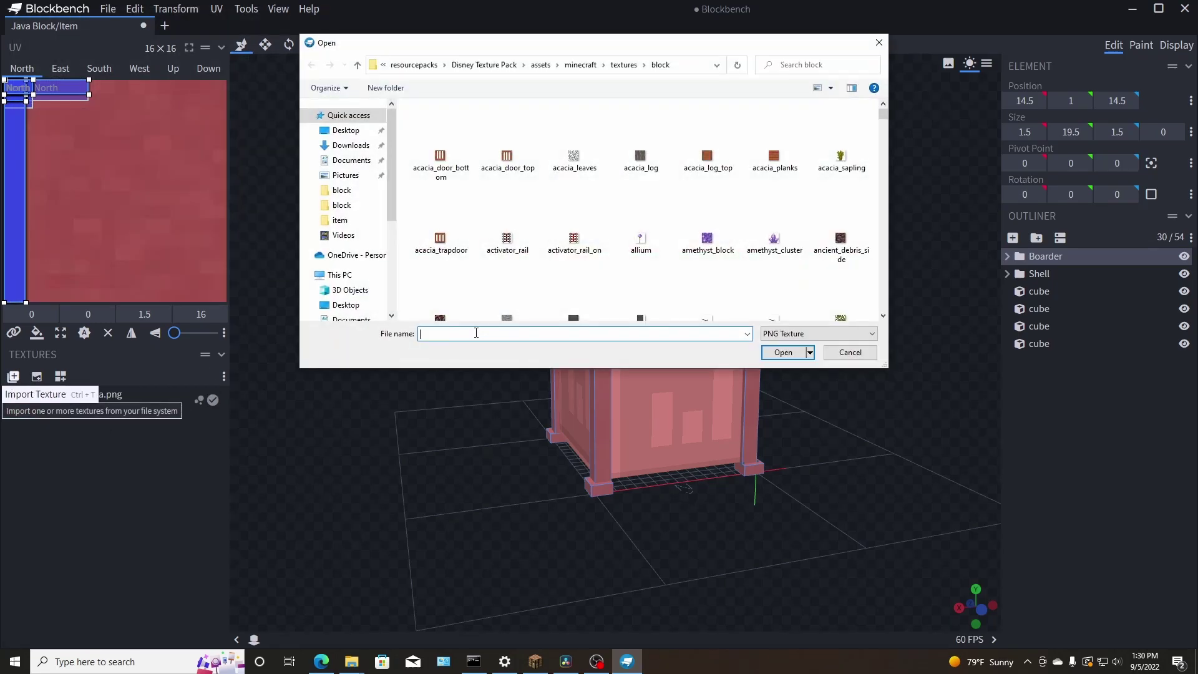
pyautogui.write('white')
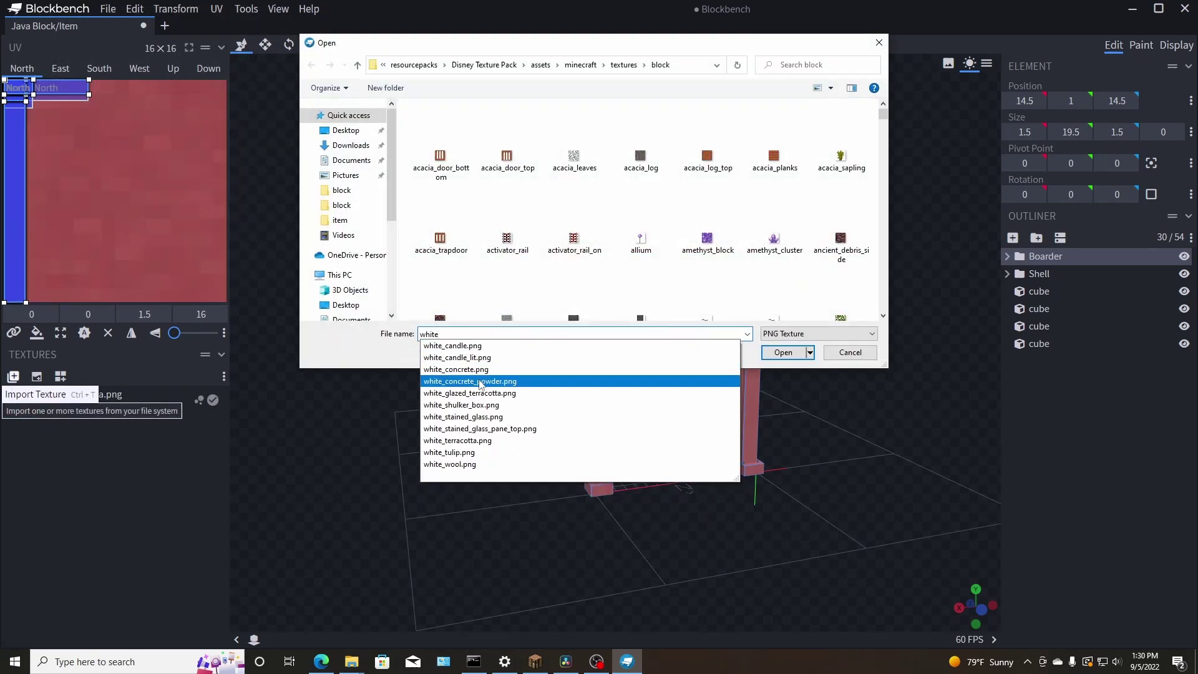
pyautogui.click(471, 441)
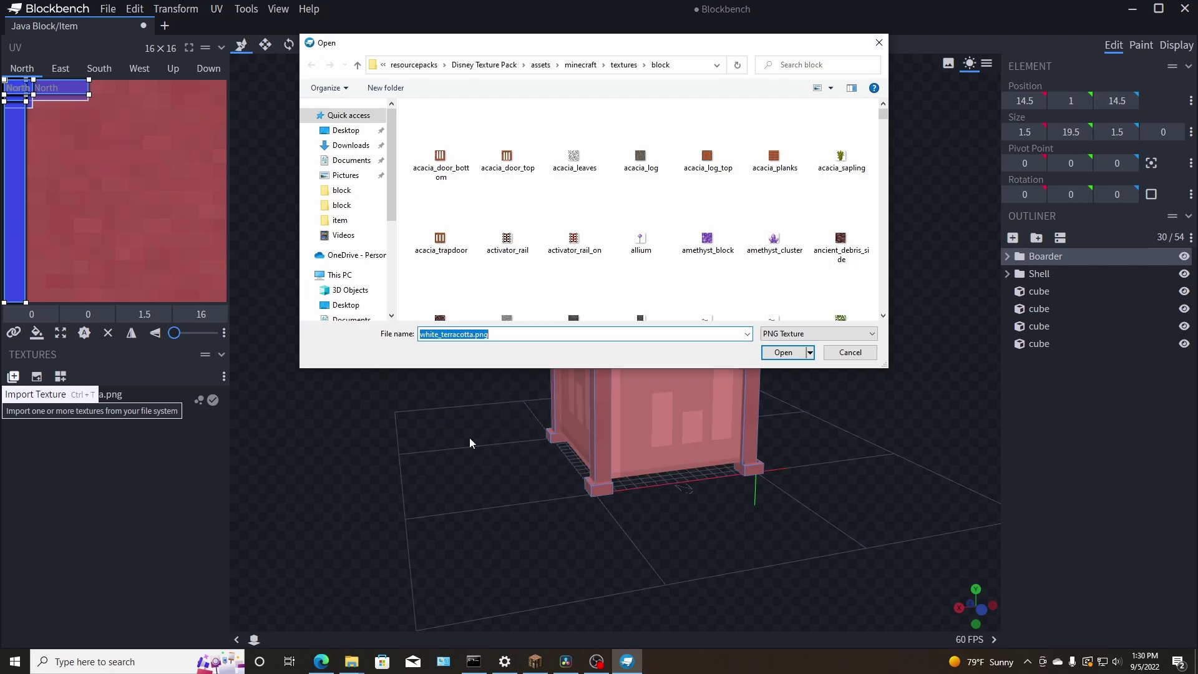
pyautogui.click(784, 352)
pyautogui.rightClick(141, 422)
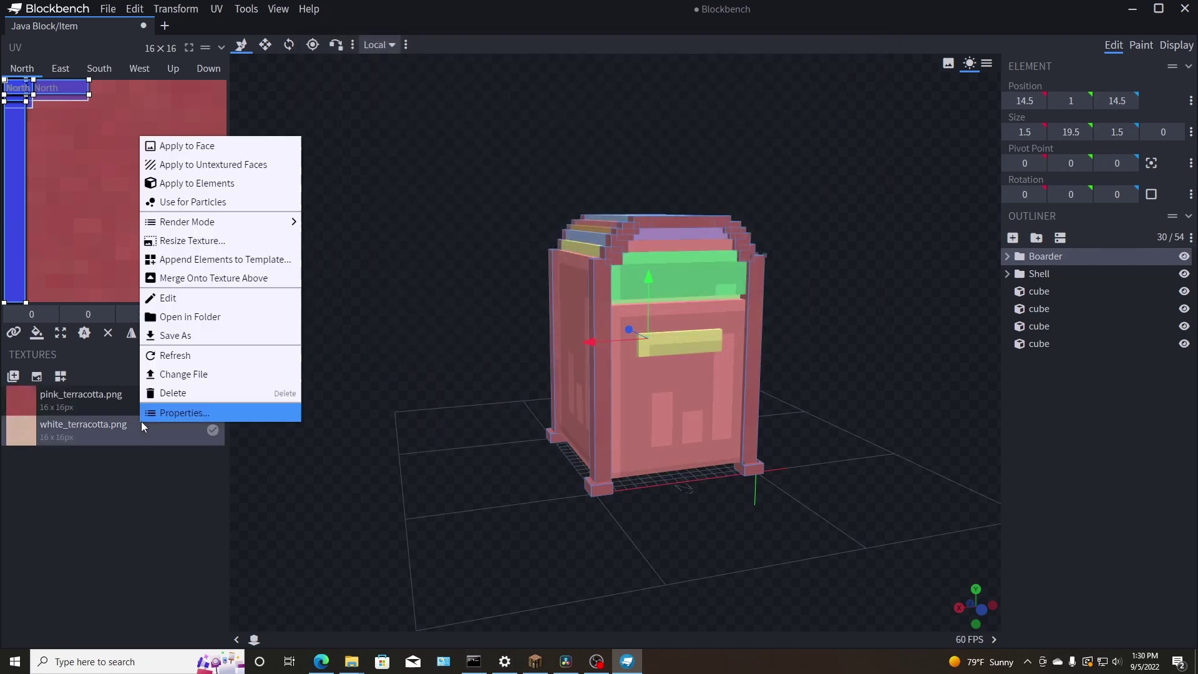
pyautogui.click(162, 393)
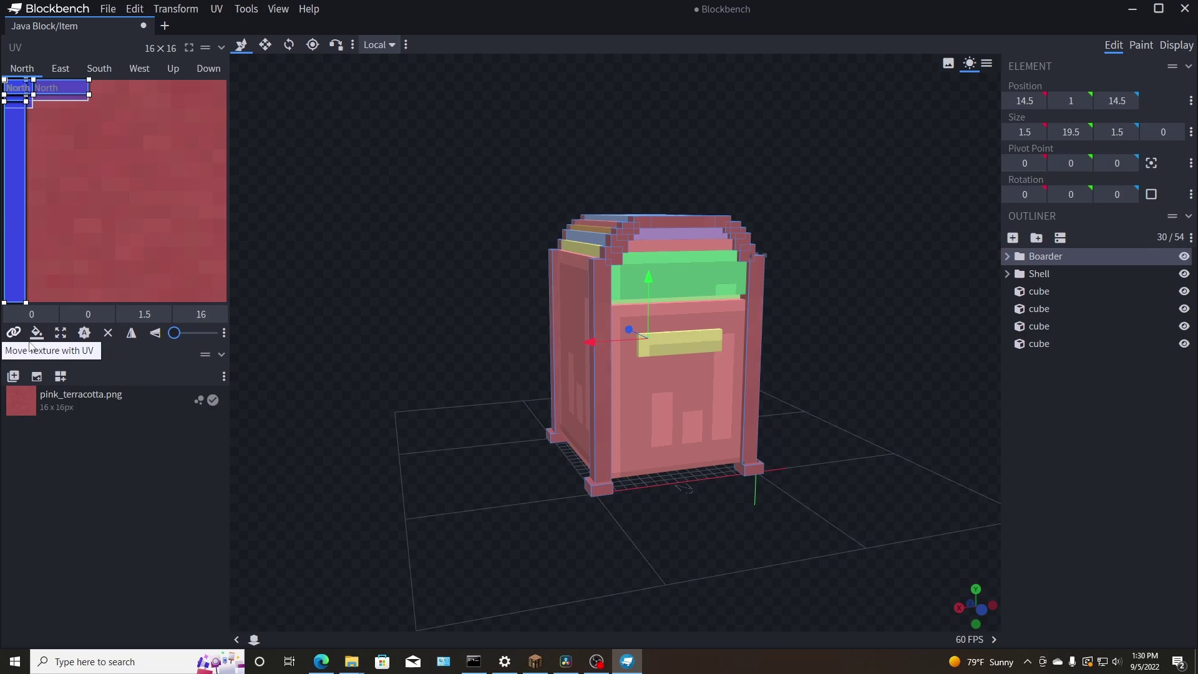
# Apply a newly imported white_concrete.png to the Shell group and place the reference photo beside the model.
pyautogui.click(13, 376)
pyautogui.write('white')
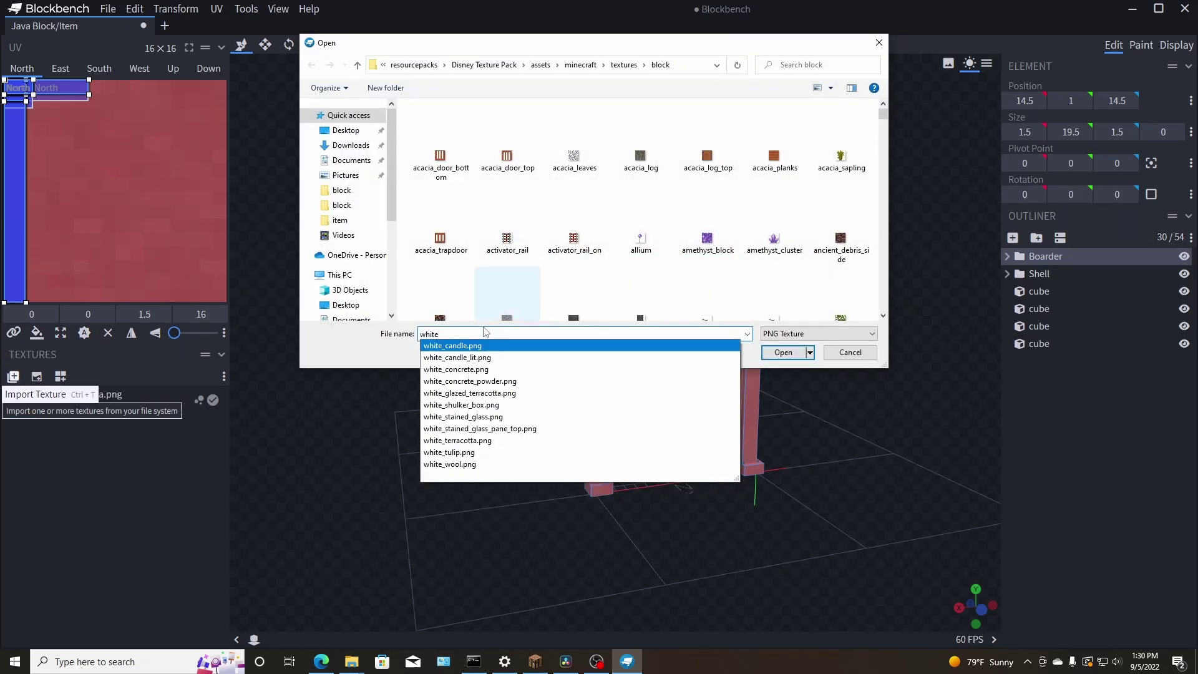
pyautogui.click(471, 369)
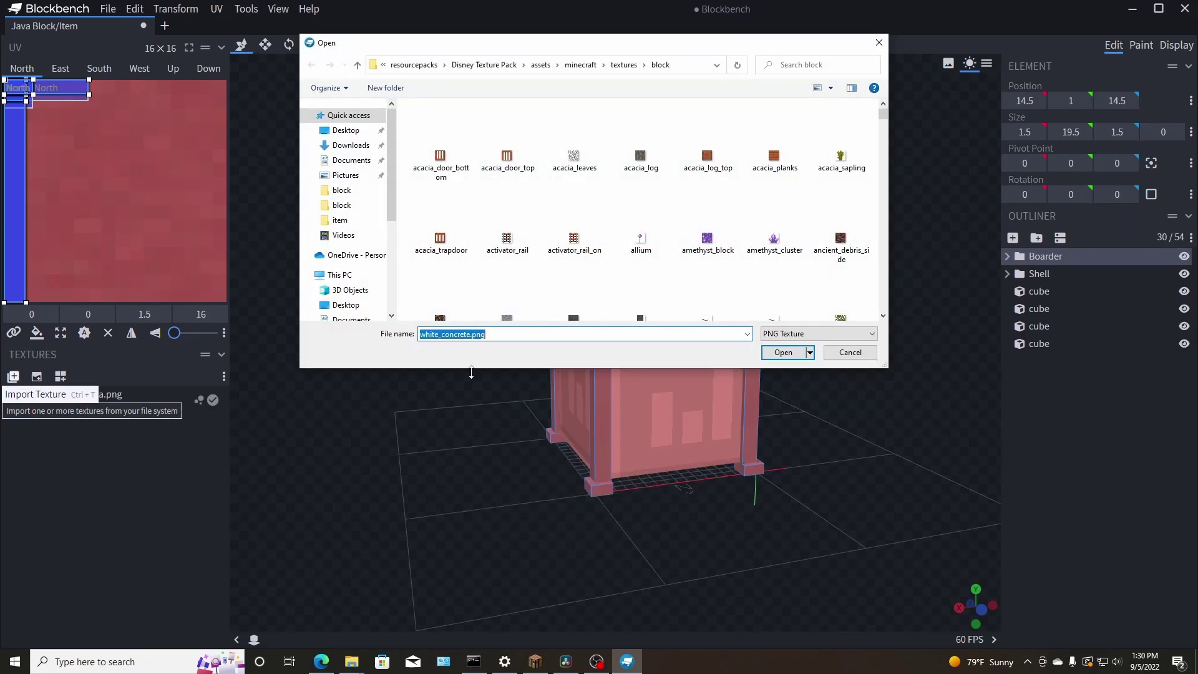
pyautogui.click(784, 353)
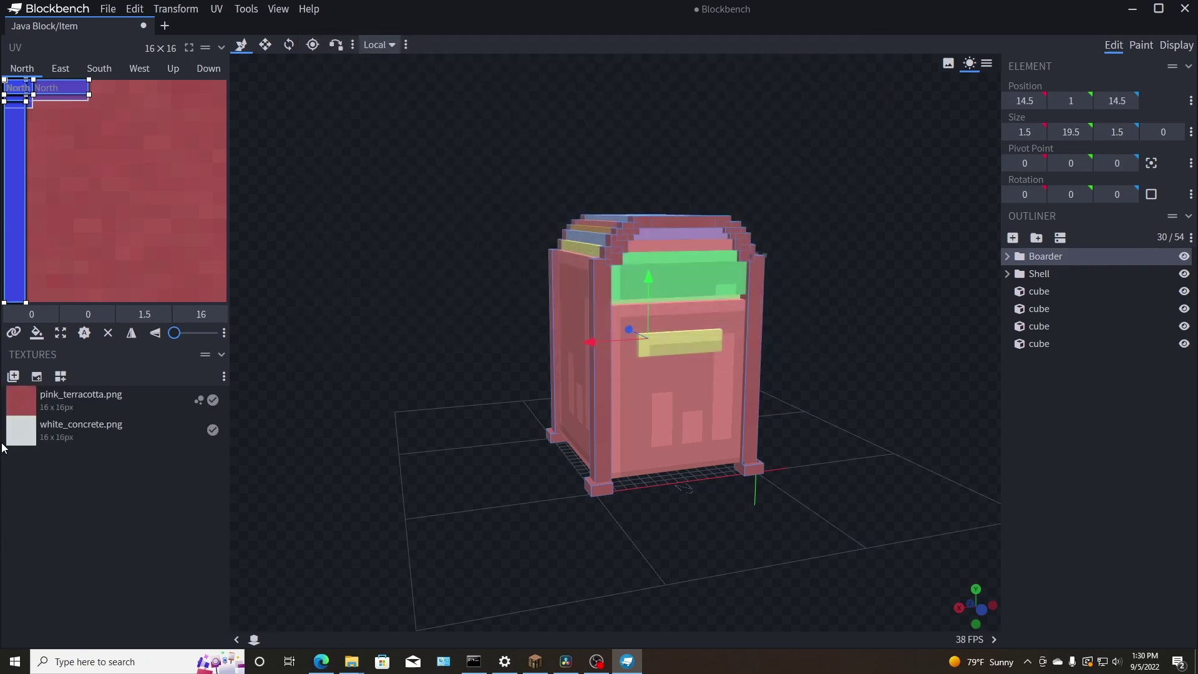
pyautogui.moveTo(949, 354); pyautogui.dragTo(1040, 274)
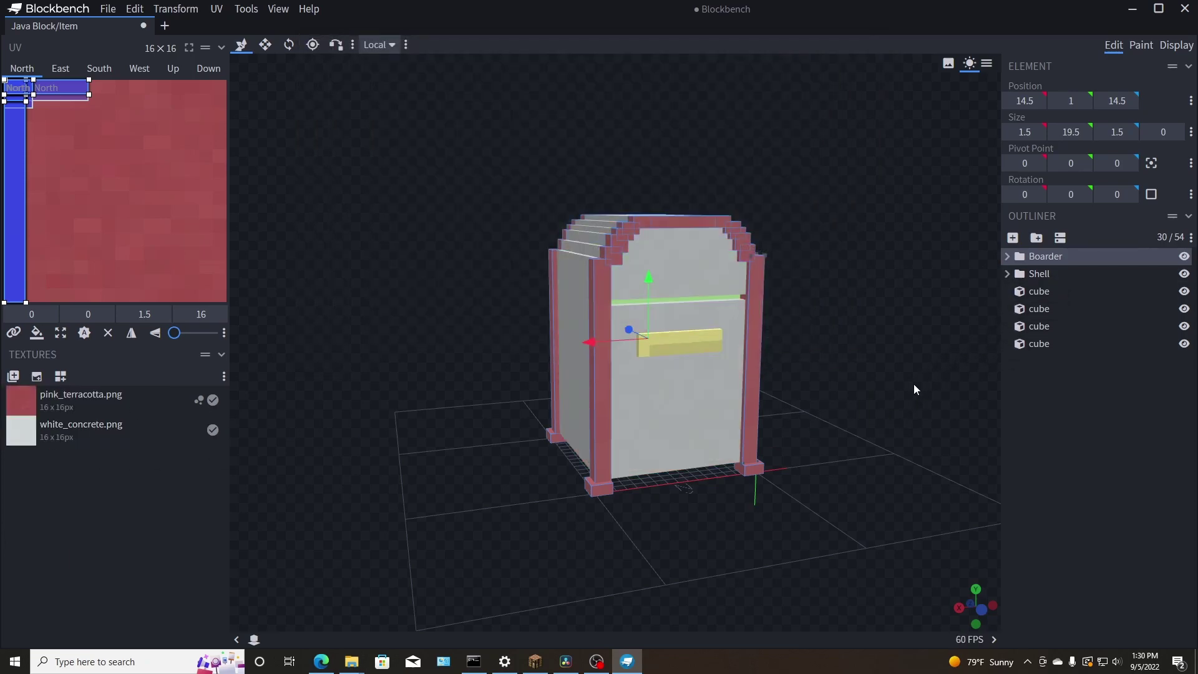
pyautogui.moveTo(913, 384); pyautogui.dragTo(645, 415)
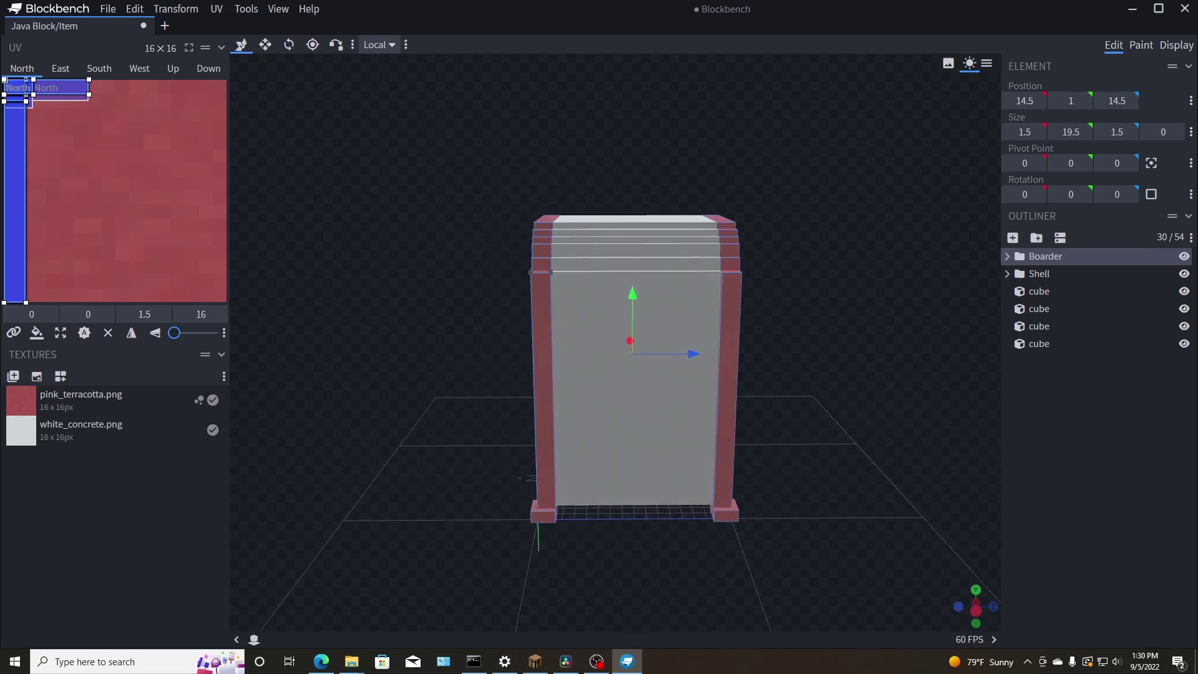
pyautogui.moveTo(0, 201); pyautogui.dragTo(771, 330)
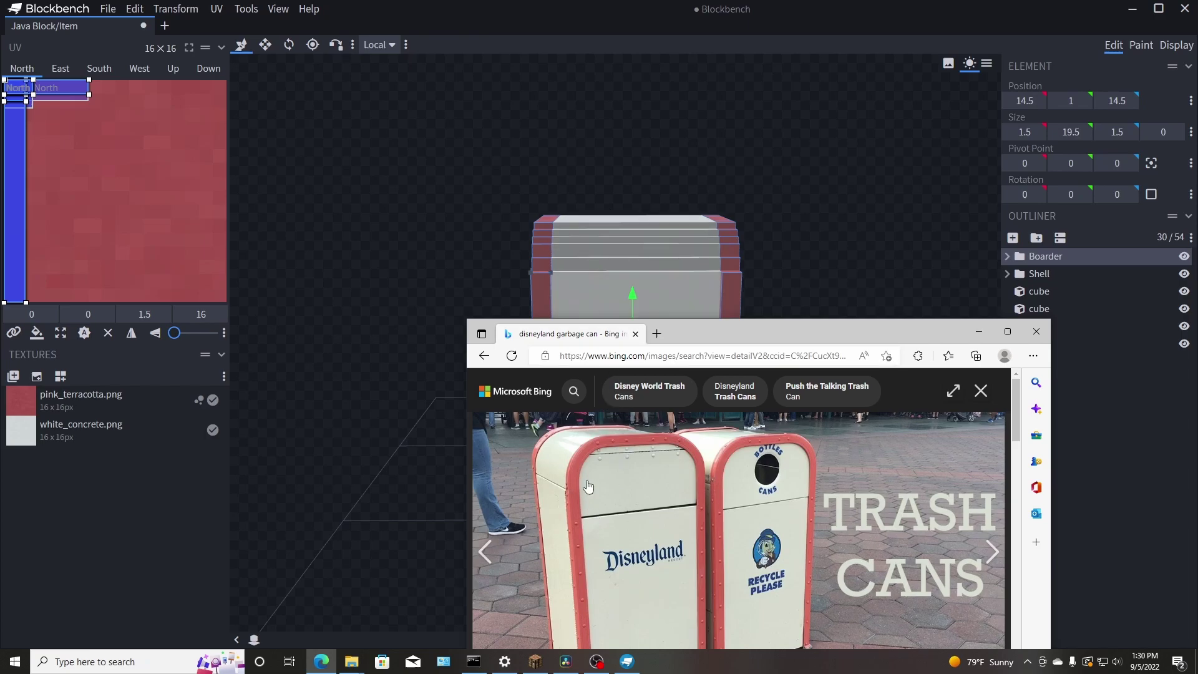
pyautogui.moveTo(888, 330); pyautogui.dragTo(0, 319)
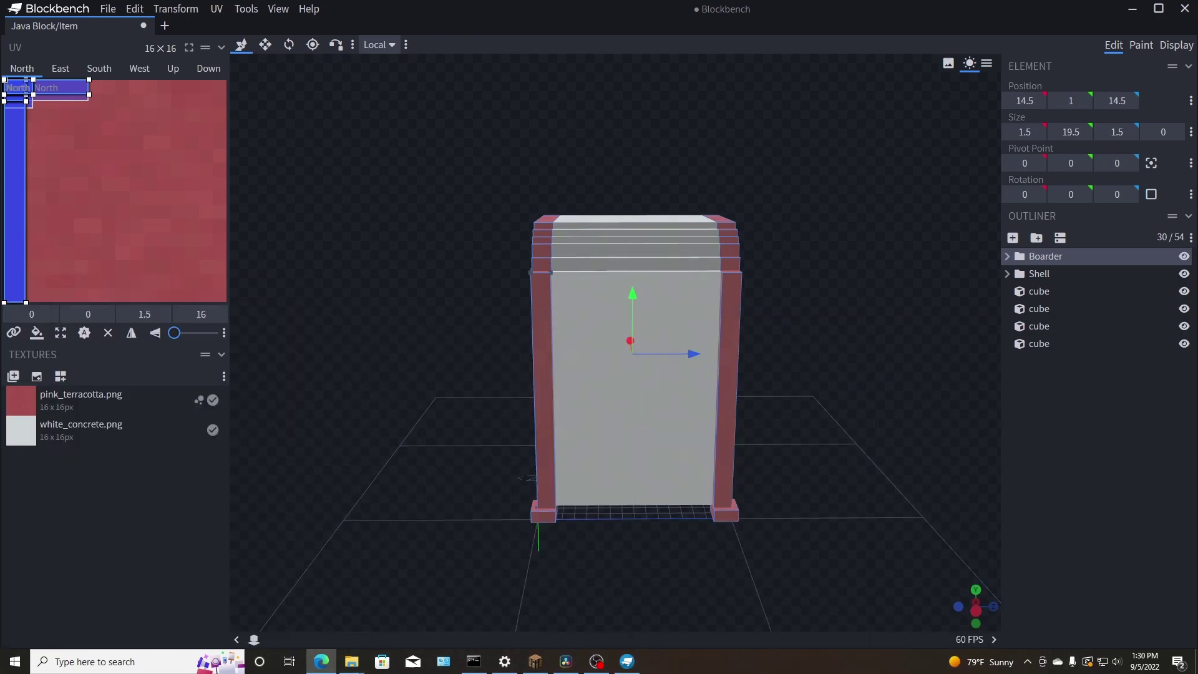
pyautogui.hotkey('alt', 'Tab')
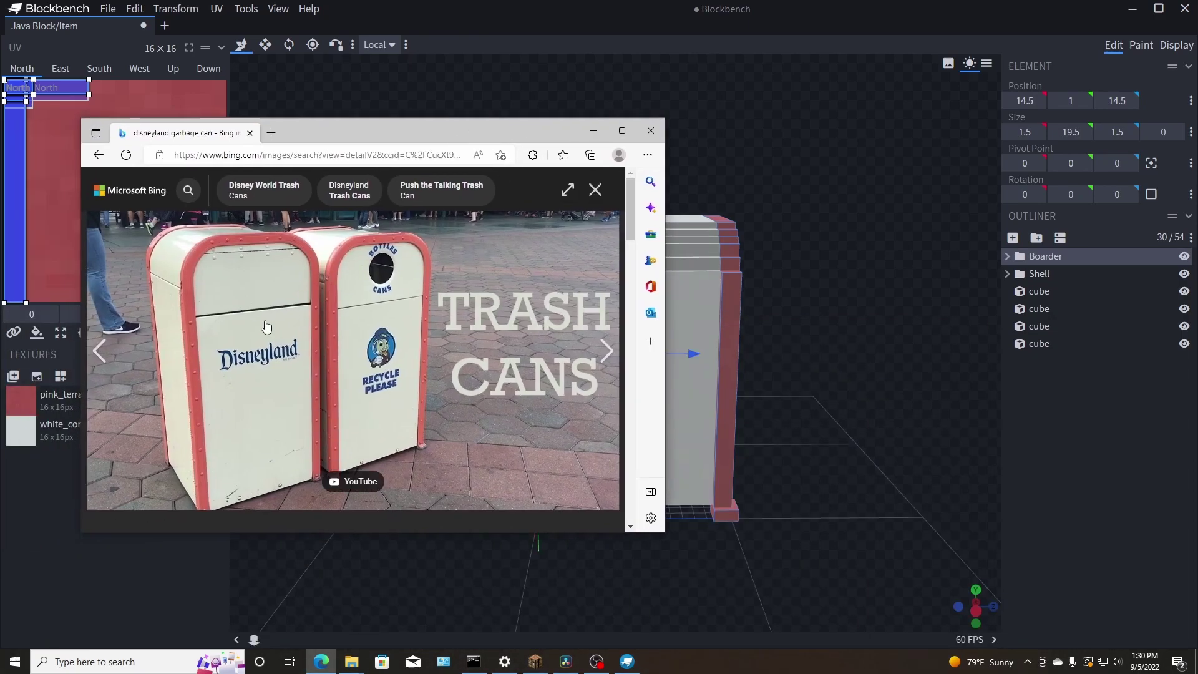
pyautogui.moveTo(888, 372); pyautogui.dragTo(757, 380)
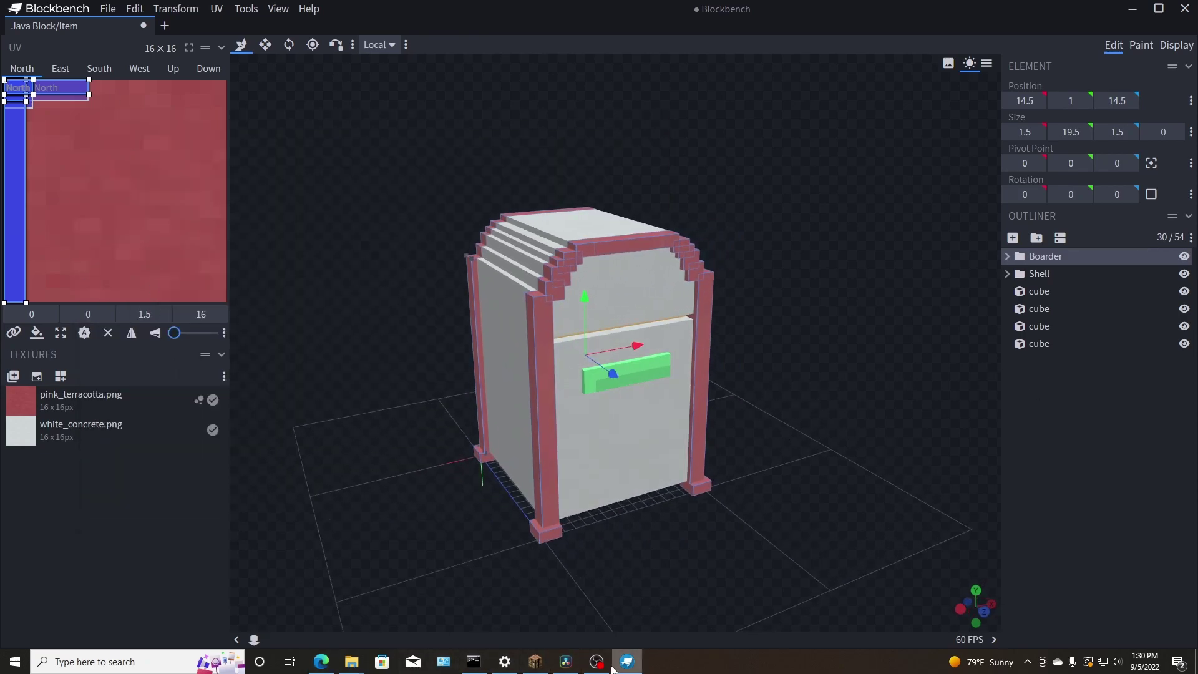
pyautogui.click(321, 662)
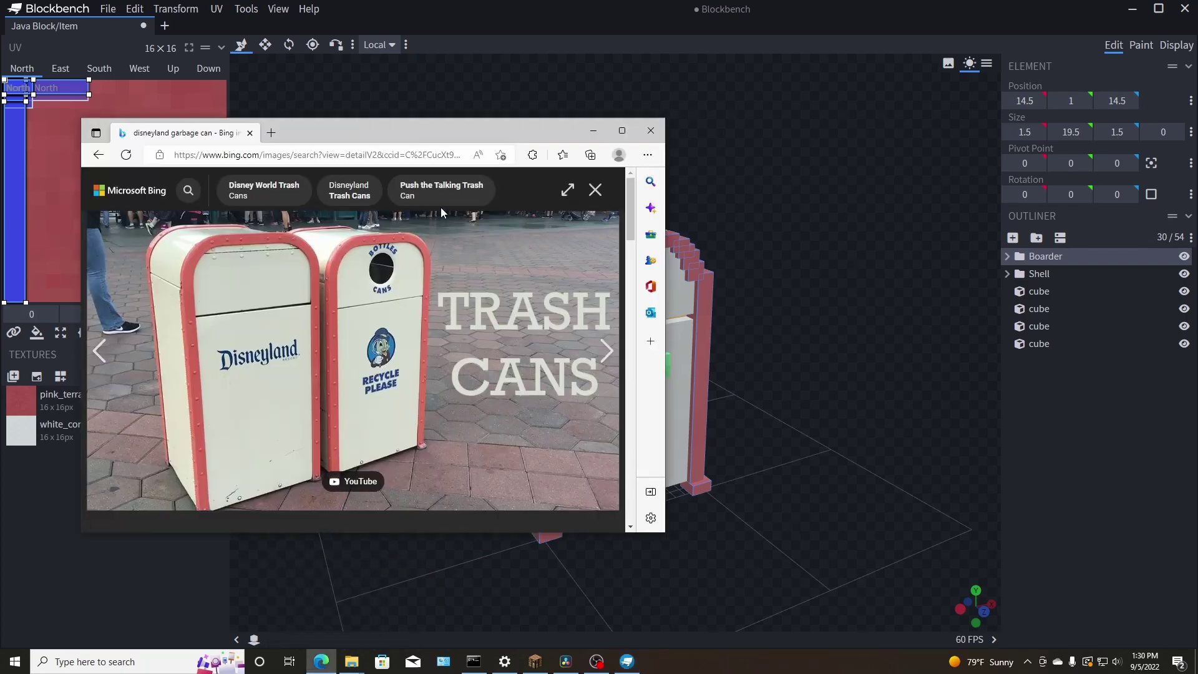
pyautogui.hotkey('alt', 'Tab')
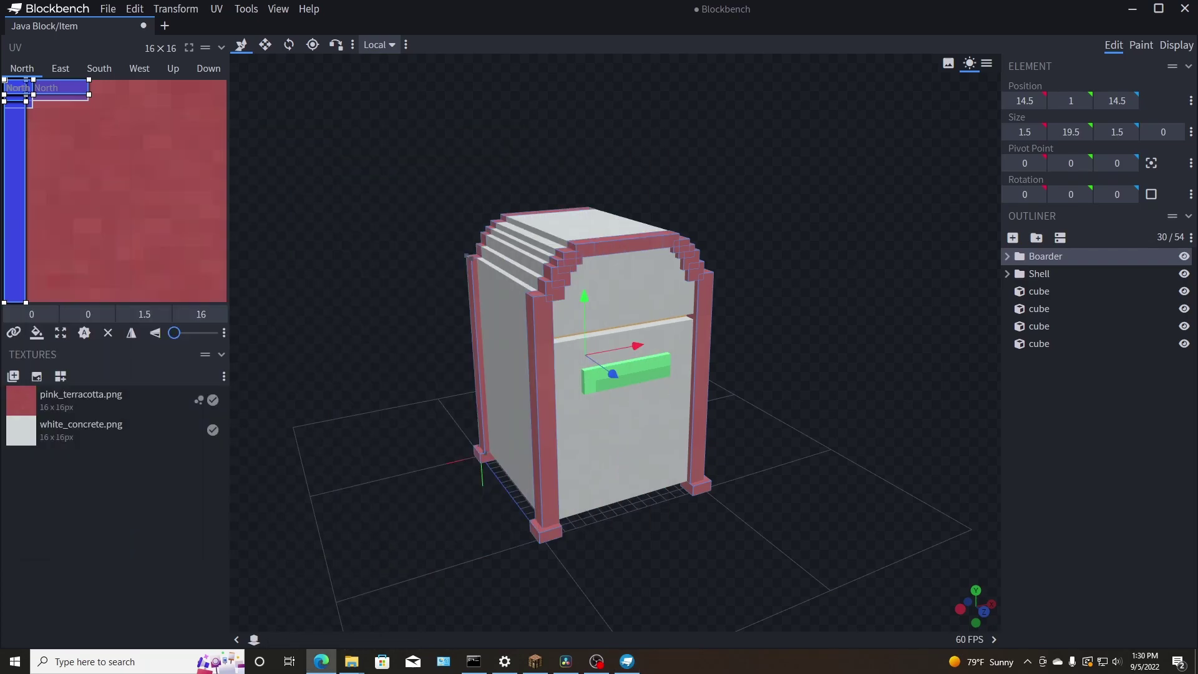
# Import blue_concrete.png and drag it onto a front cube.
pyautogui.moveTo(421, 468); pyautogui.dragTo(562, 391)
pyautogui.moveTo(762, 361)
pyautogui.mouseDown()
pyautogui.moveTo(751, 351)
pyautogui.moveTo(756, 363)
pyautogui.mouseUp()
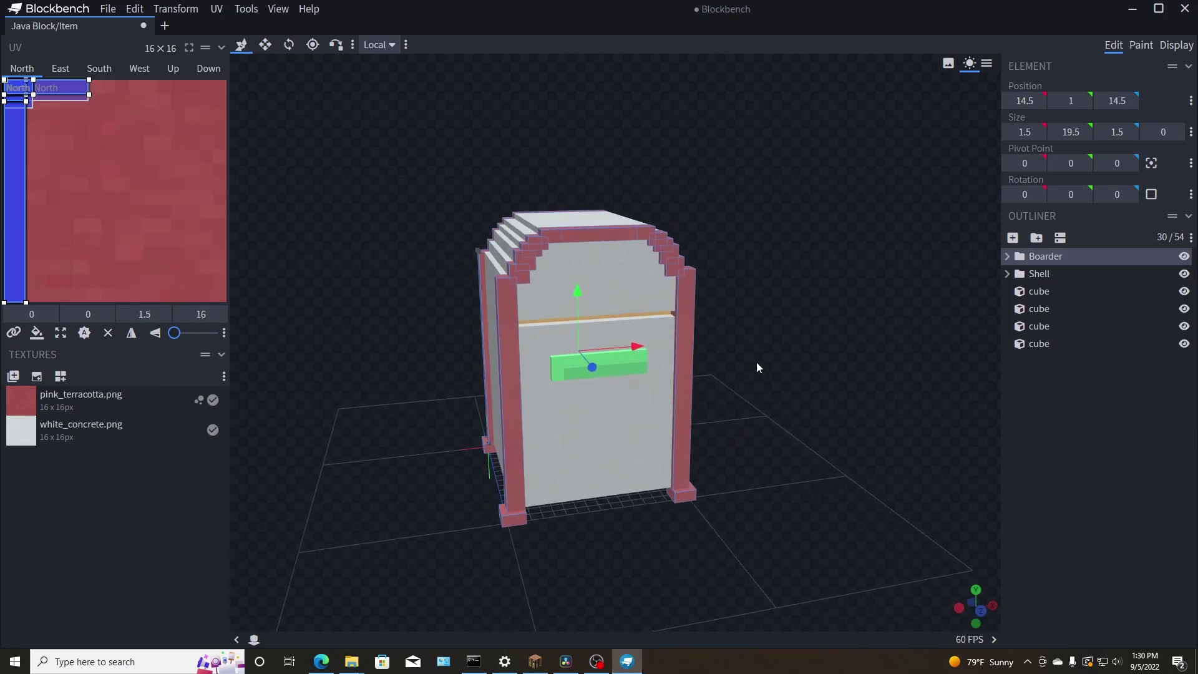
pyautogui.rightClick(110, 501)
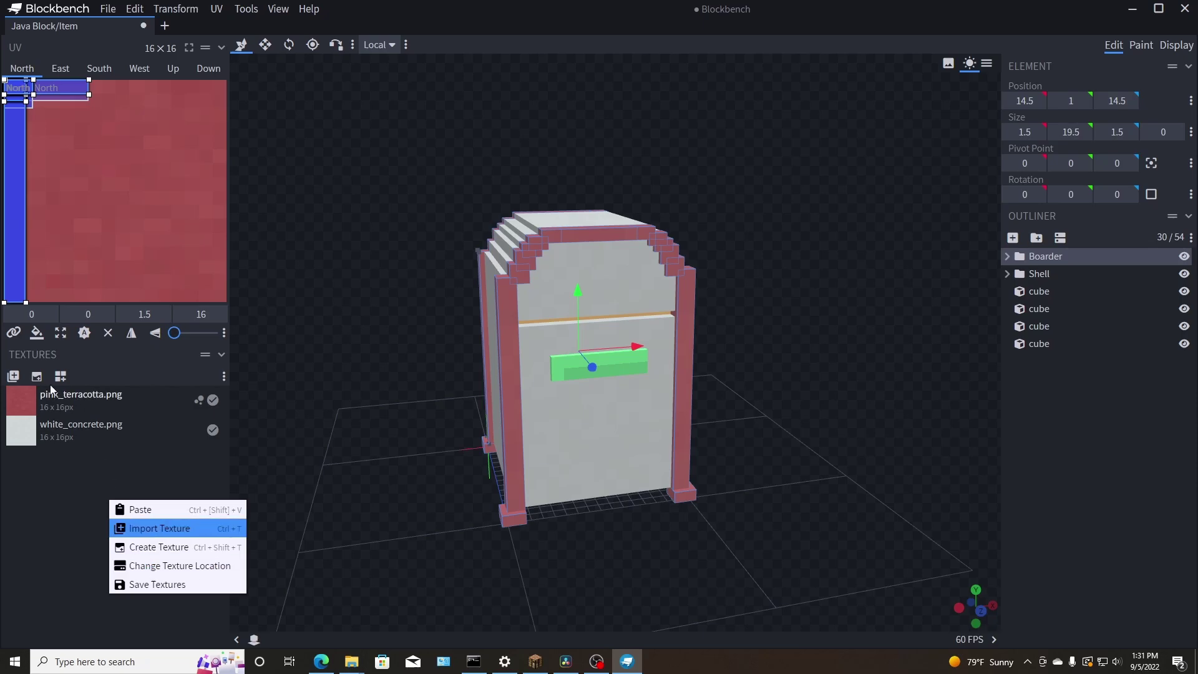
pyautogui.click(13, 375)
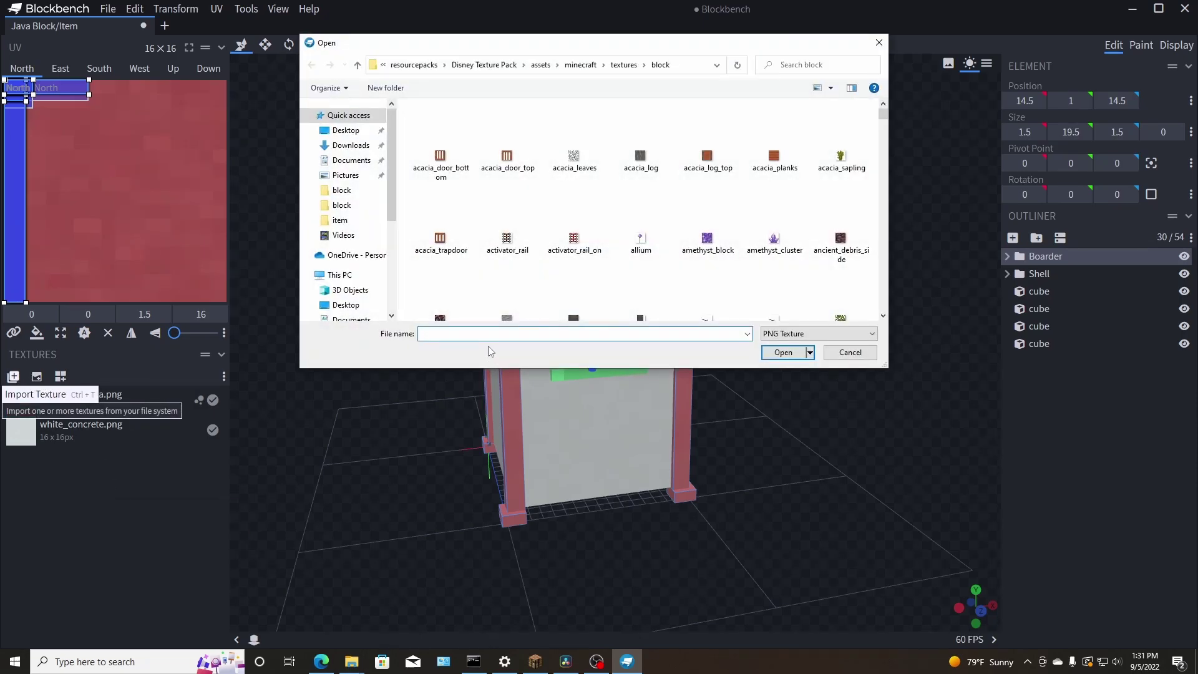
pyautogui.write('blue')
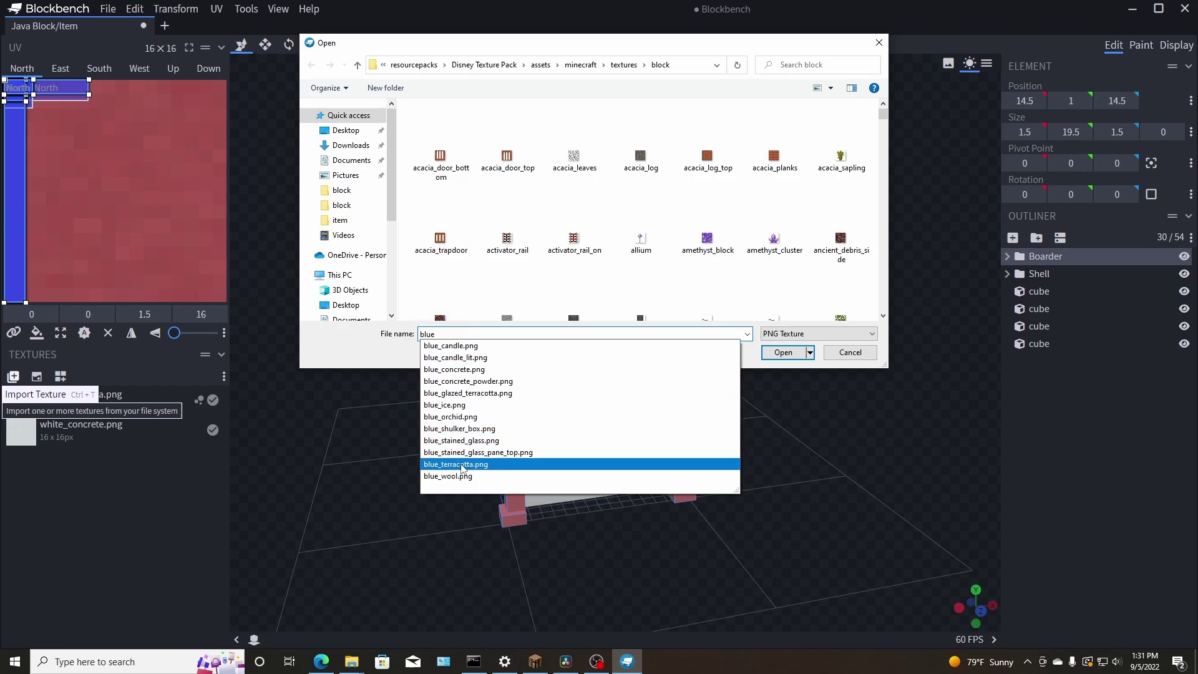
pyautogui.click(469, 370)
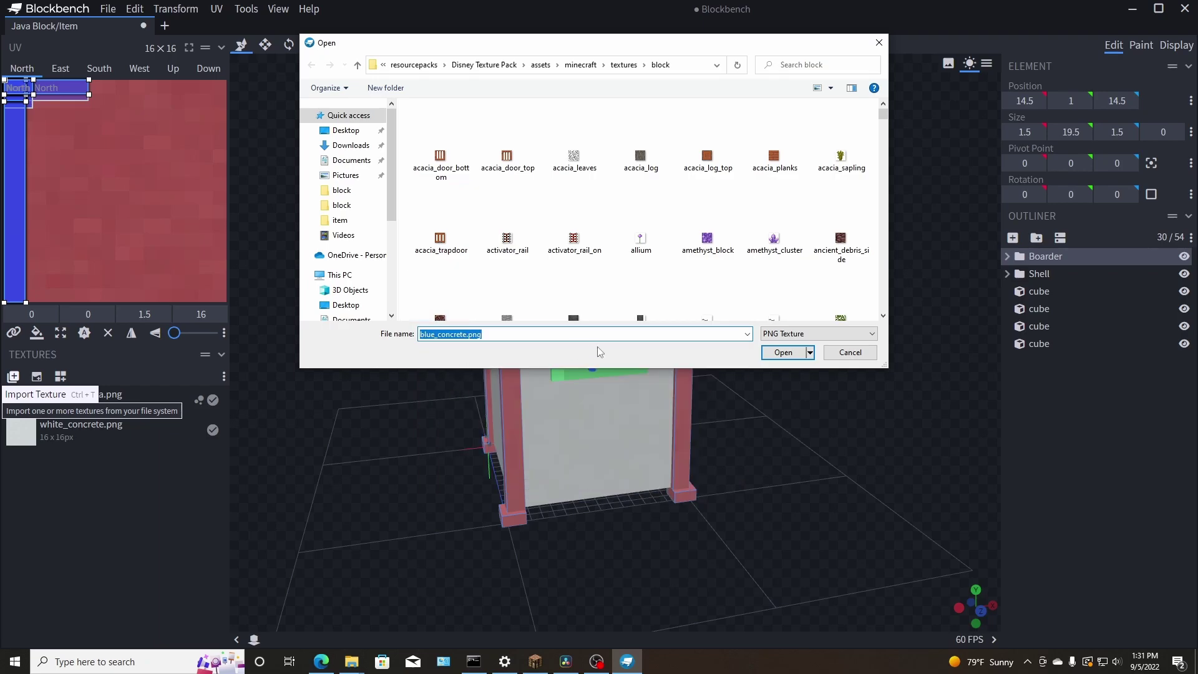
pyautogui.click(784, 353)
pyautogui.moveTo(22, 461); pyautogui.dragTo(593, 390)
# Apply the blue texture to the slot cubes on both fronts of the trash can.
pyautogui.click(625, 388)
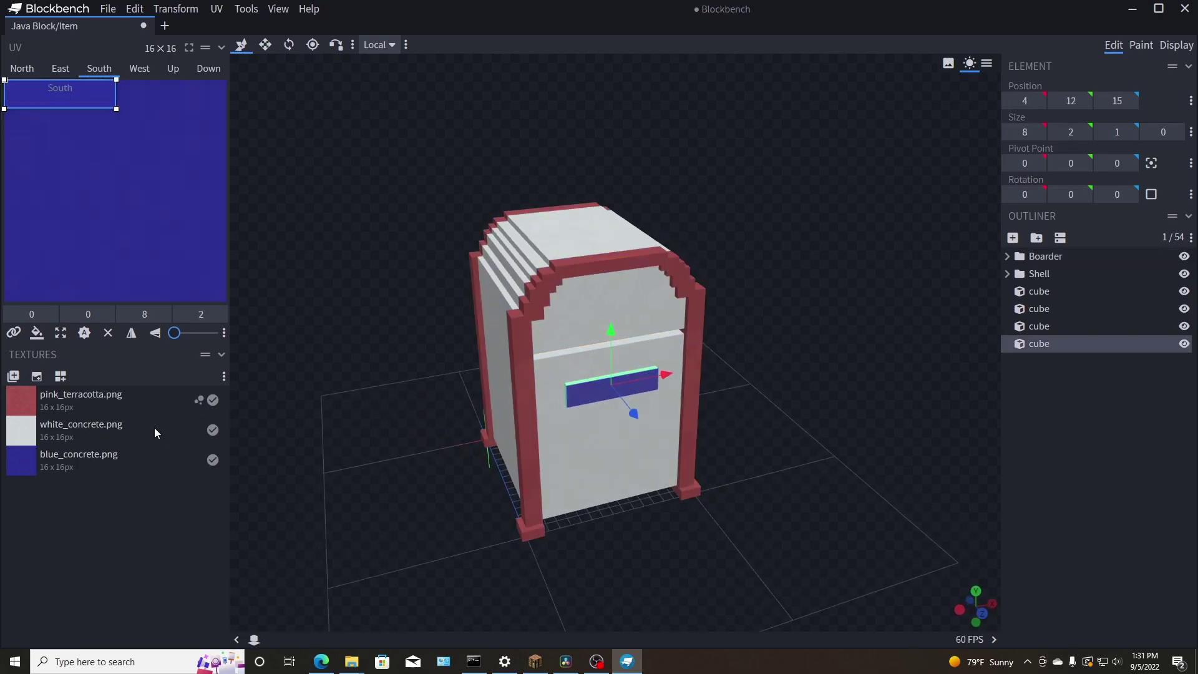
pyautogui.moveTo(1095, 346); pyautogui.dragTo(1096, 346)
pyautogui.moveTo(888, 415); pyautogui.dragTo(732, 336)
pyautogui.click(699, 338)
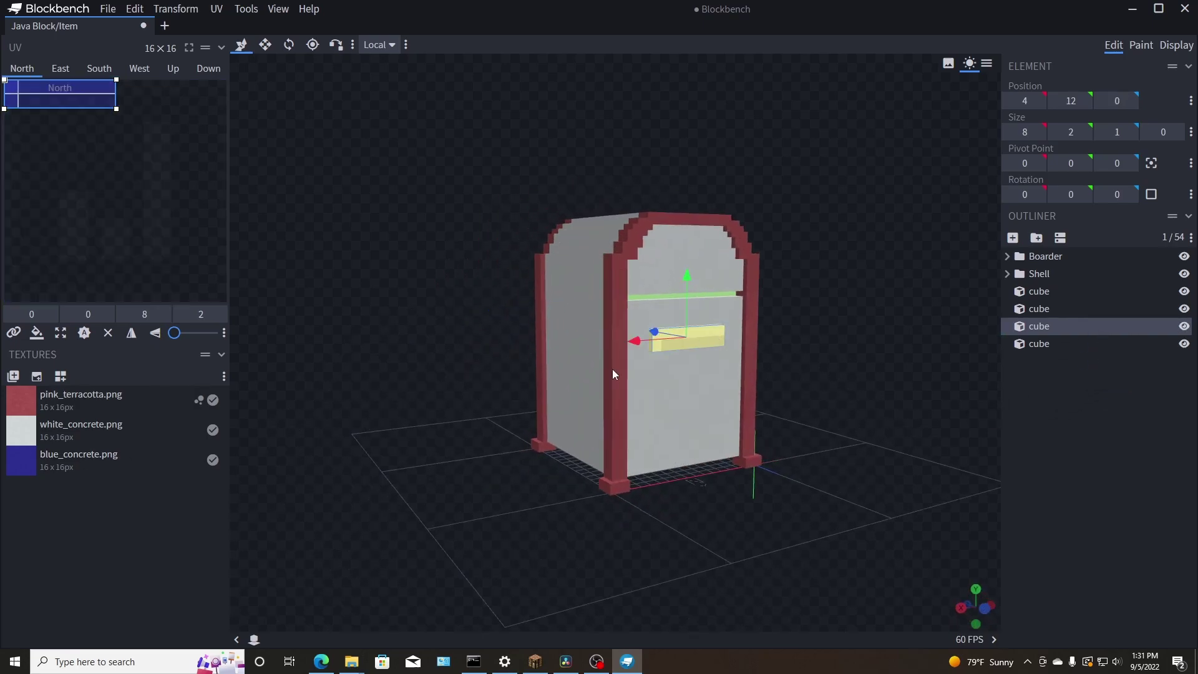
pyautogui.moveTo(1035, 332); pyautogui.dragTo(1036, 331)
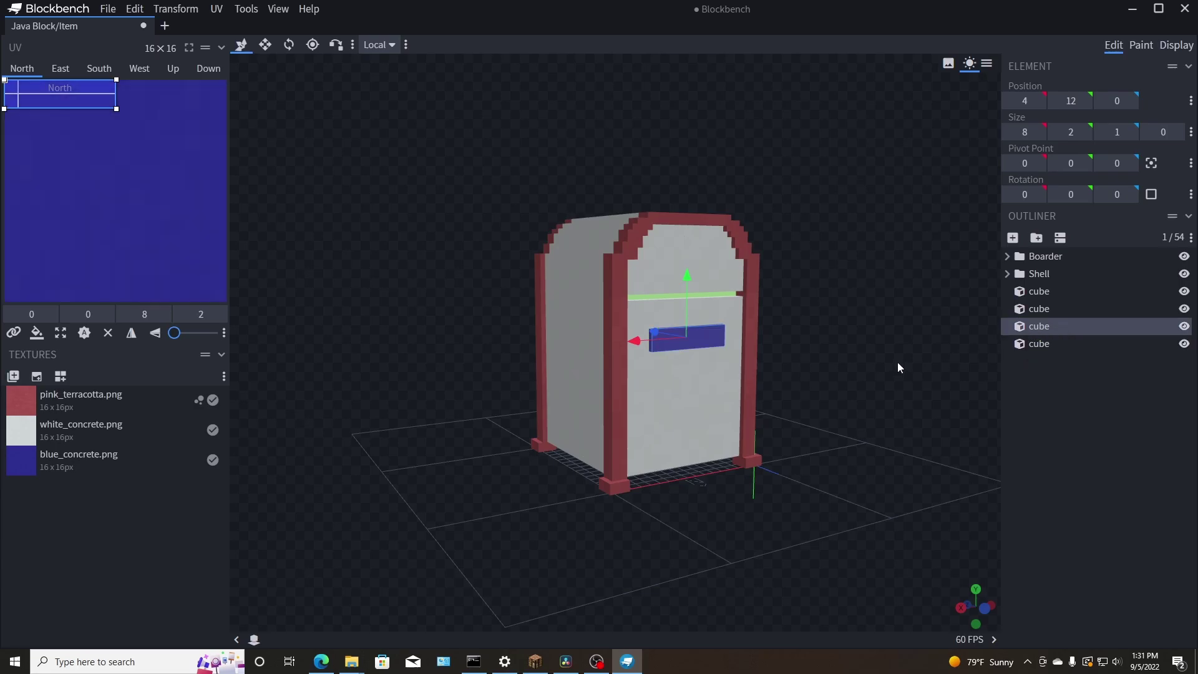
pyautogui.moveTo(898, 362); pyautogui.dragTo(759, 402)
pyautogui.scroll(5, 667, 403)
pyautogui.moveTo(889, 486); pyautogui.dragTo(922, 463)
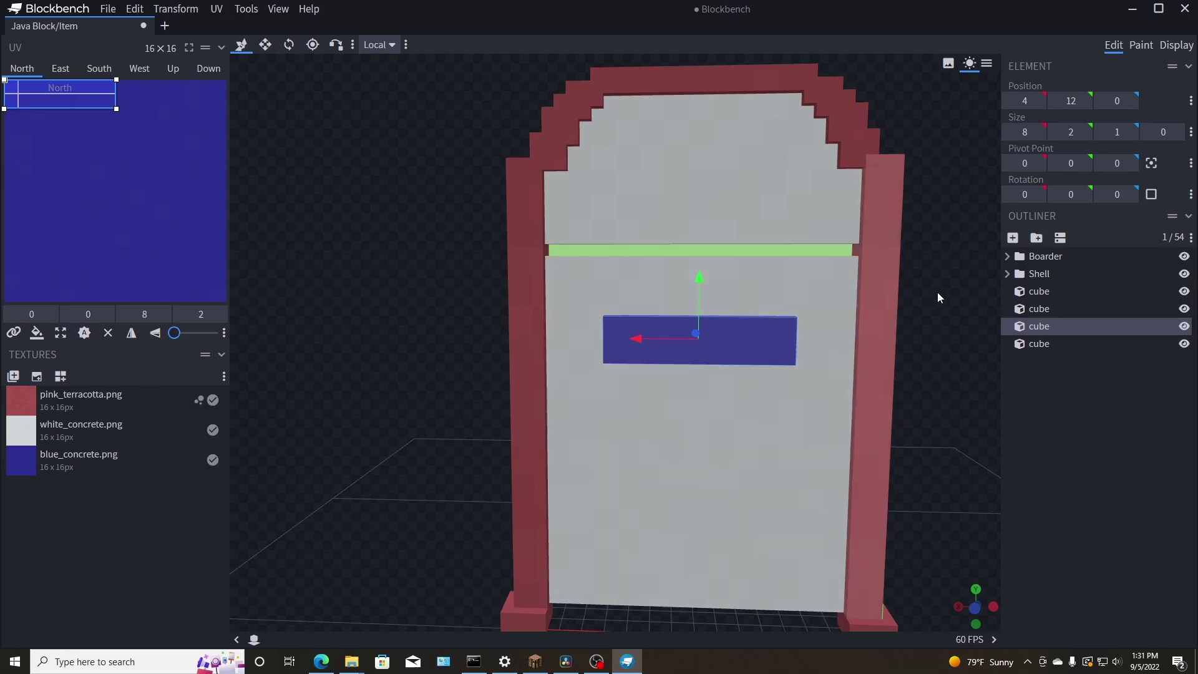
pyautogui.moveTo(939, 297); pyautogui.dragTo(868, 303)
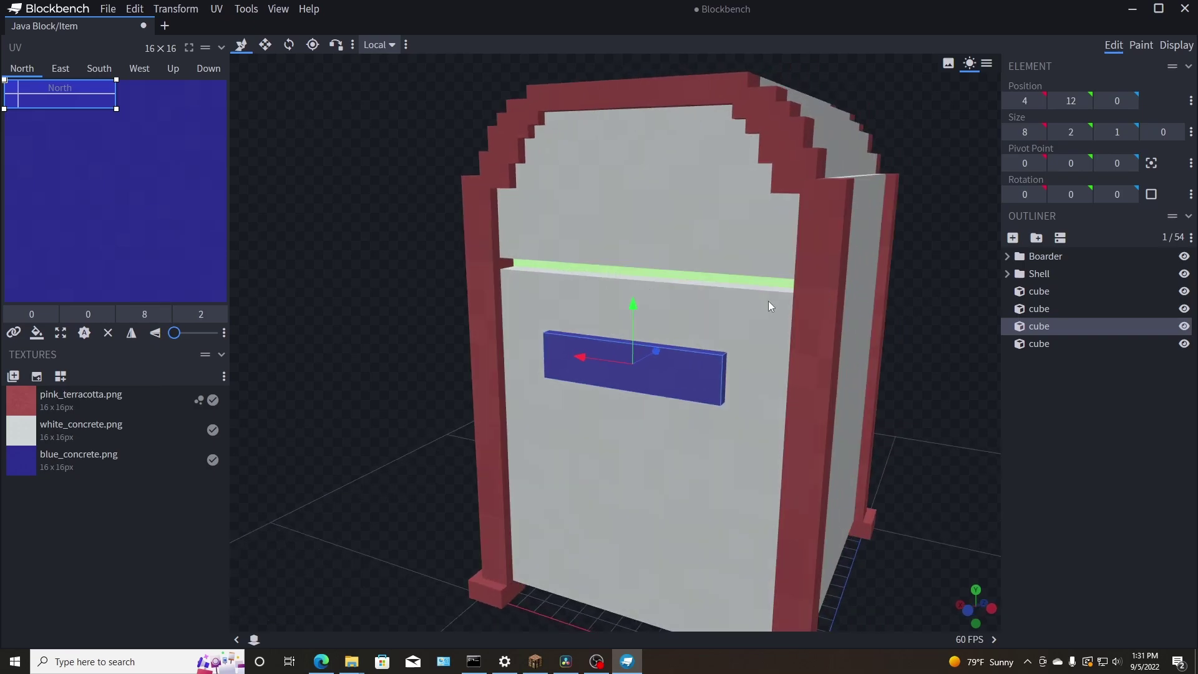
# Import black_concrete.png and apply it to the gap strip under the lid.
pyautogui.click(12, 377)
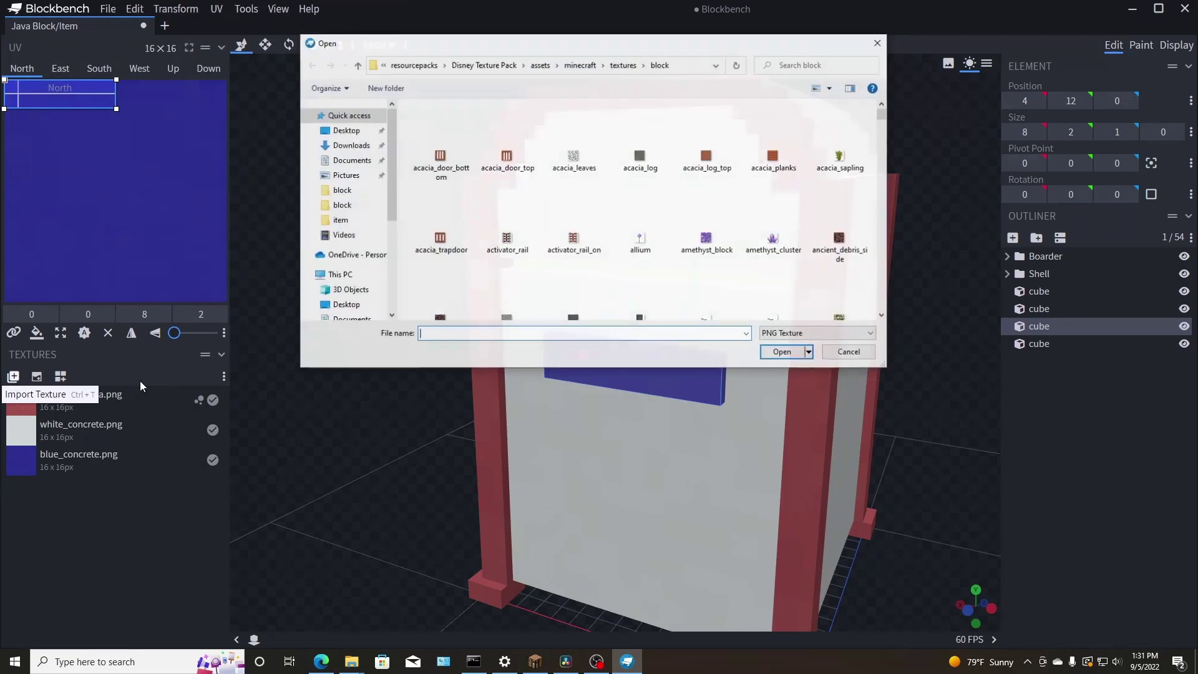
pyautogui.write('black')
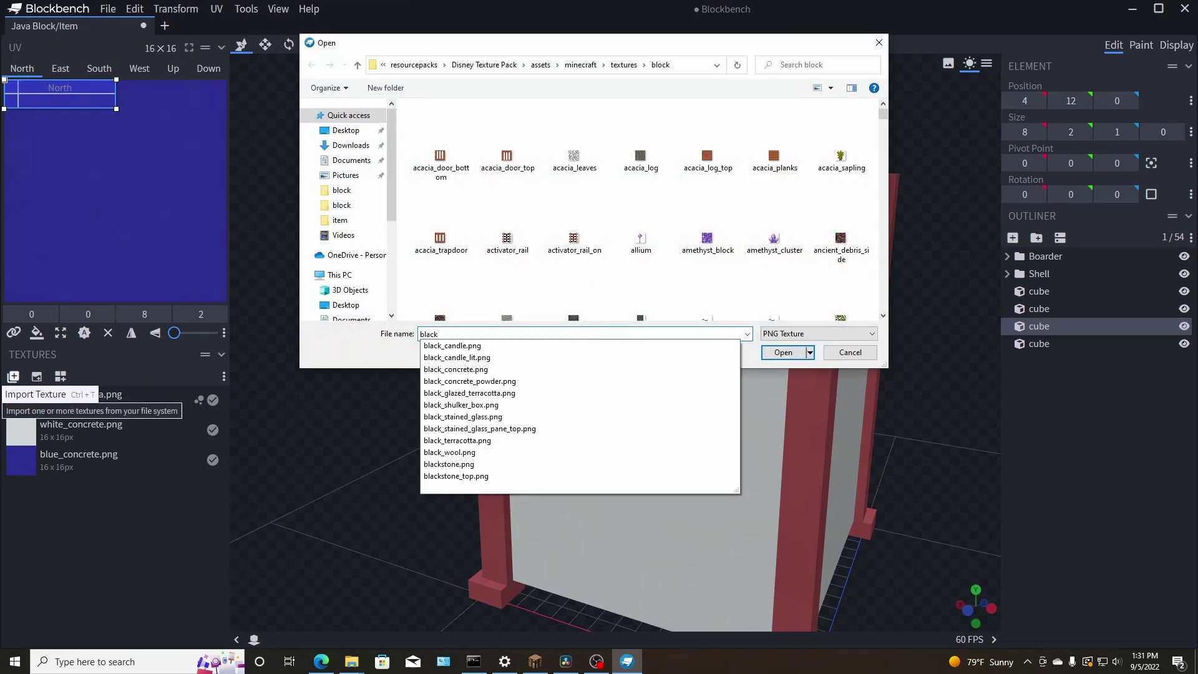
pyautogui.click(484, 373)
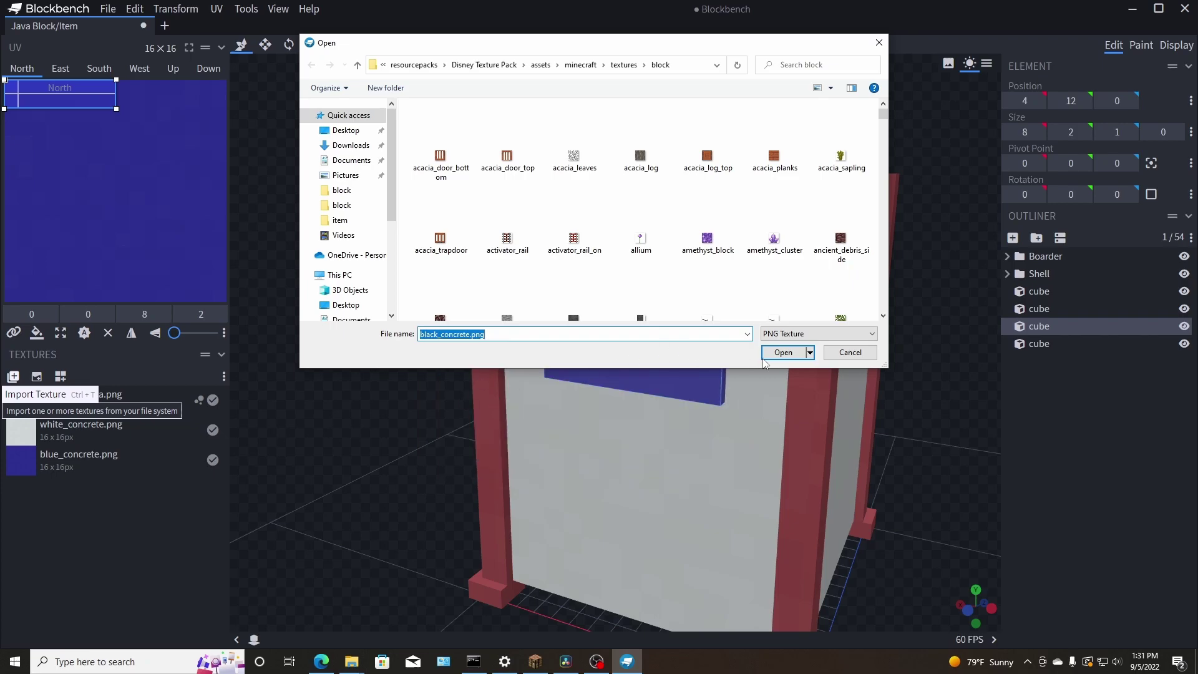
pyautogui.click(780, 353)
pyautogui.moveTo(25, 496); pyautogui.dragTo(565, 273)
pyautogui.moveTo(403, 373); pyautogui.dragTo(358, 414)
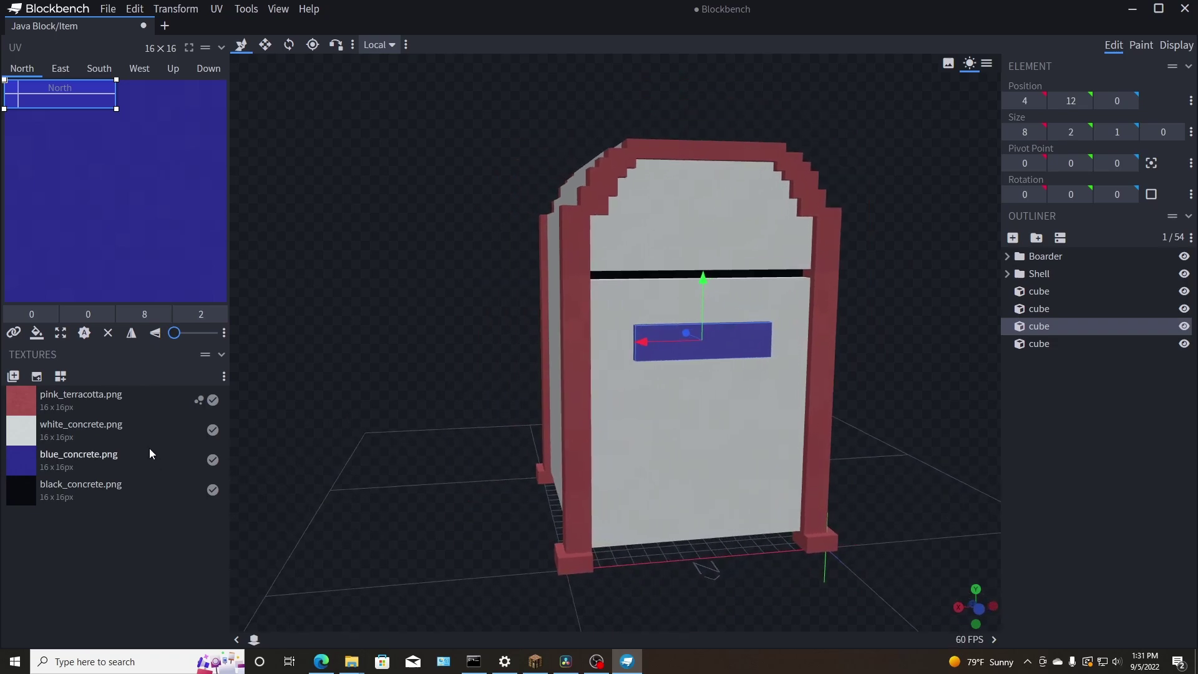
# Delete black_concrete, import gray_concrete.png, and apply it to both gap strips under the lid.
pyautogui.rightClick(45, 485)
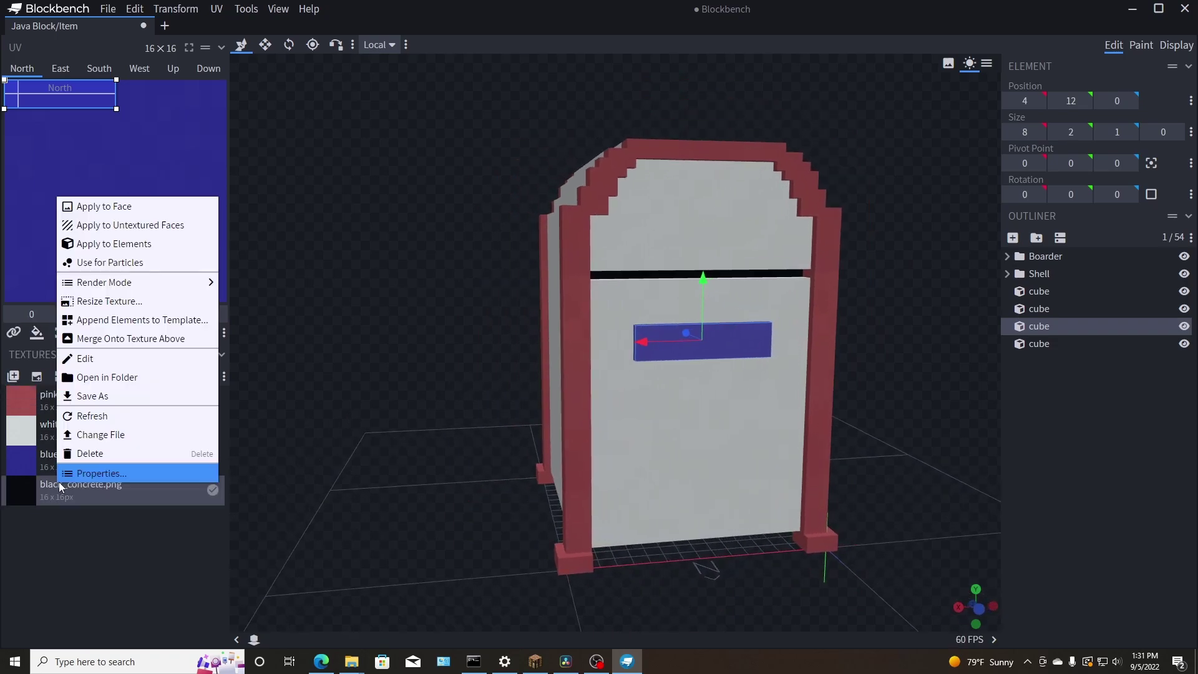
pyautogui.click(94, 454)
pyautogui.click(13, 377)
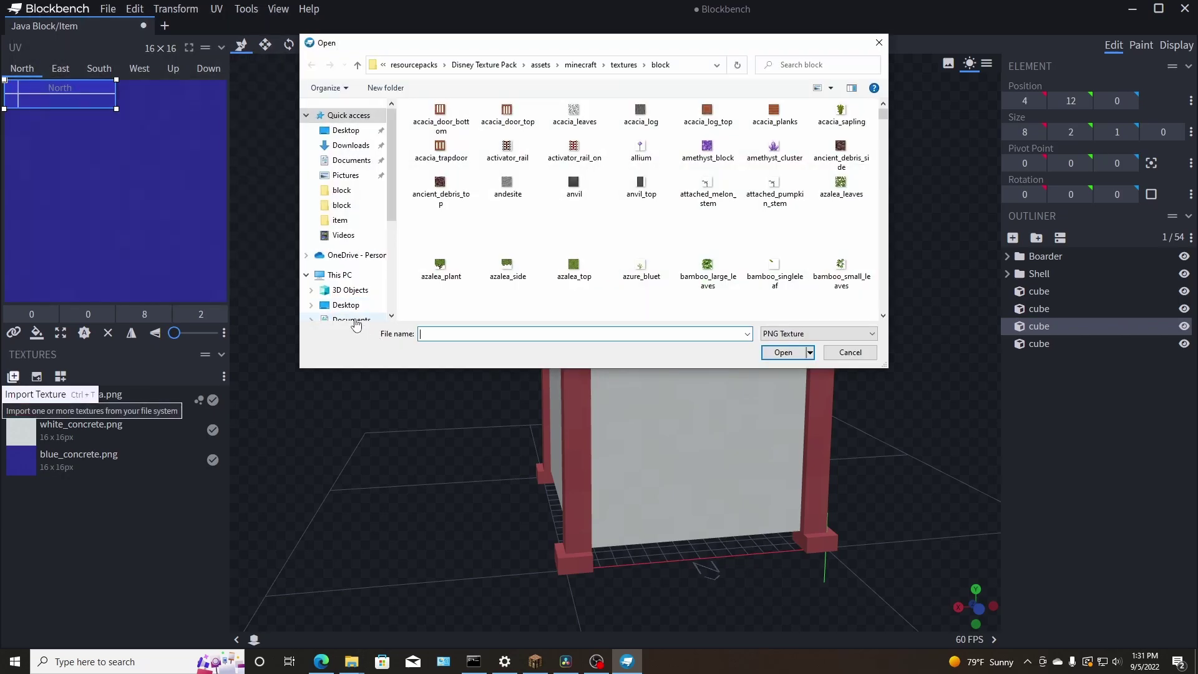
pyautogui.write('gray')
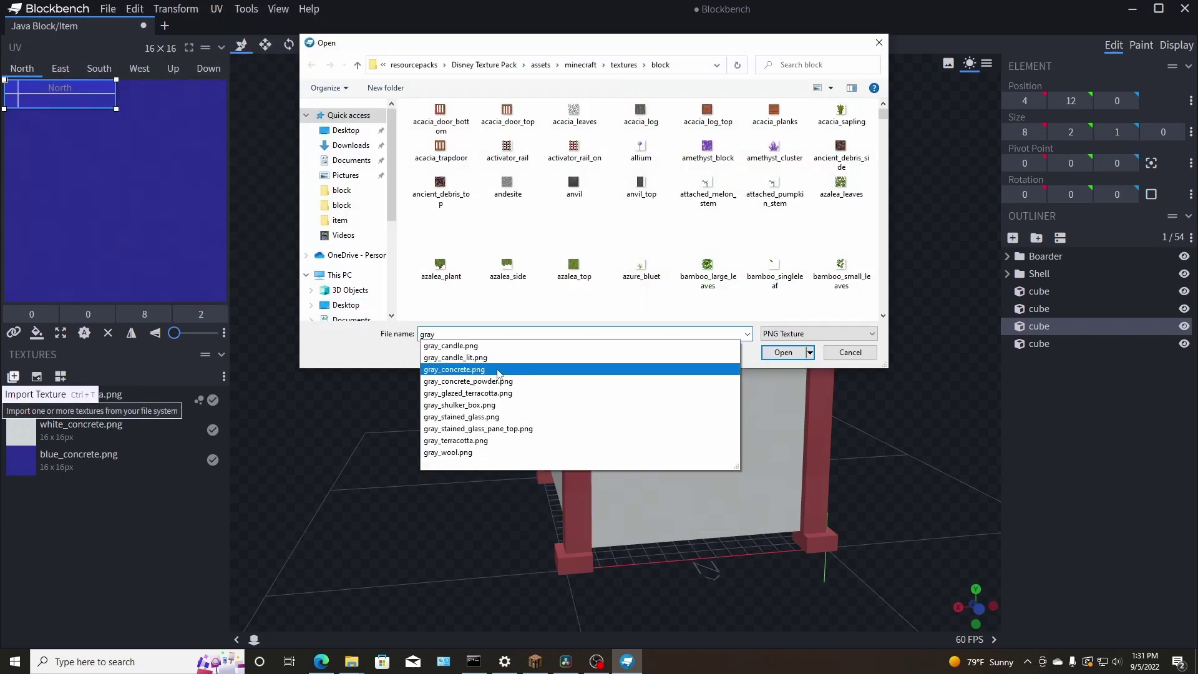
pyautogui.click(488, 369)
pyautogui.click(775, 353)
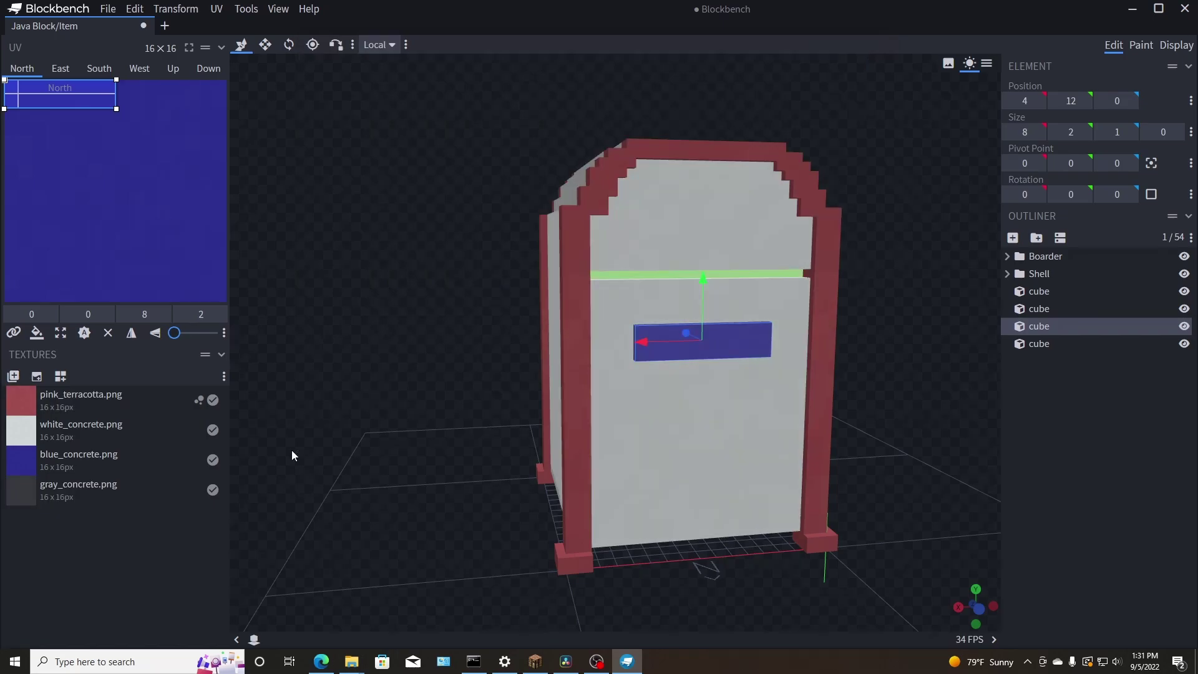
pyautogui.moveTo(78, 487); pyautogui.dragTo(678, 278)
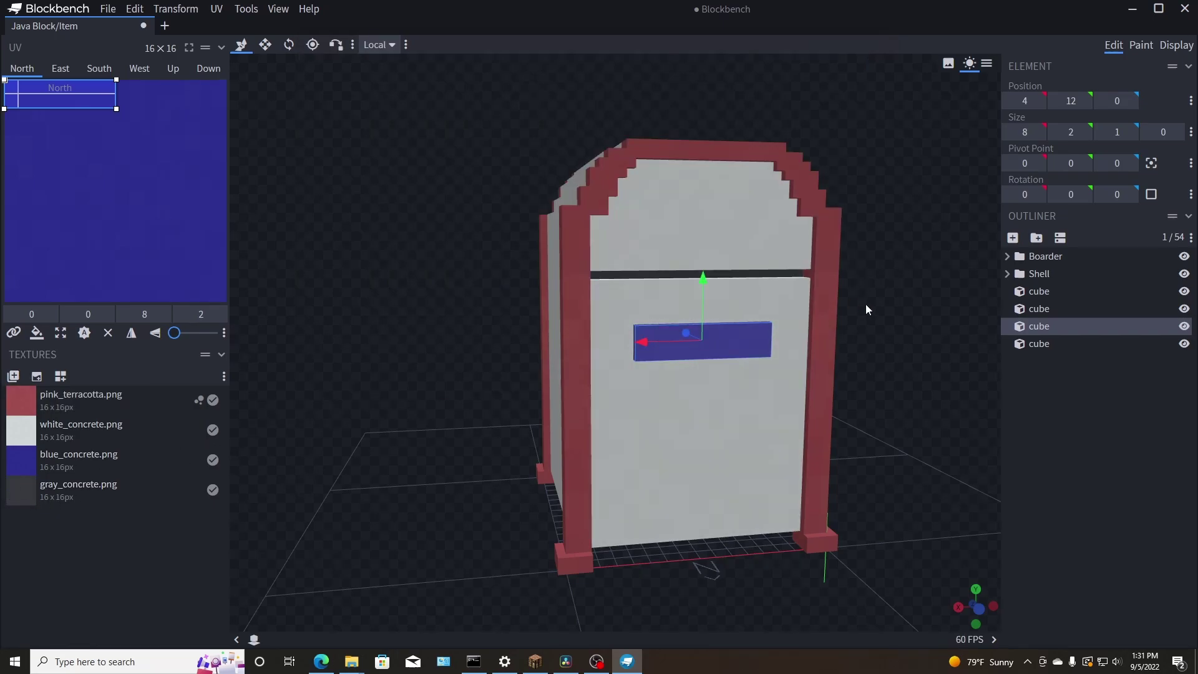
pyautogui.moveTo(866, 304); pyautogui.dragTo(491, 306)
pyautogui.moveTo(81, 478); pyautogui.dragTo(504, 276)
pyautogui.moveTo(746, 316); pyautogui.dragTo(955, 275)
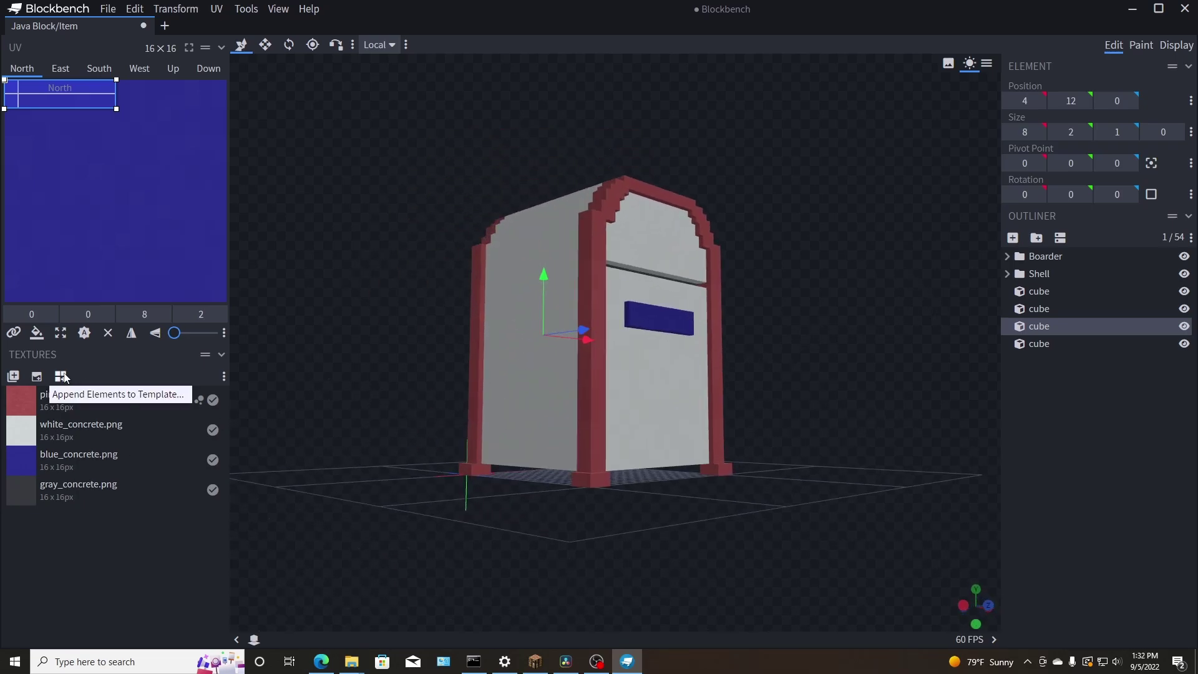
pyautogui.moveTo(371, 386); pyautogui.dragTo(620, 413)
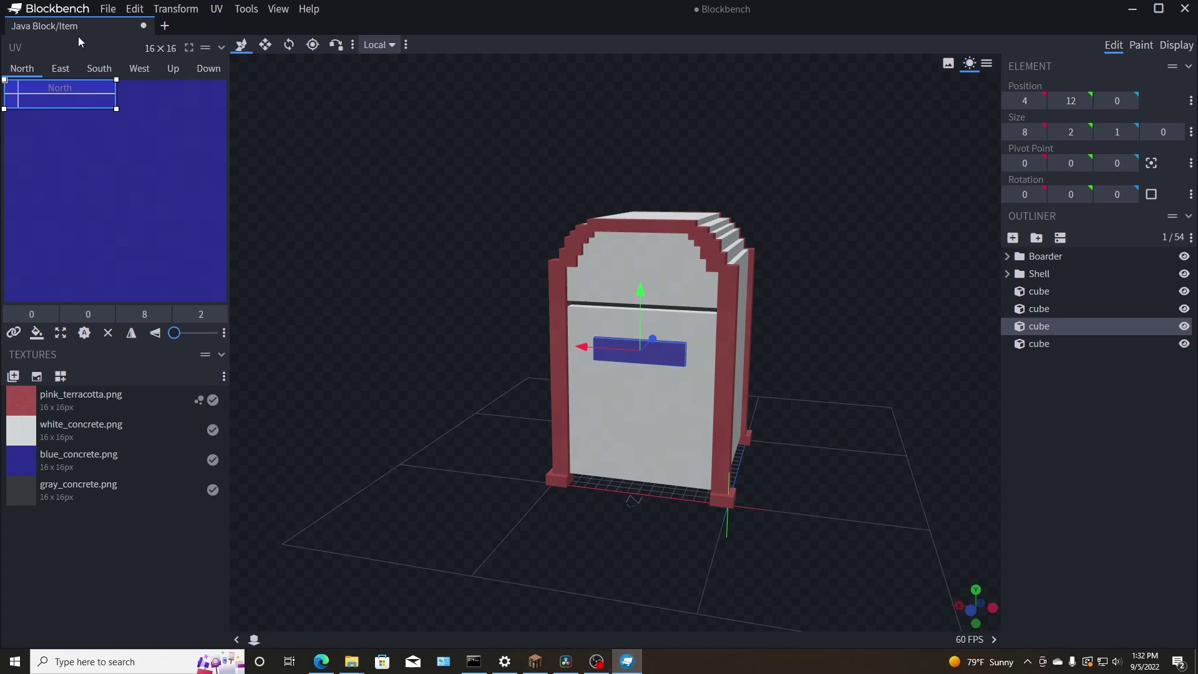
# Export as a Block/Item Model named cake_slice2, overwriting the existing cake_slice2.json.
pyautogui.click(110, 14)
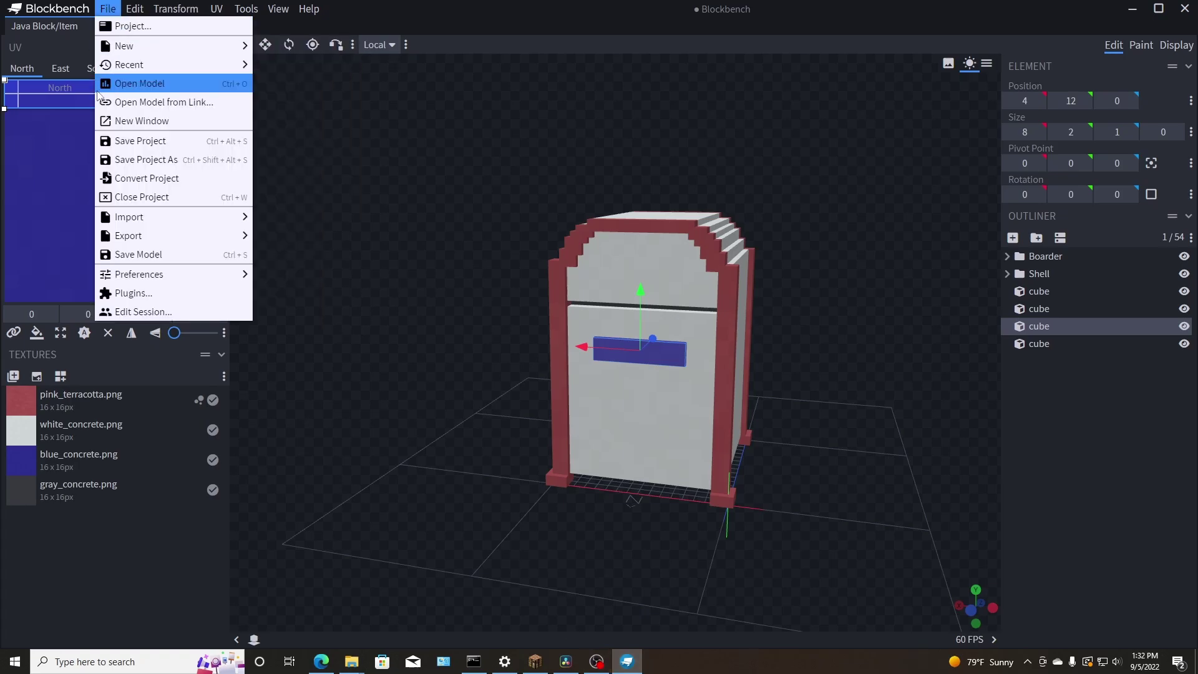
pyautogui.moveTo(106, 246)
pyautogui.click(312, 236)
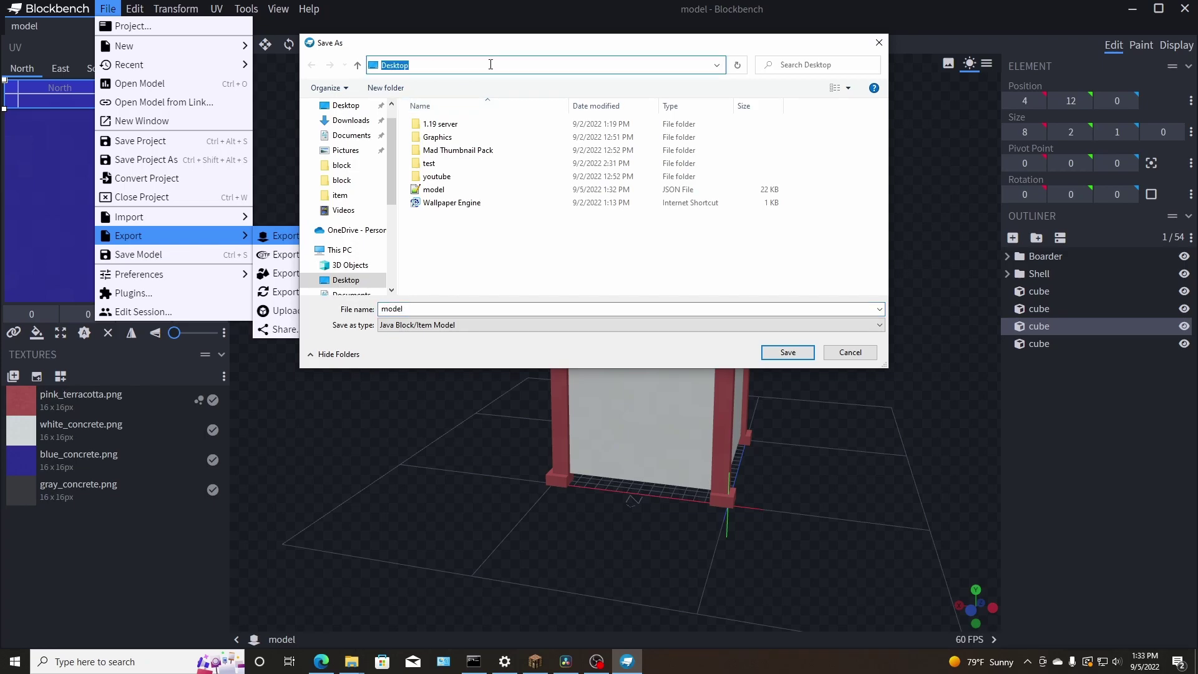
pyautogui.doubleClick(405, 309)
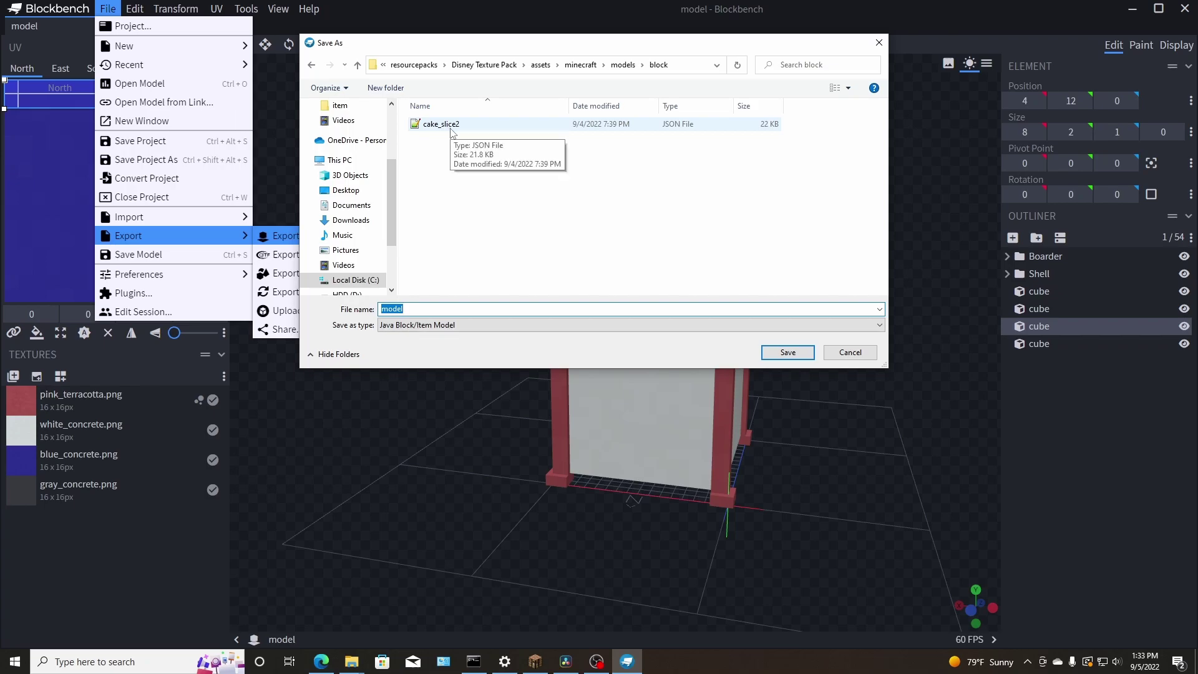
pyautogui.write('cake_')
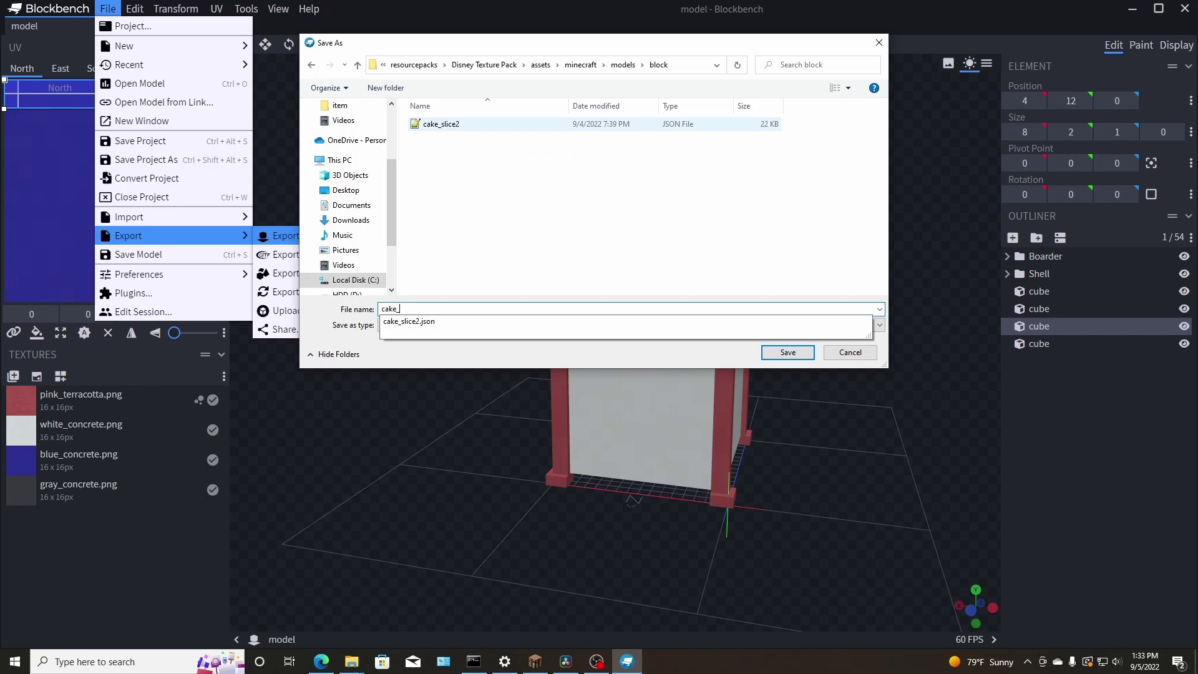
pyautogui.write('slice2')
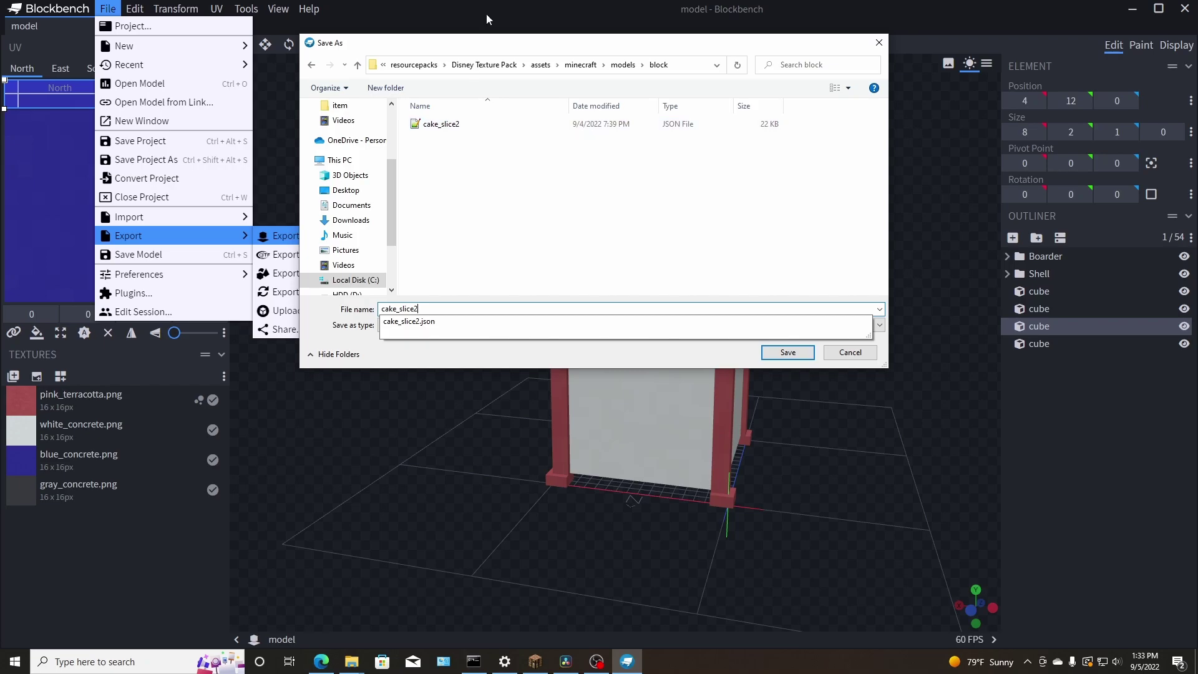
pyautogui.click(787, 353)
pyautogui.click(632, 335)
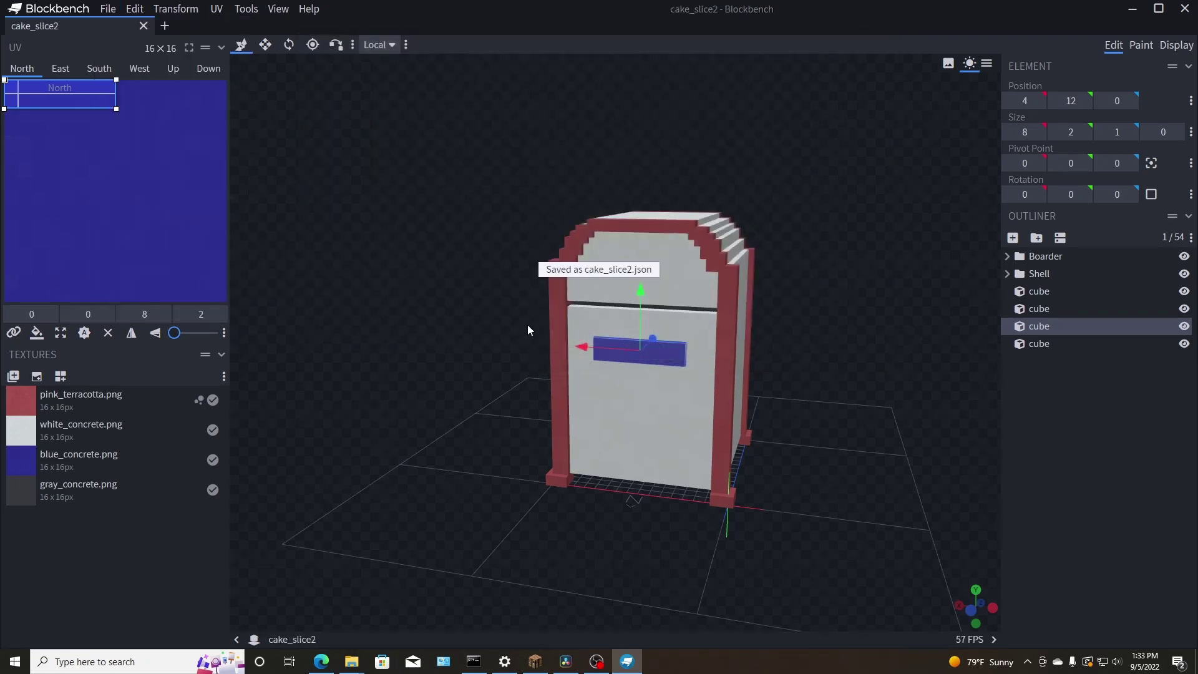
pyautogui.moveTo(467, 334); pyautogui.dragTo(543, 355)
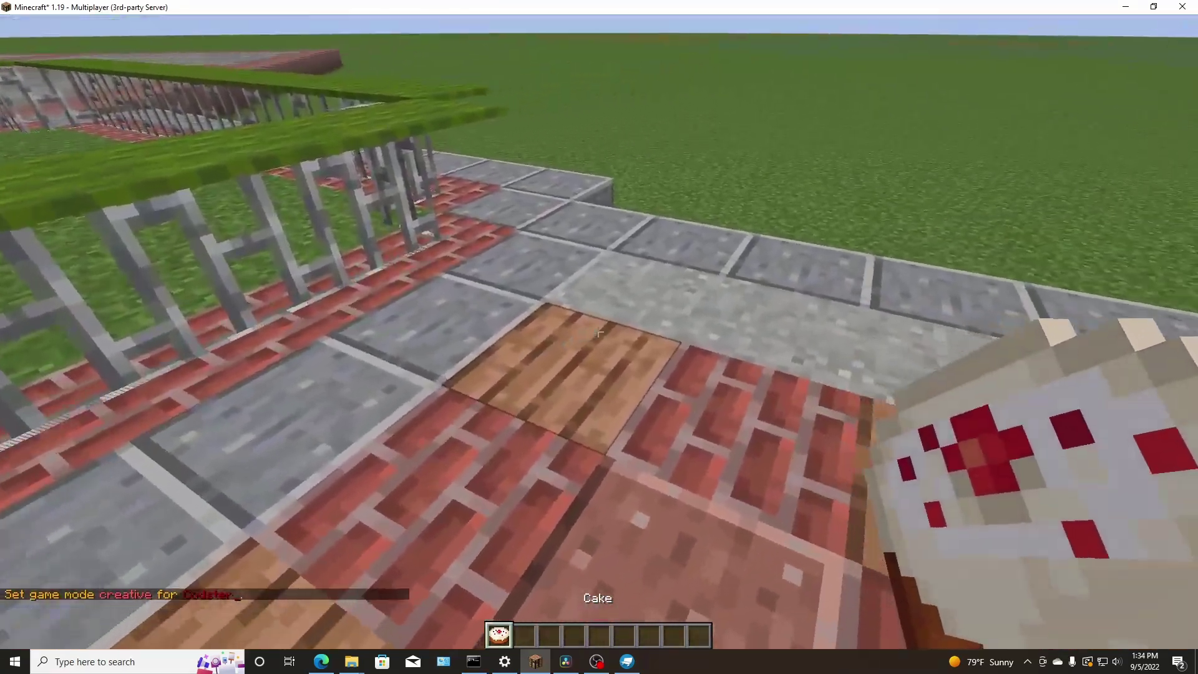
# Place a cake on the stone walkway, reload resource packs with F3+T, and bite the cake.
pyautogui.rightClick(598, 332)
pyautogui.press('2')
pyautogui.press('w')
pyautogui.press('d')
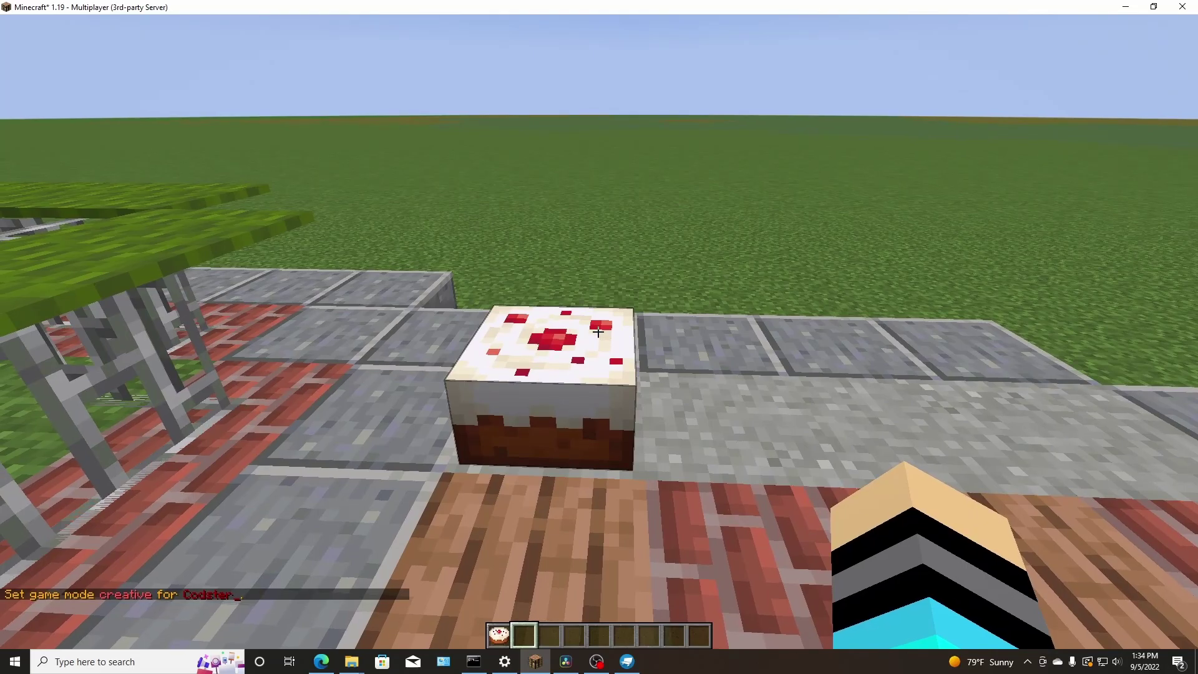
pyautogui.hotkey('F3', 't')
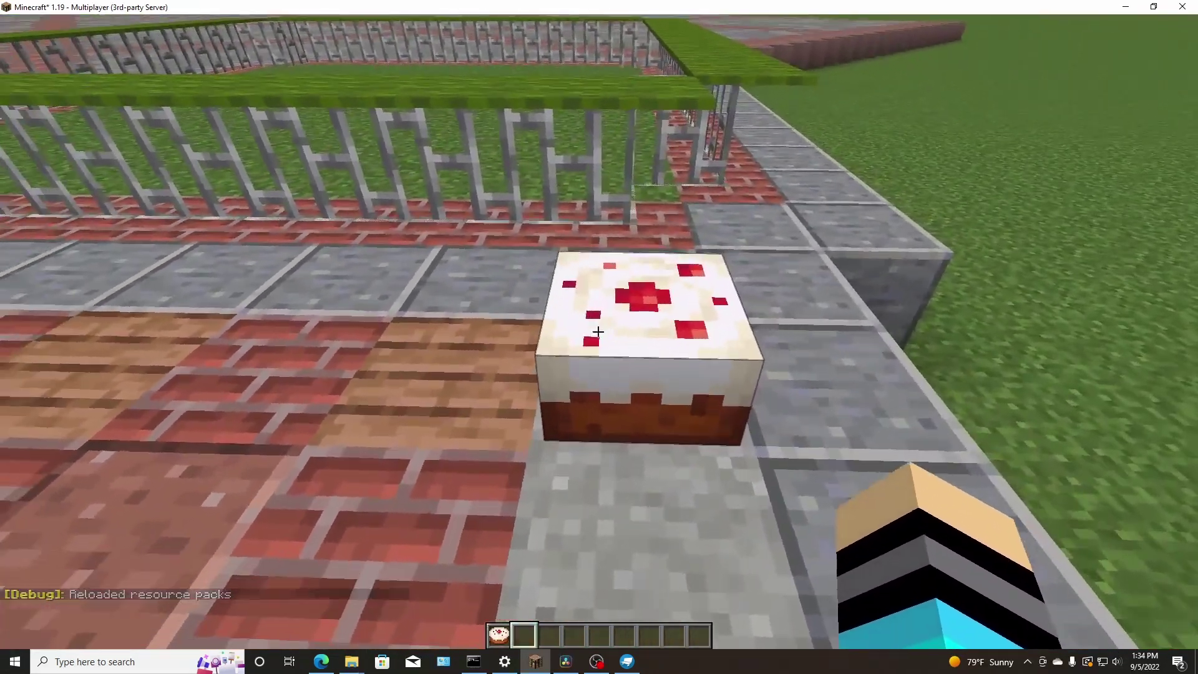
pyautogui.rightClick(599, 332)
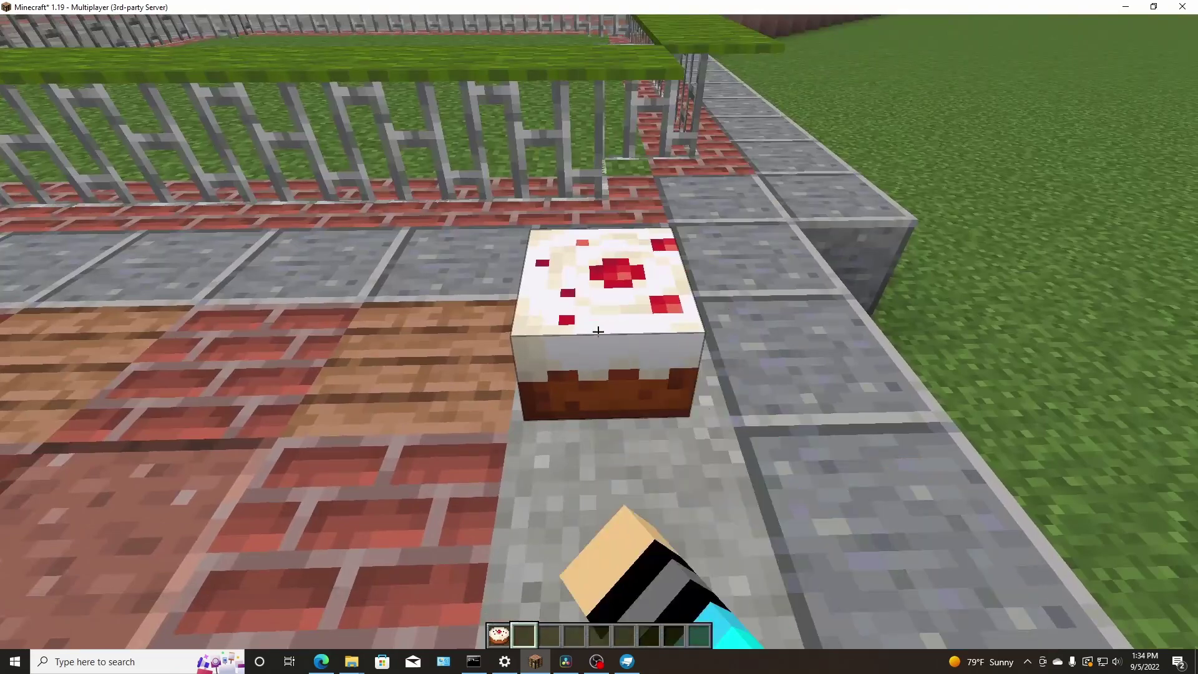
# Bite the cake again so it shows as the trash can, then view its front and side.
pyautogui.rightClick(598, 332)
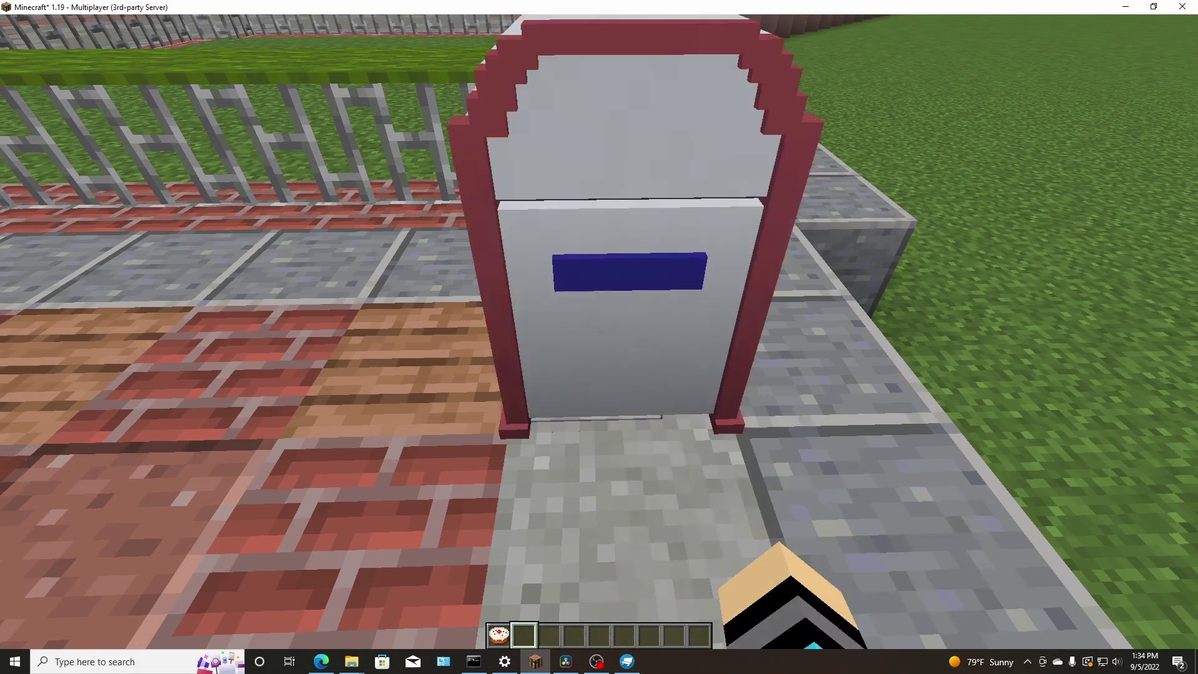
pyautogui.press('s')
pyautogui.press('a')
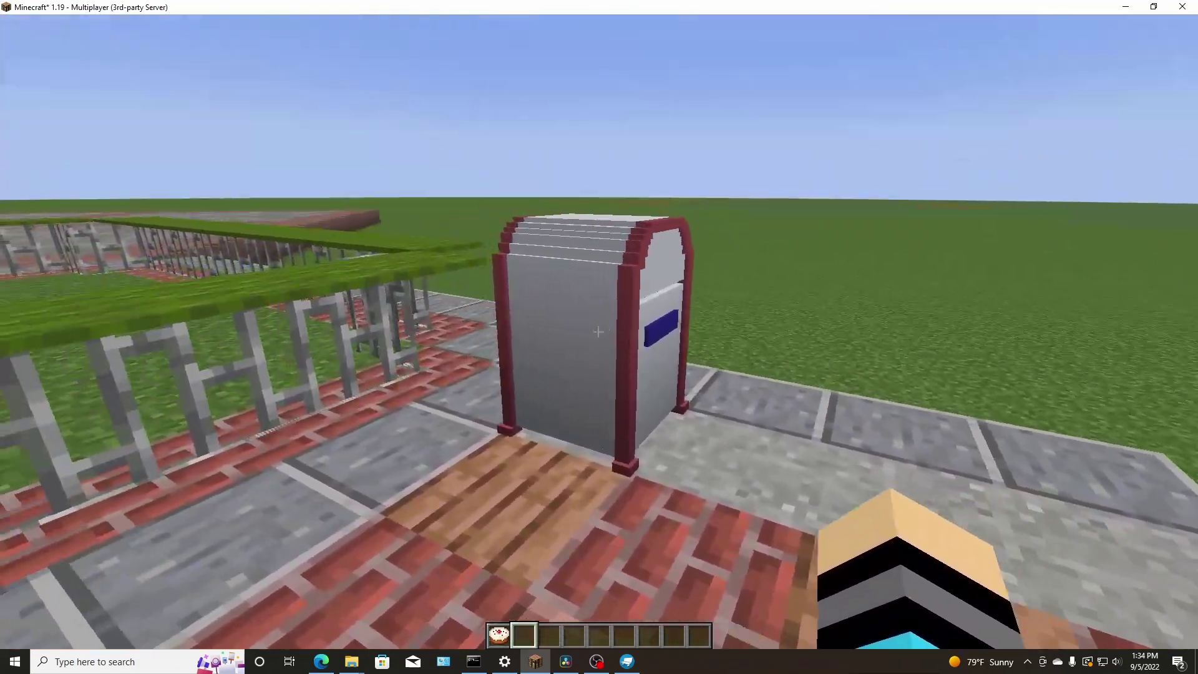
pyautogui.press('w')
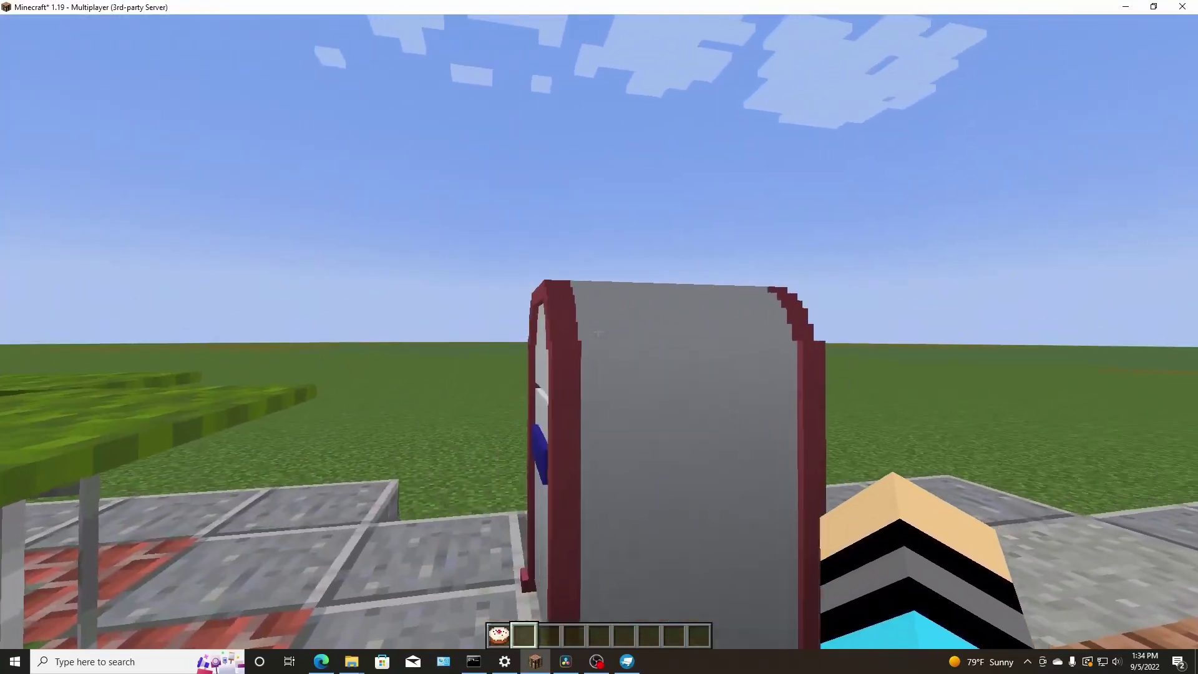
pyautogui.press('w')
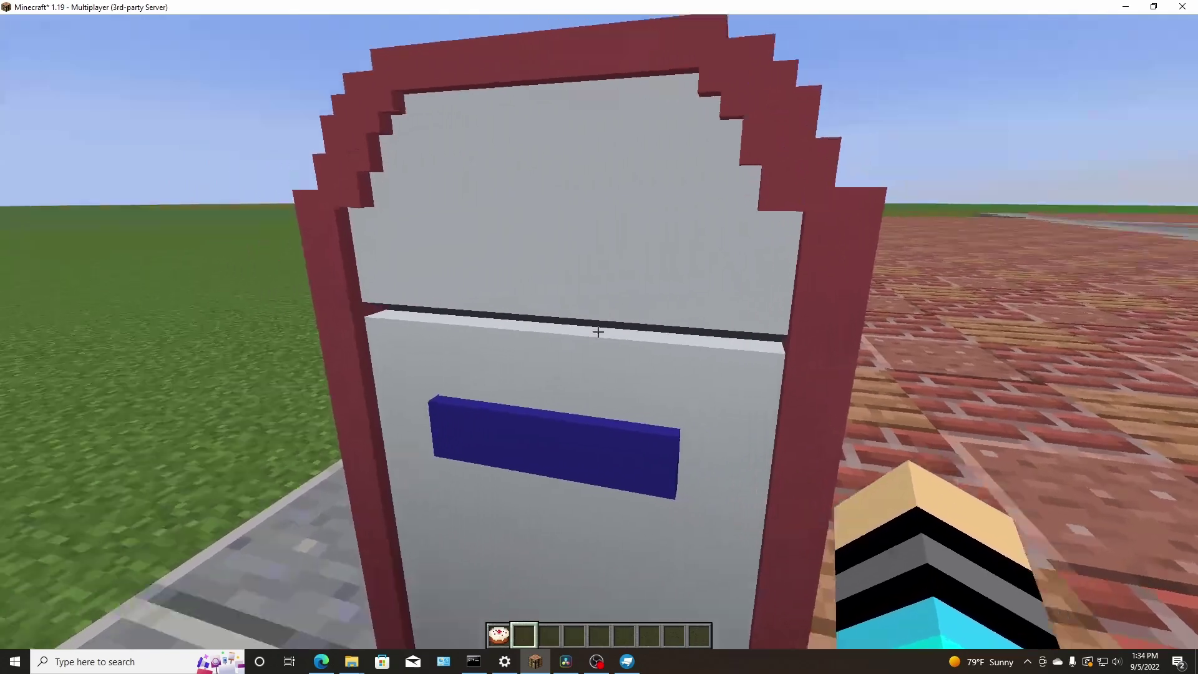
pyautogui.press('d')
pyautogui.press('d')
pyautogui.press('w')
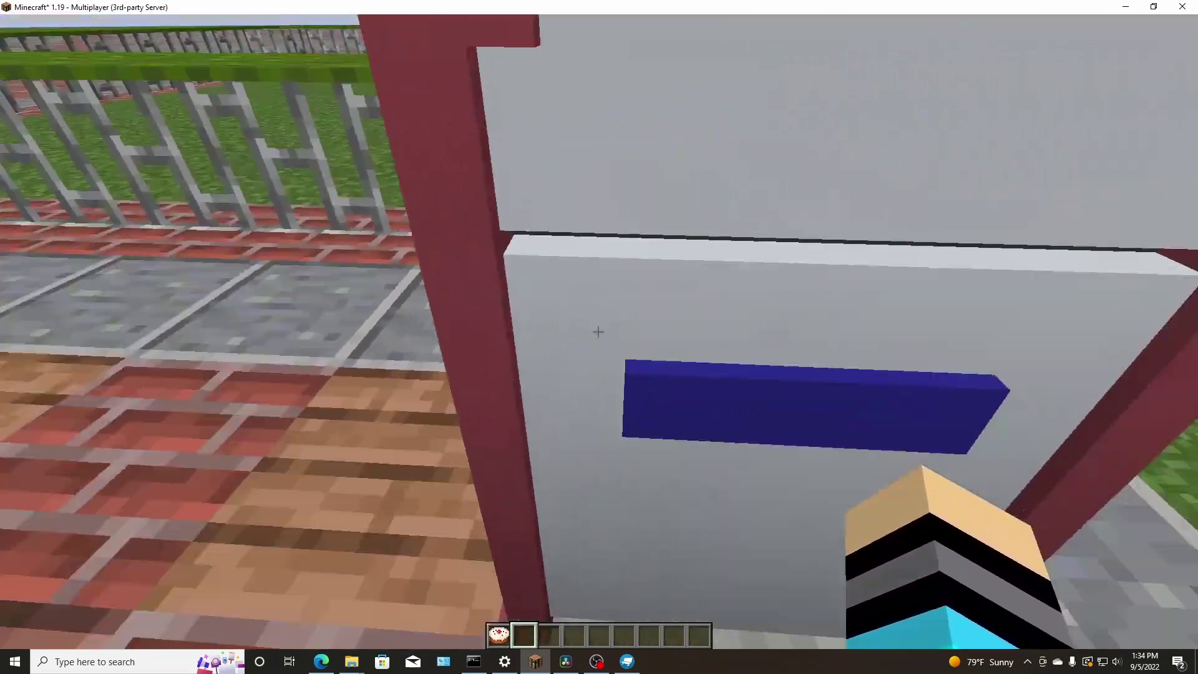
pyautogui.press('s')
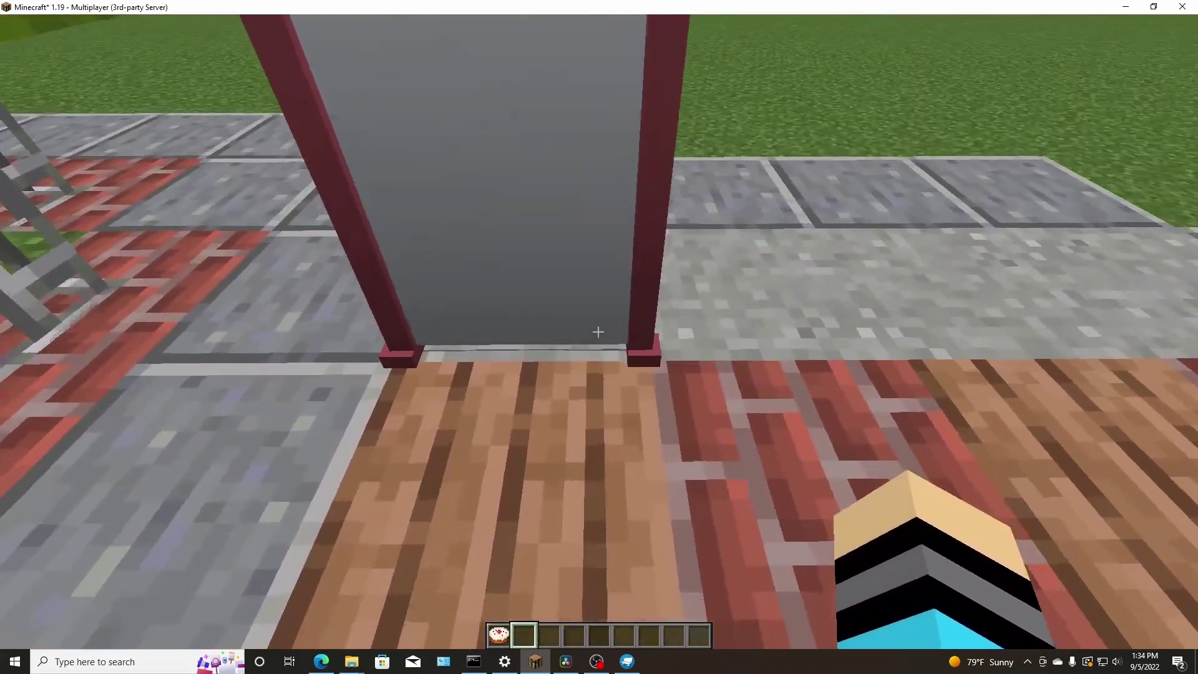
# Look over the trash can's top and front, then place another cake on the stone block.
pyautogui.press('s')
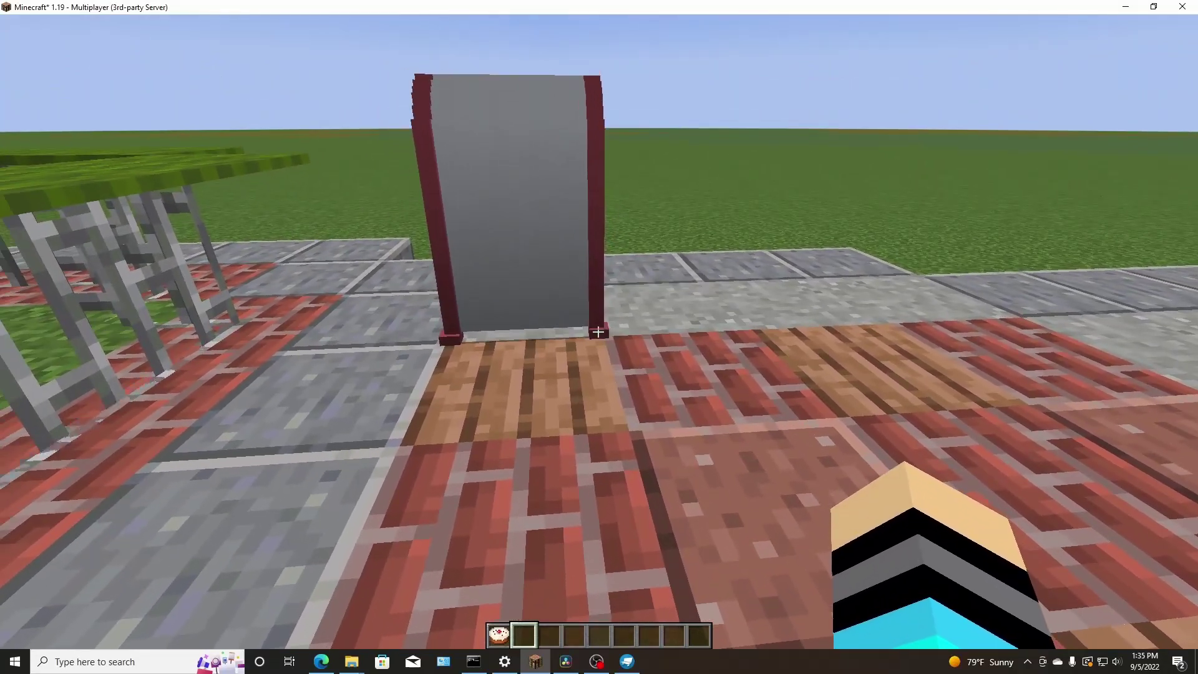
pyautogui.press('w')
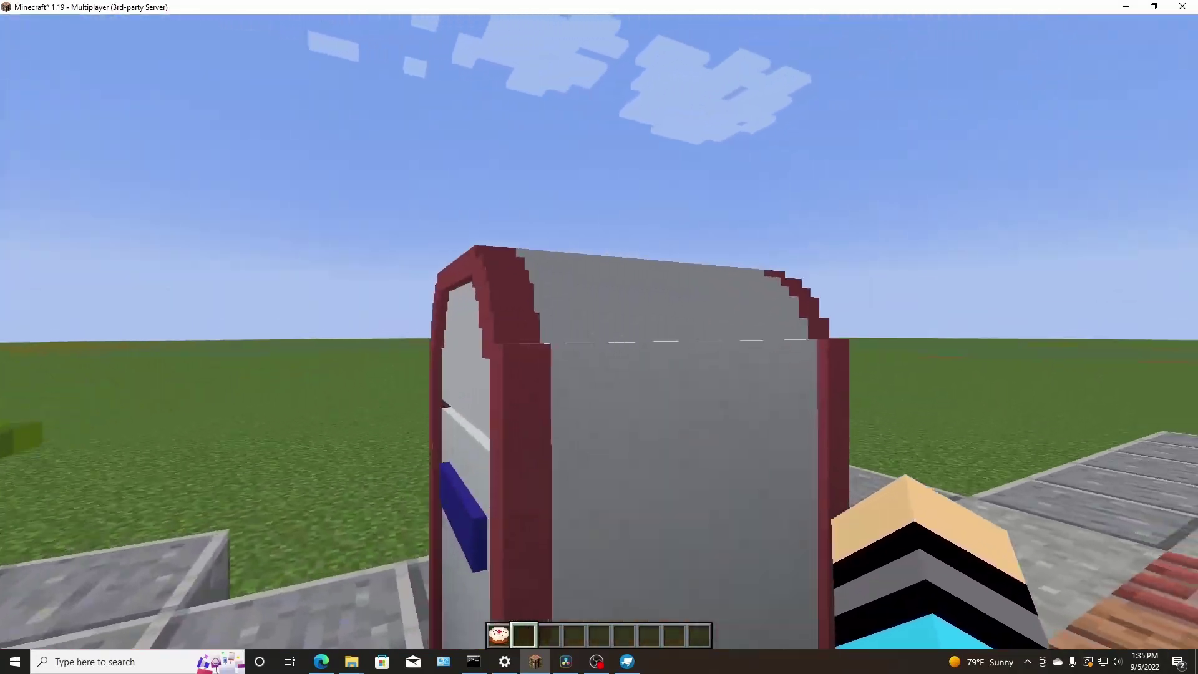
pyautogui.press('w')
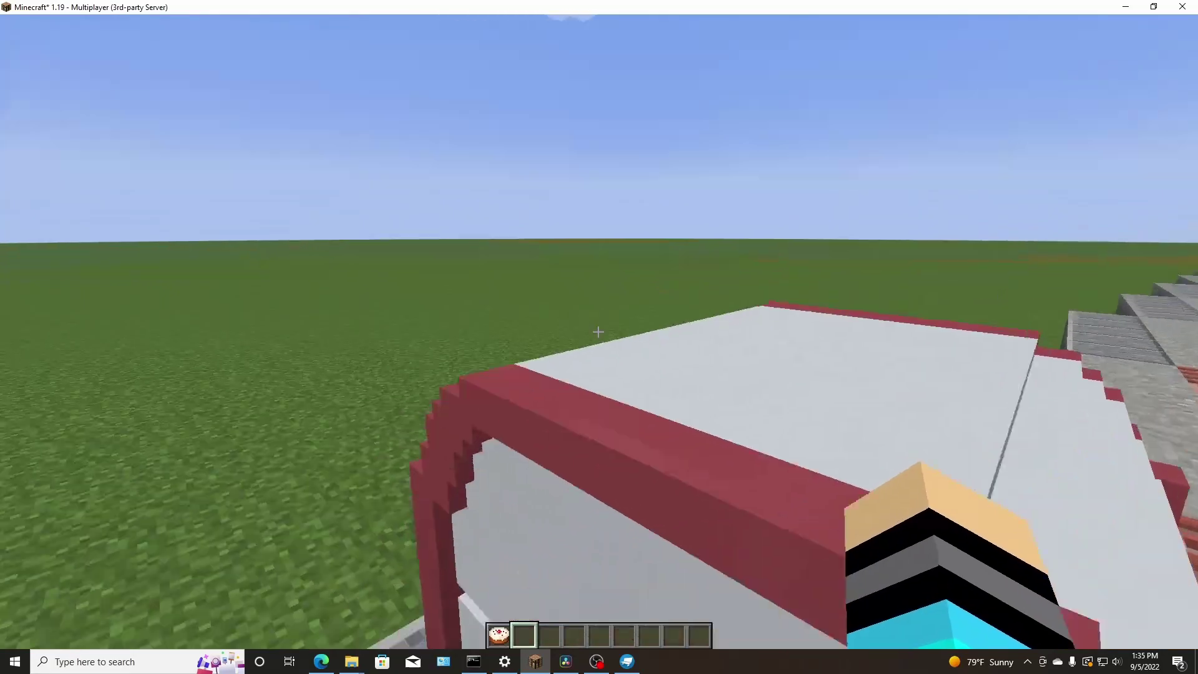
pyautogui.press('w')
pyautogui.press('space')
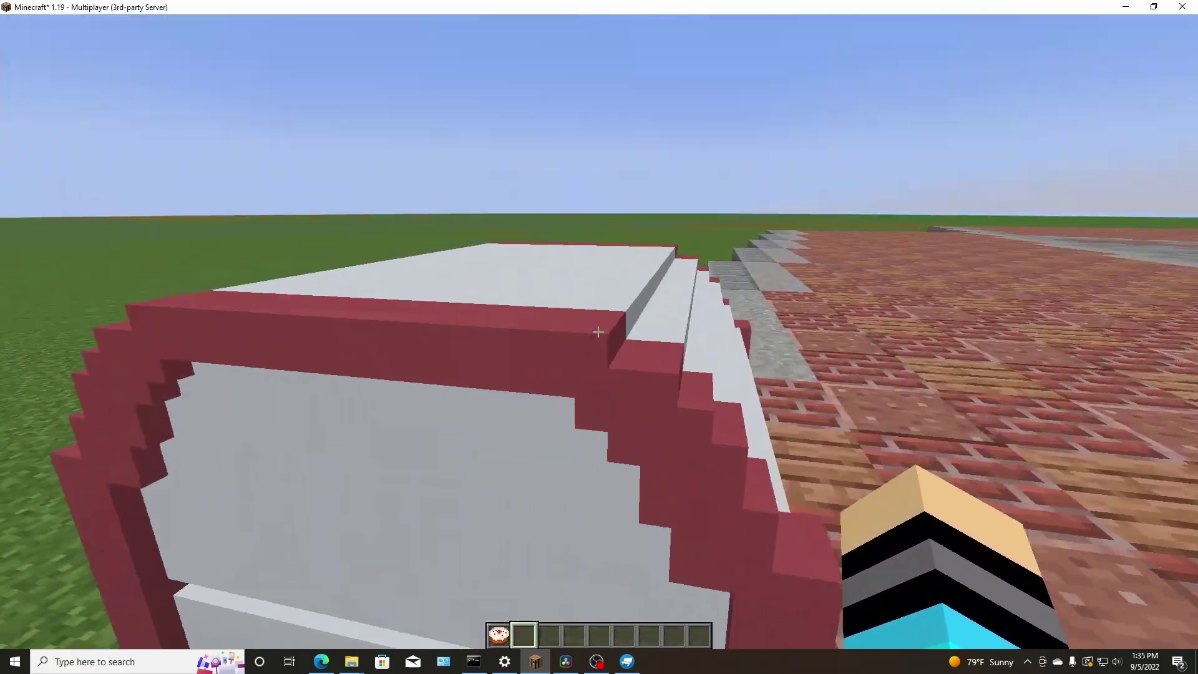
pyautogui.press('d')
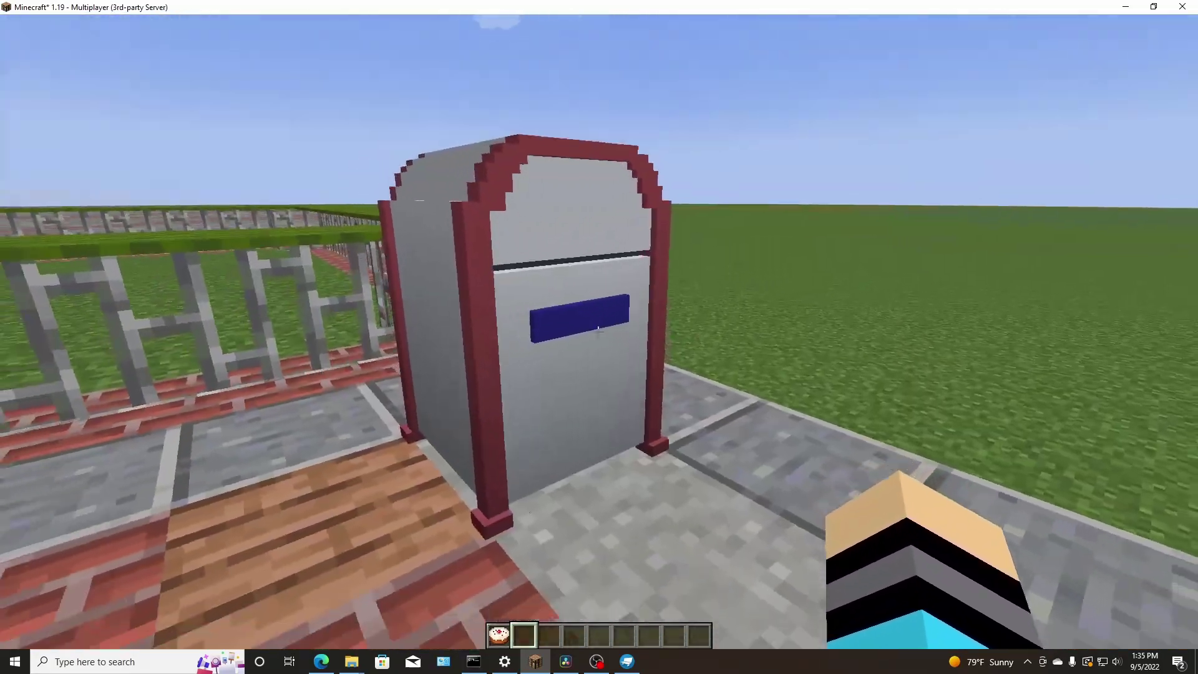
pyautogui.press('s')
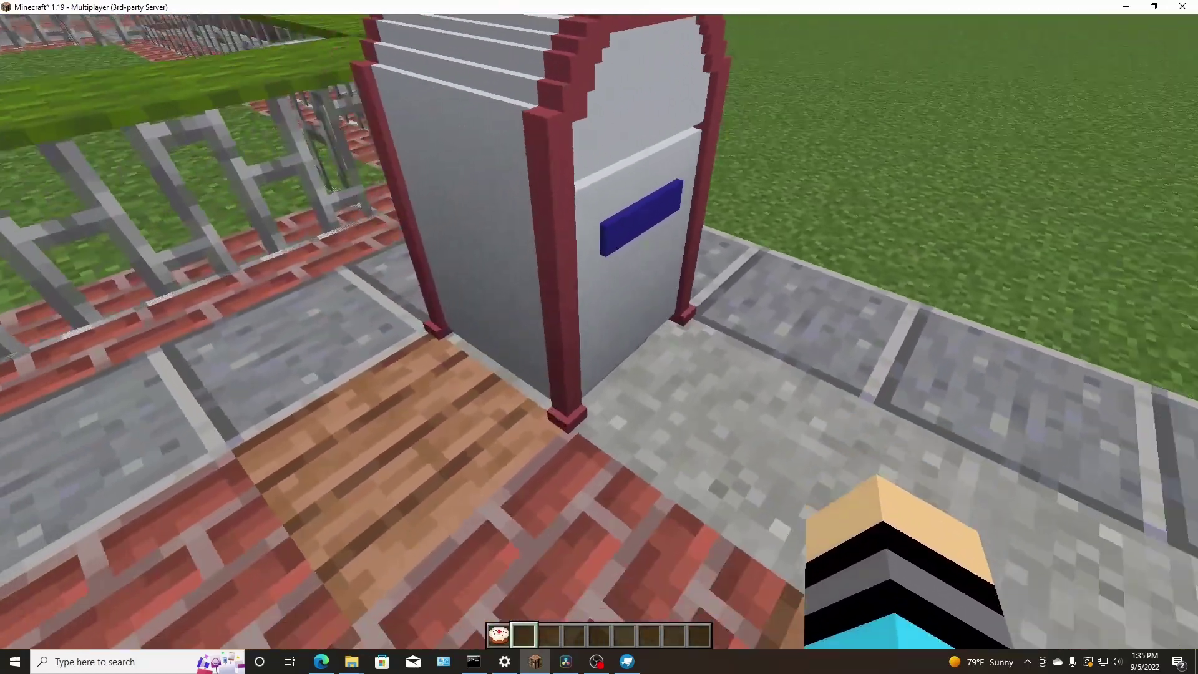
pyautogui.press('1')
pyautogui.rightClick(598, 333)
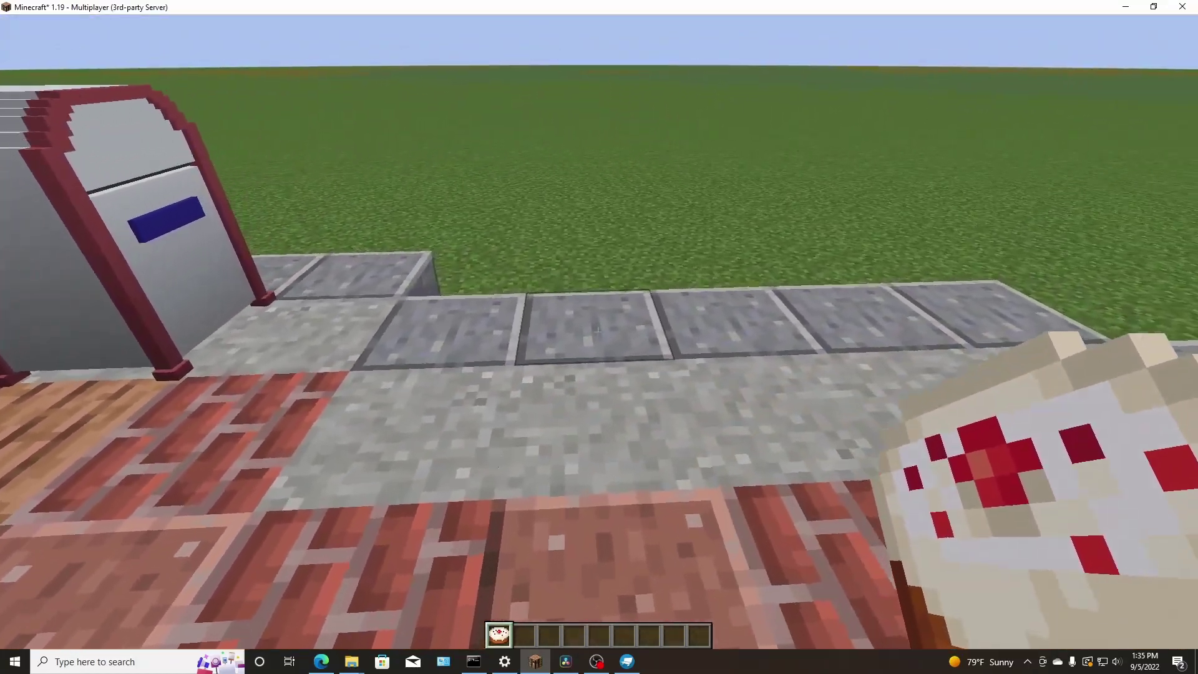
# Place one more cake trash can, empty the hand, and line up with the row of trash cans.
pyautogui.rightClick(598, 331)
pyautogui.press('2')
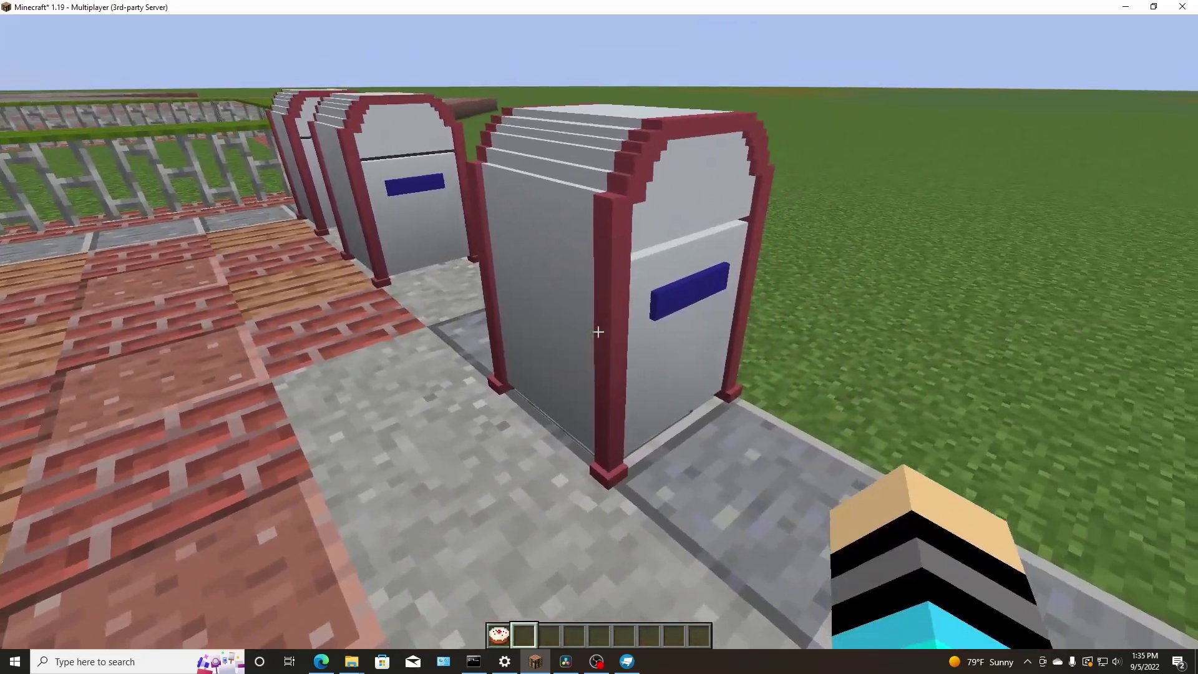
pyautogui.press('d')
pyautogui.press('a')
pyautogui.press('d')
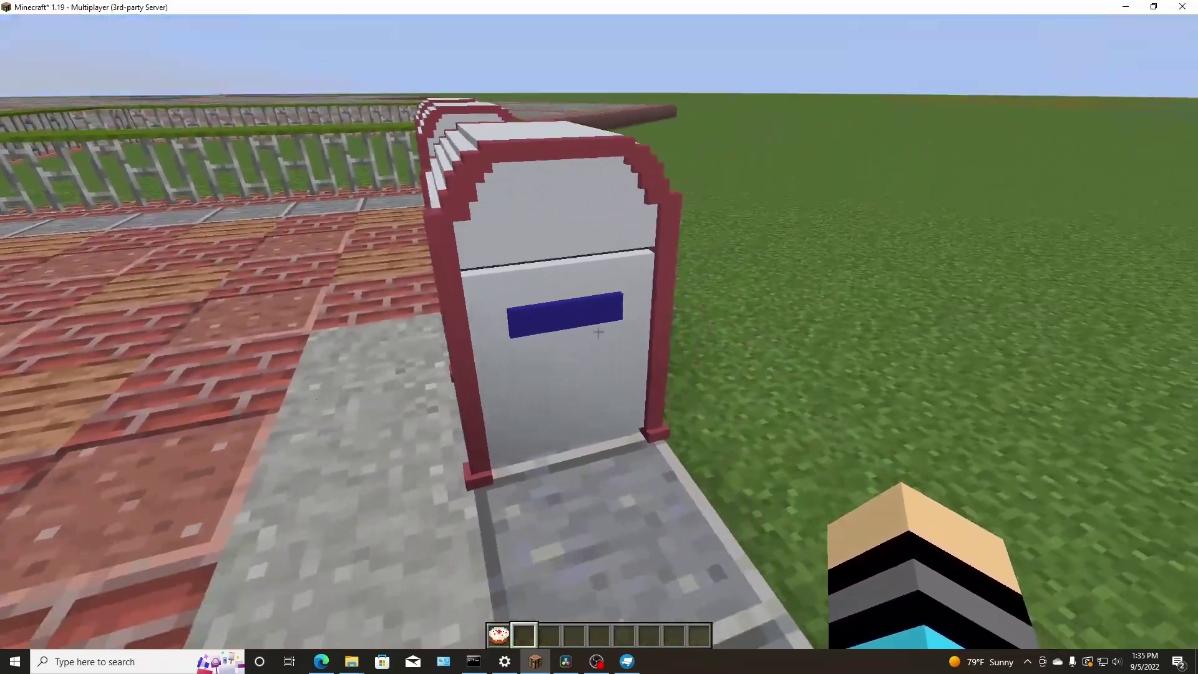
pyautogui.press('a')
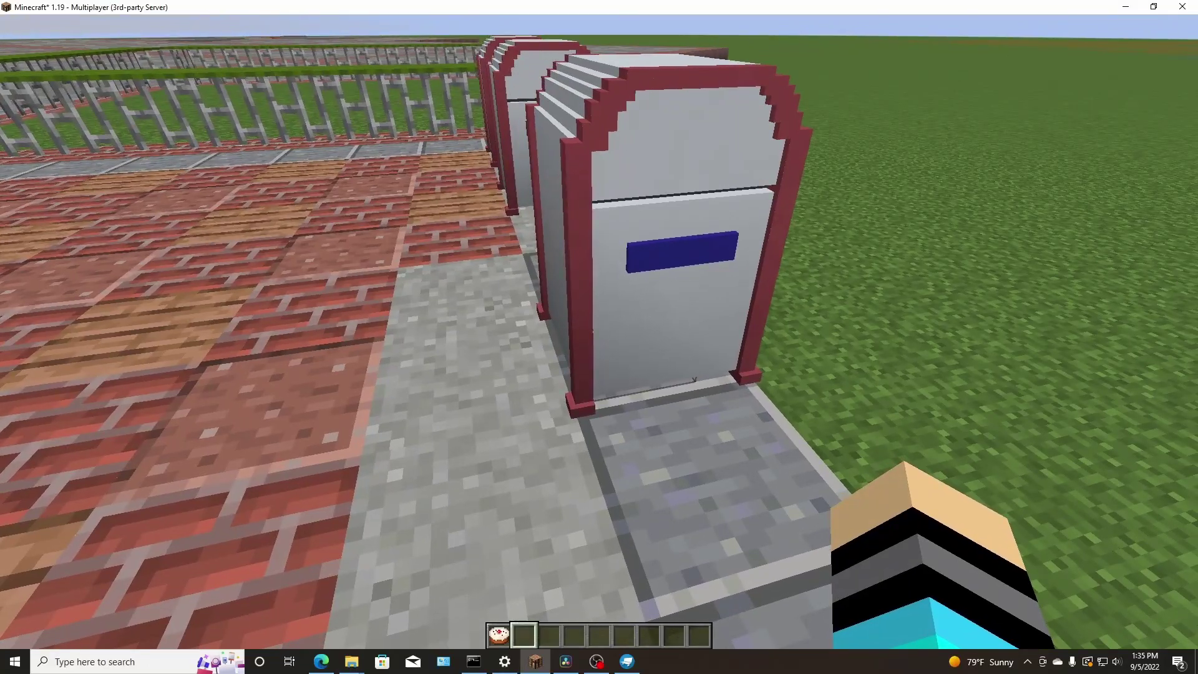
pyautogui.press('d')
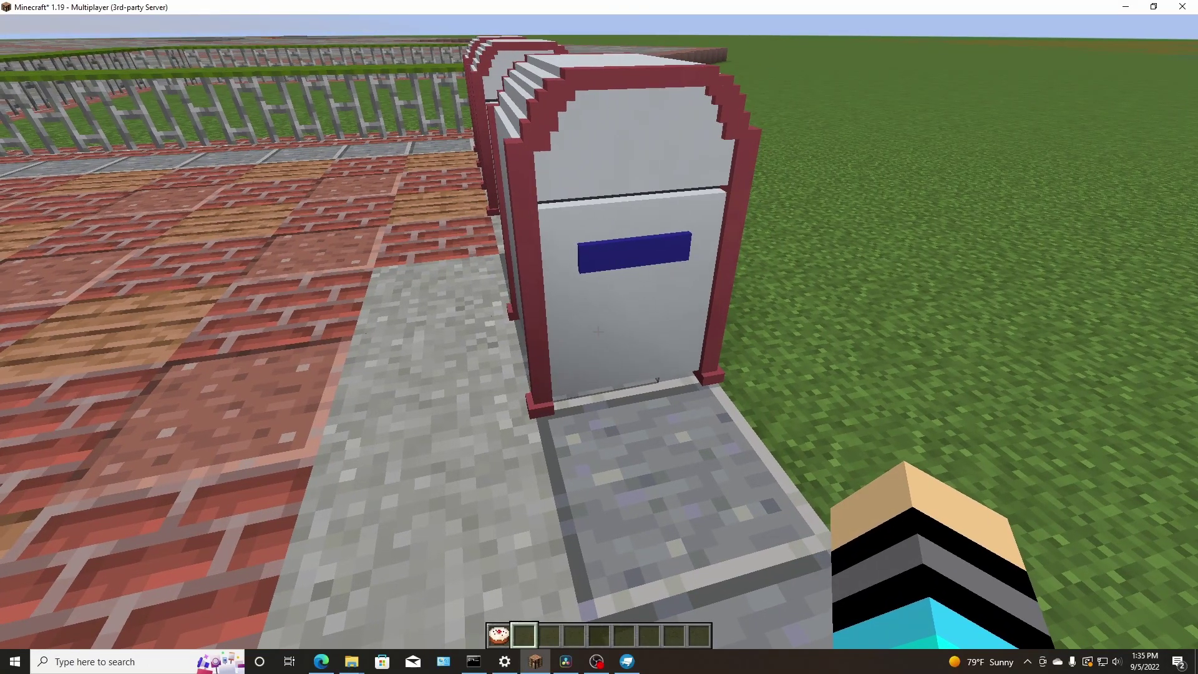
# Break the two extra trash cans and walk to the remaining one.
pyautogui.click(598, 331)
pyautogui.press('w')
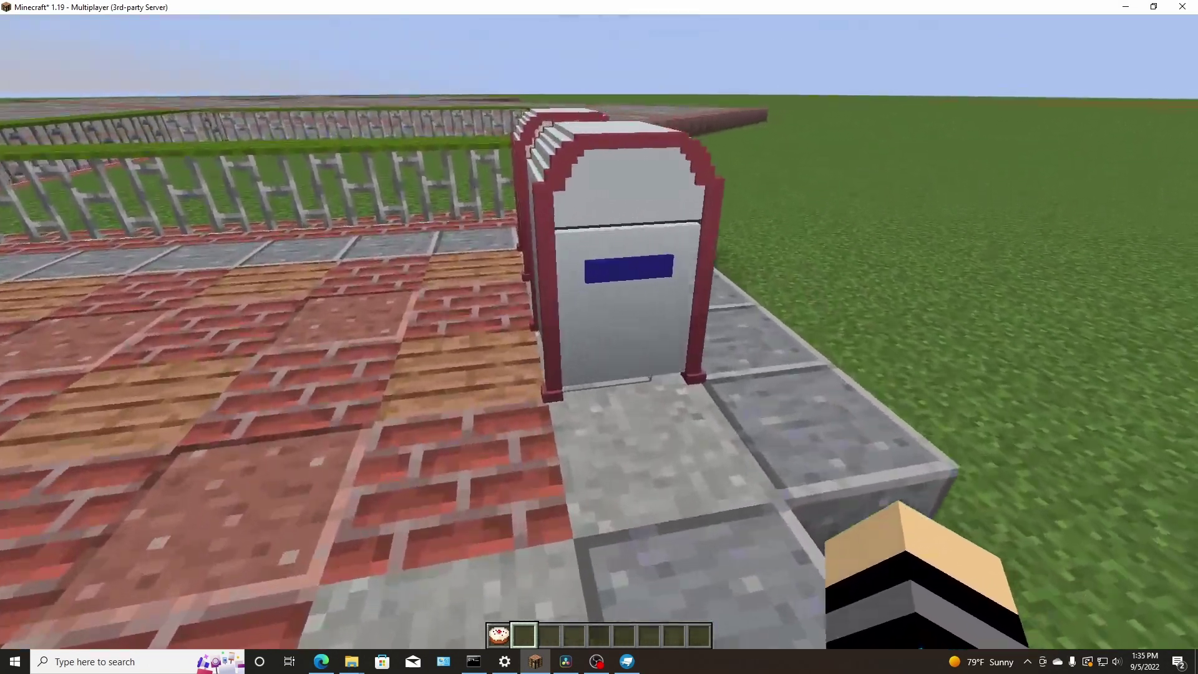
pyautogui.click(598, 331)
pyautogui.press('w')
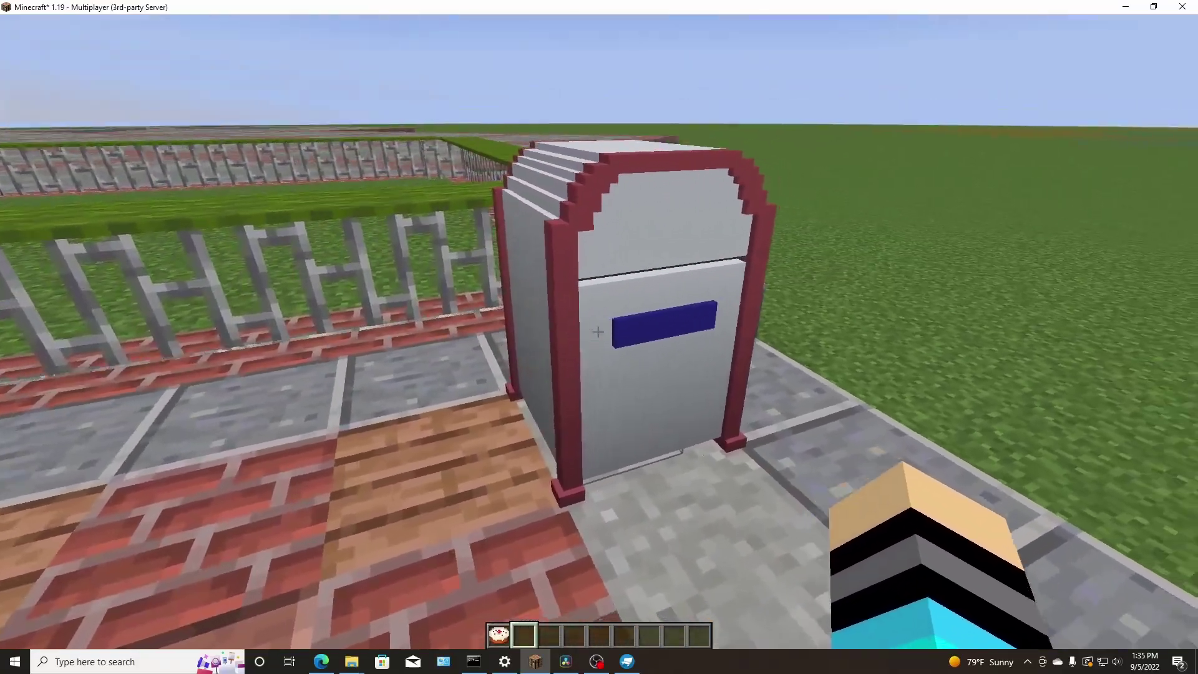
# Switch to front third-person view and have the character crouch and swing beside the trash can.
pyautogui.press('F5')
pyautogui.press('F5')
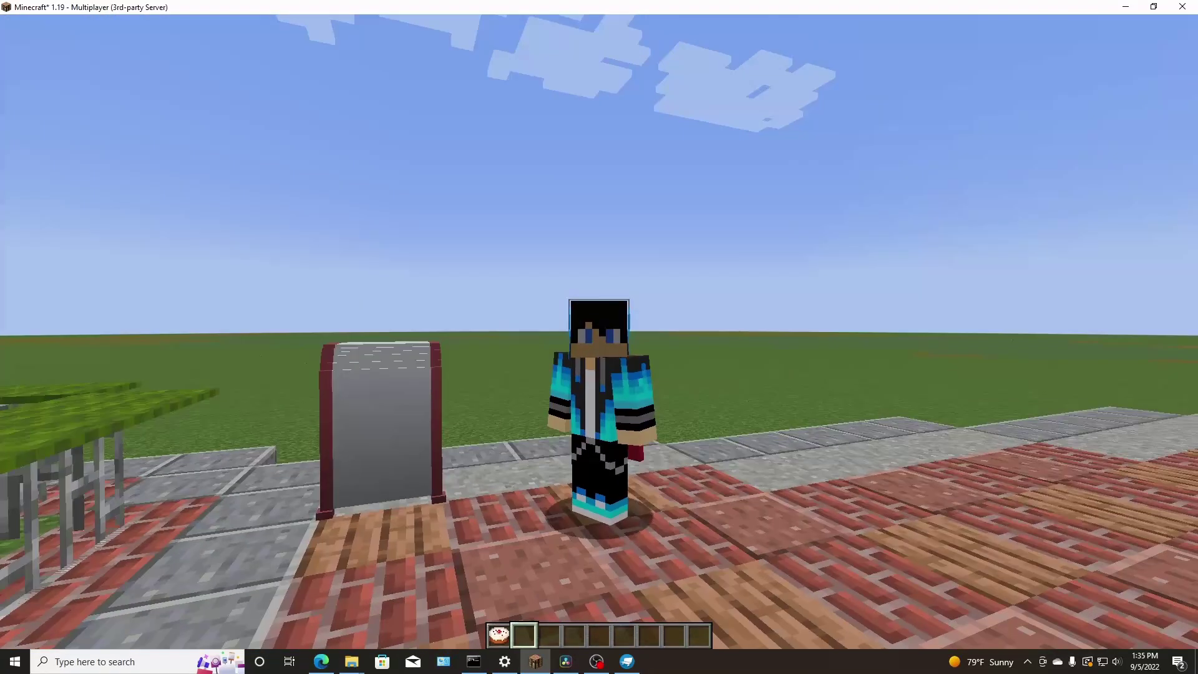
pyautogui.press('shift')
pyautogui.click(599, 331)
pyautogui.click(599, 331)
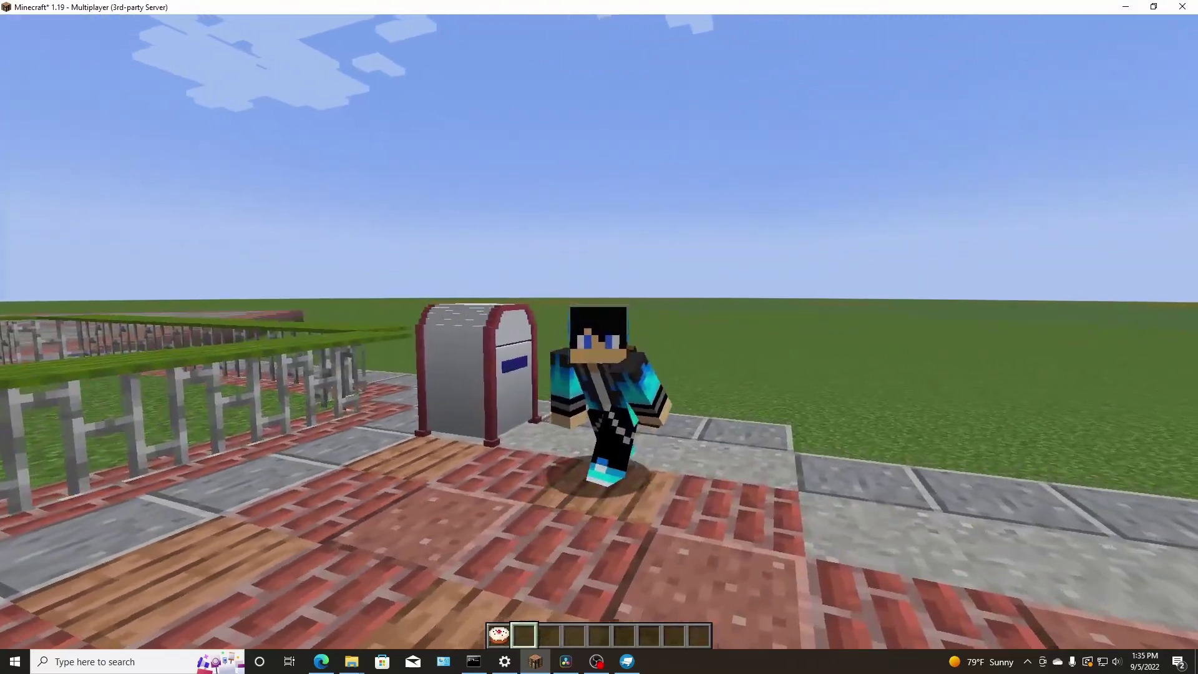
pyautogui.click(599, 331)
pyautogui.press('d')
pyautogui.click(598, 332)
pyautogui.press('a')
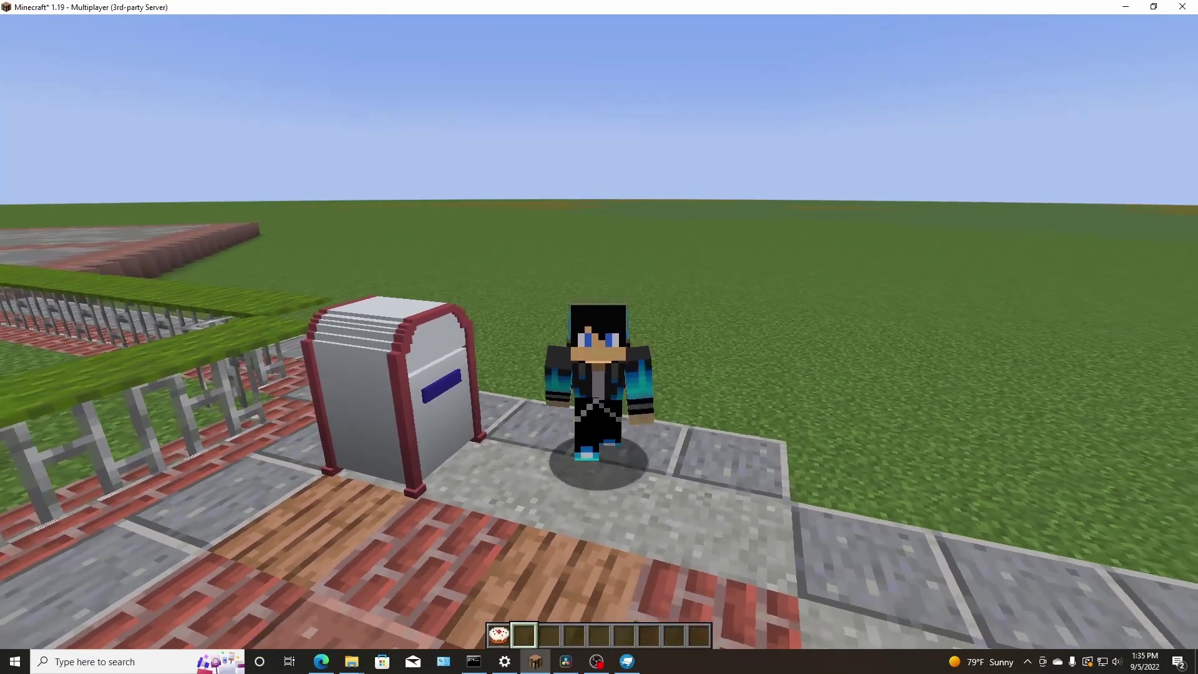
pyautogui.press('w')
pyautogui.click(598, 331)
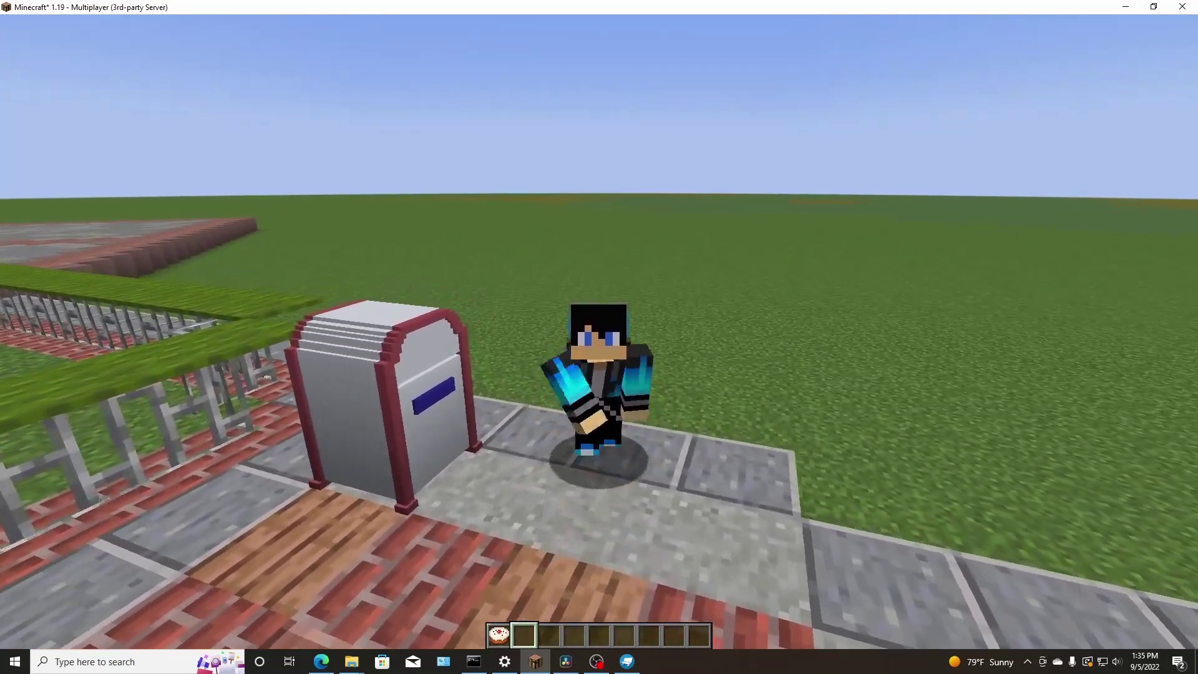
pyautogui.click(599, 331)
pyautogui.click(598, 331)
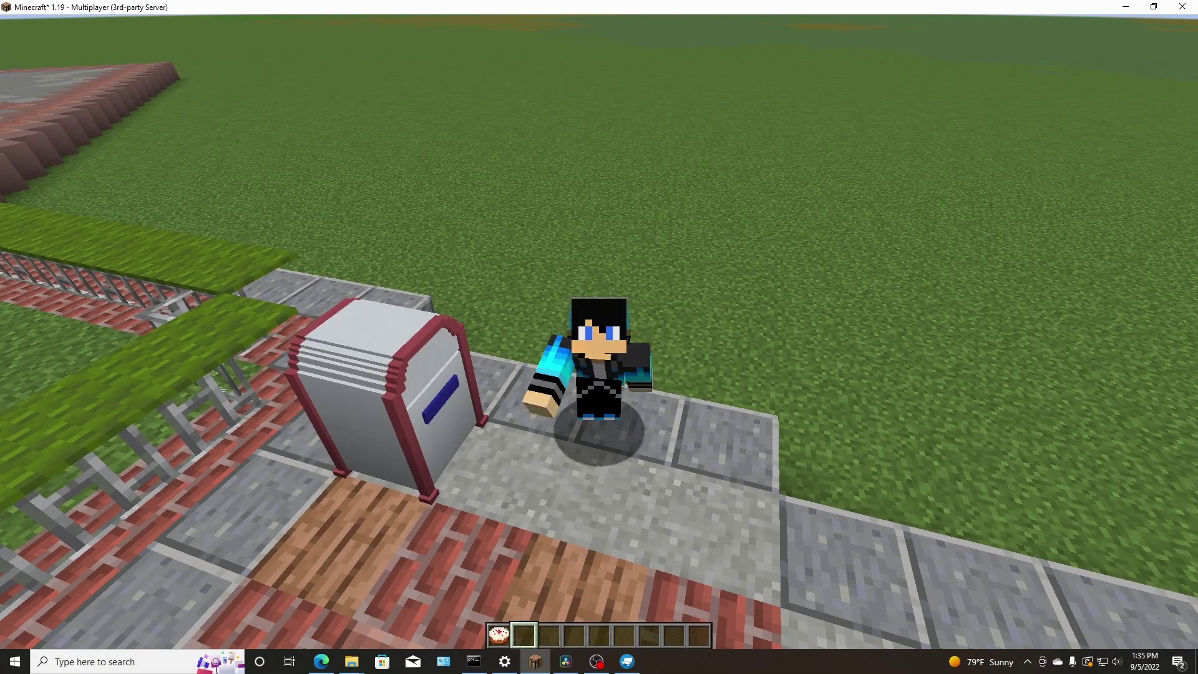
pyautogui.click(599, 331)
pyautogui.click(598, 332)
pyautogui.click(599, 332)
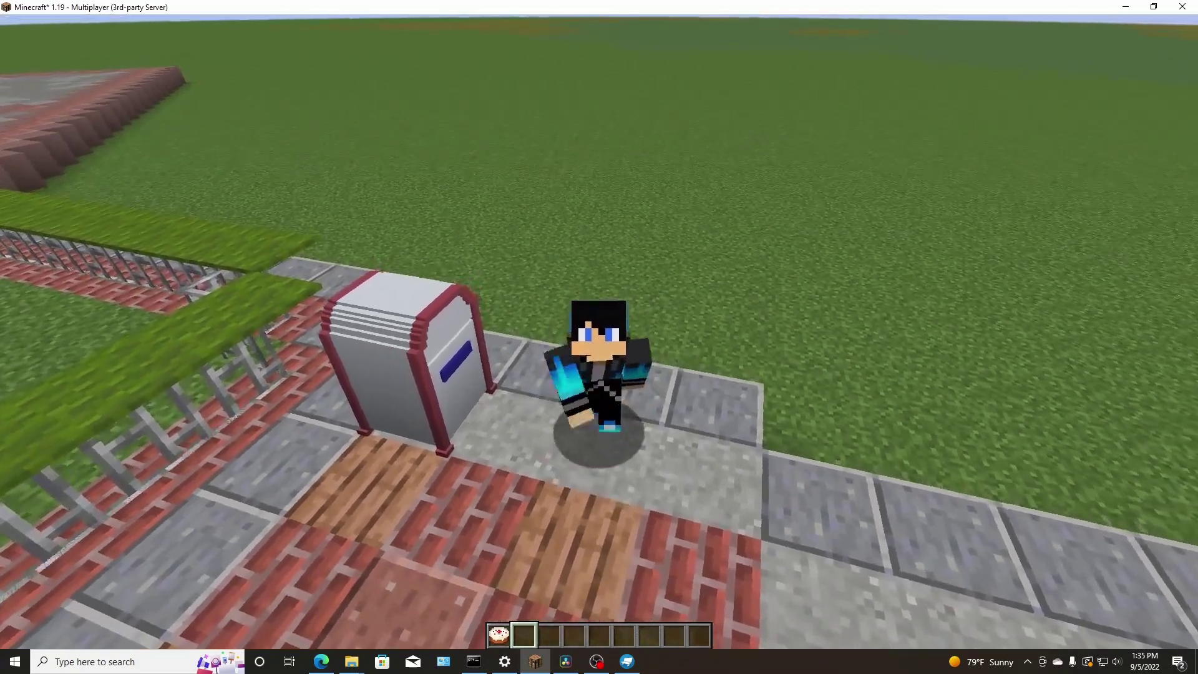